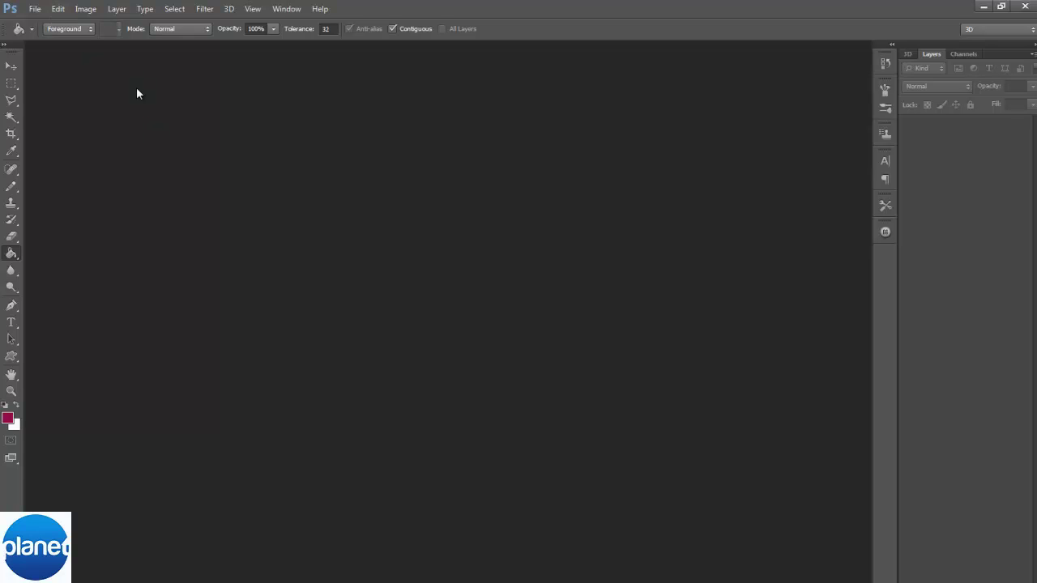
# Create a new document 1024 px wide and 1000 px high at 72 pixels/inch.
pyautogui.click(35, 9)
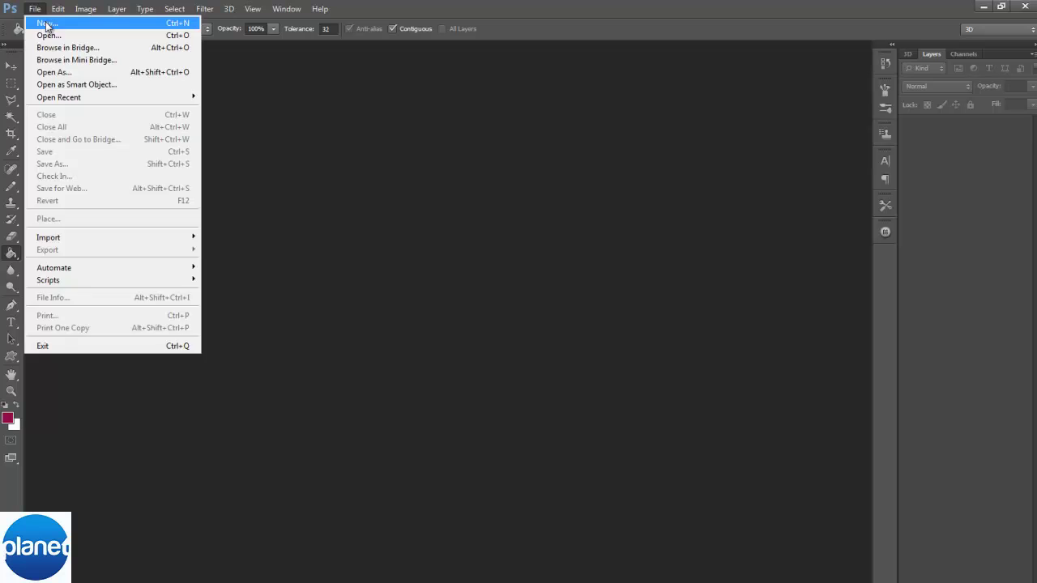
pyautogui.click(36, 18)
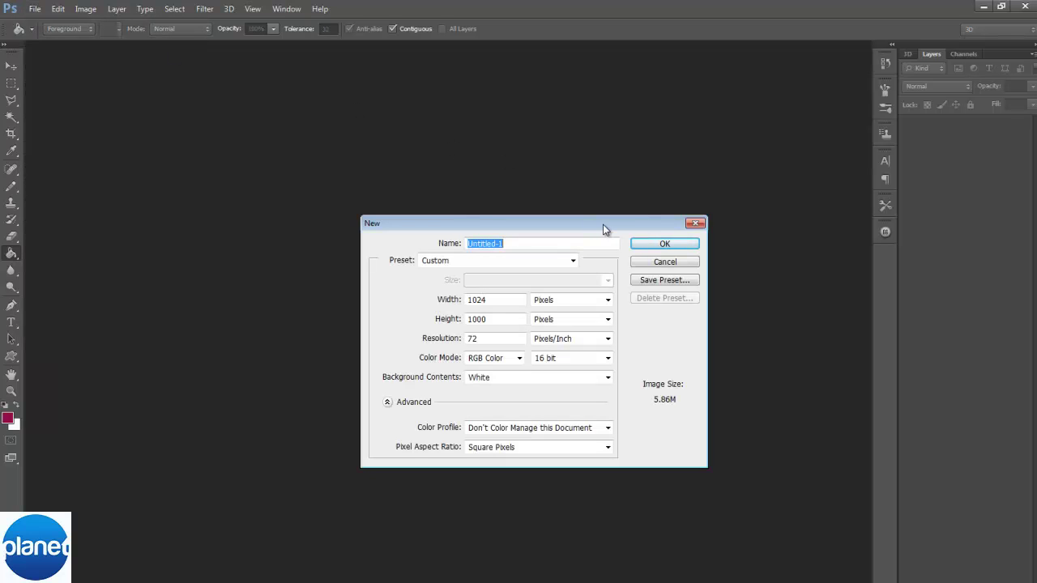
pyautogui.click(492, 300)
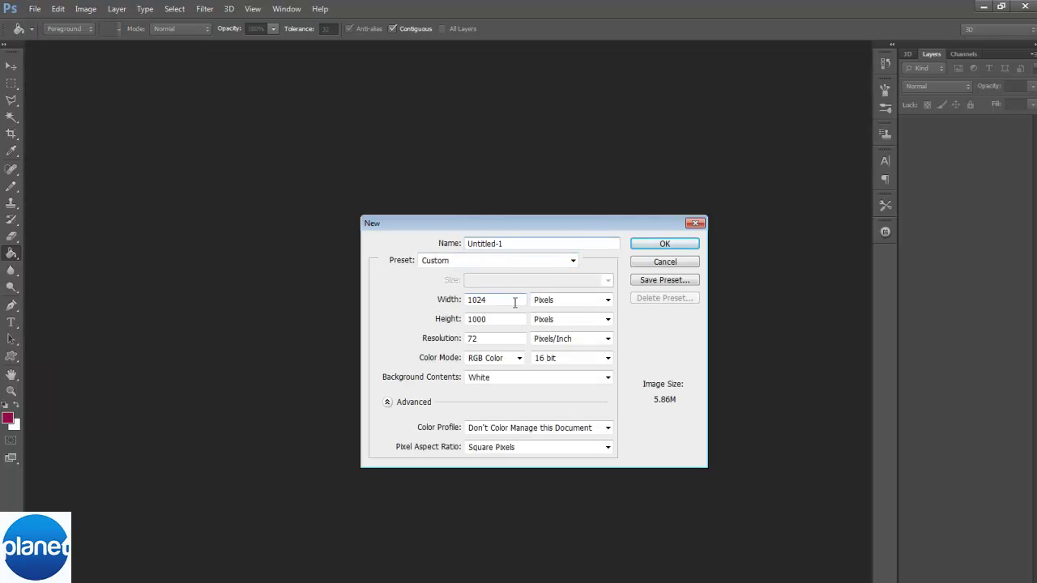
pyautogui.moveTo(493, 301); pyautogui.dragTo(411, 292)
pyautogui.click(487, 300)
pyautogui.click(497, 300)
pyautogui.moveTo(507, 302); pyautogui.dragTo(422, 299)
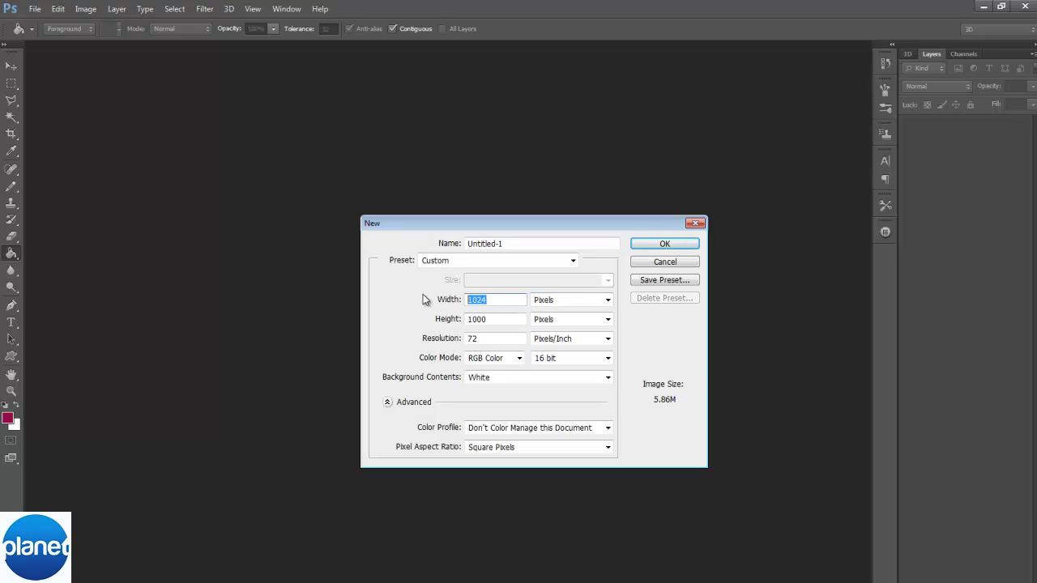
pyautogui.click(496, 298)
pyautogui.click(505, 321)
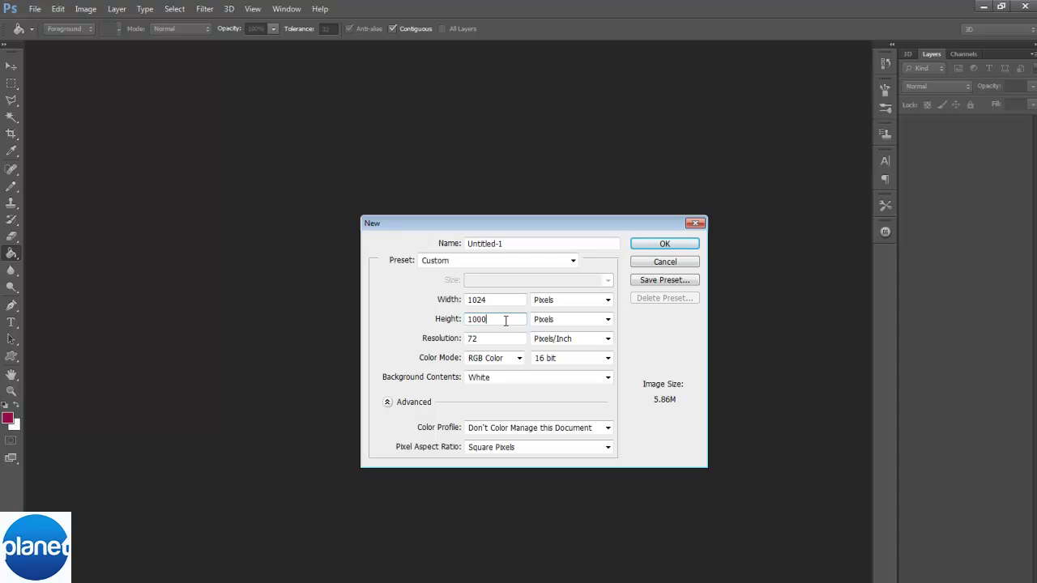
pyautogui.click(489, 338)
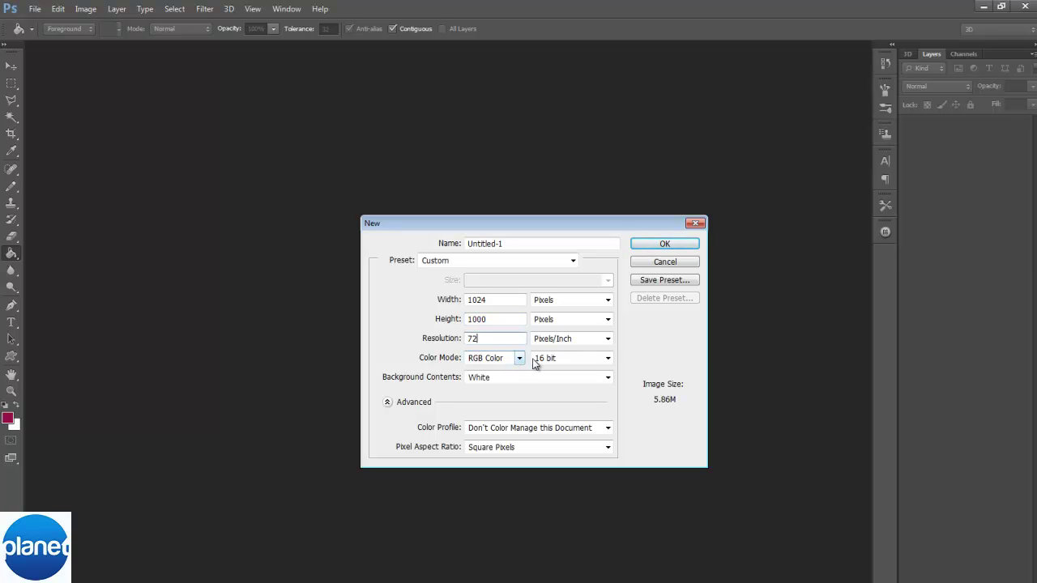
pyautogui.click(650, 246)
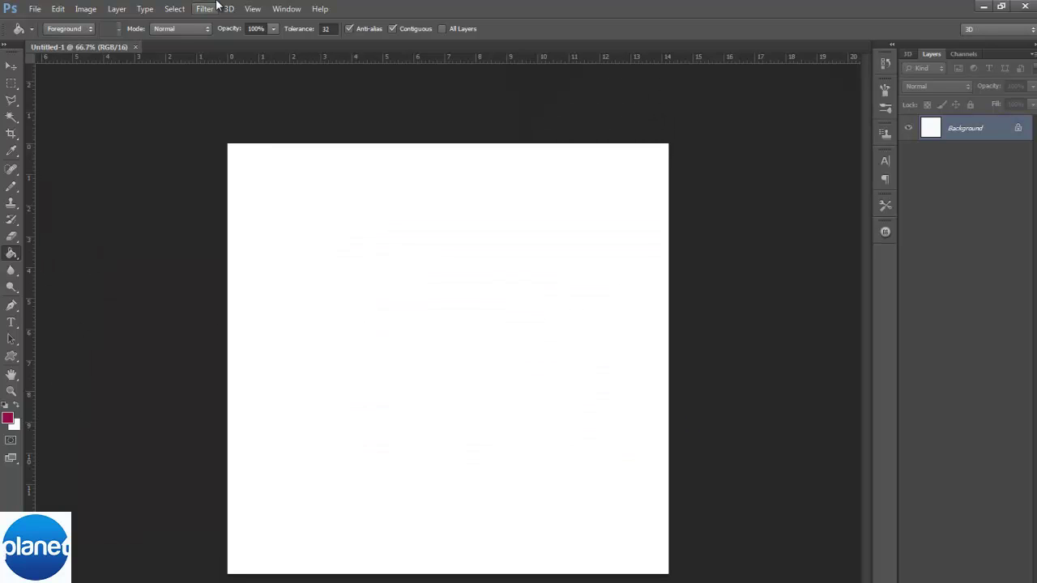
# View the canvas at 100%, open globular_by_nuukeer-d2nff1h.jpg, and float it beside the canvas.
pyautogui.hotkey('ctrl', '1')
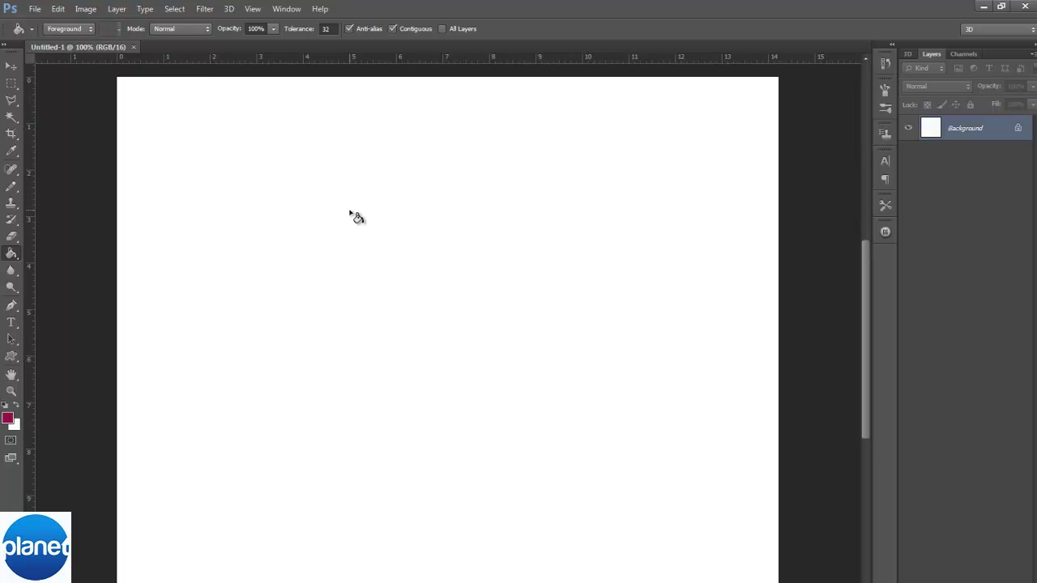
pyautogui.click(35, 10)
pyautogui.click(41, 33)
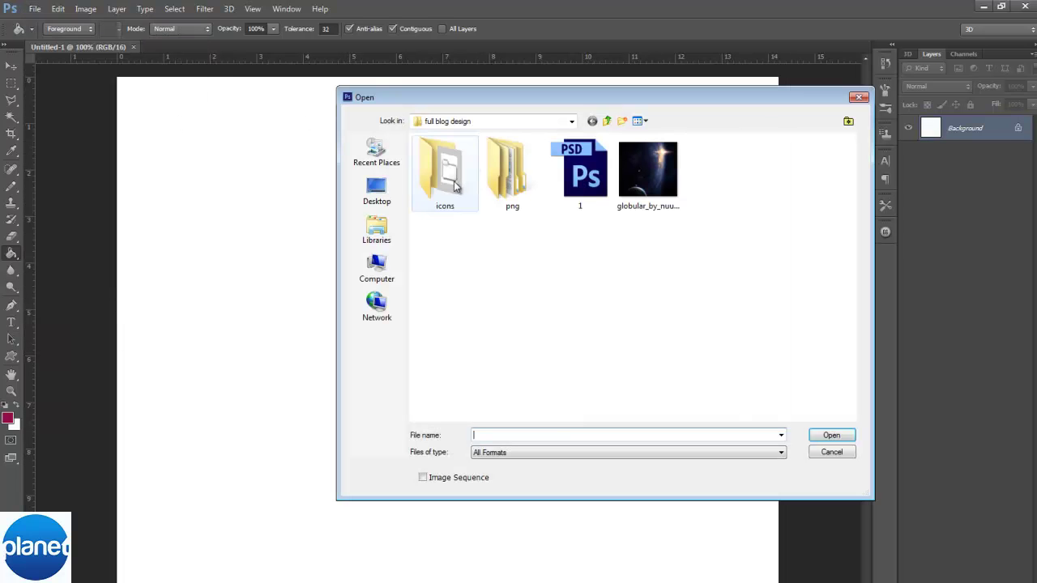
pyautogui.doubleClick(671, 166)
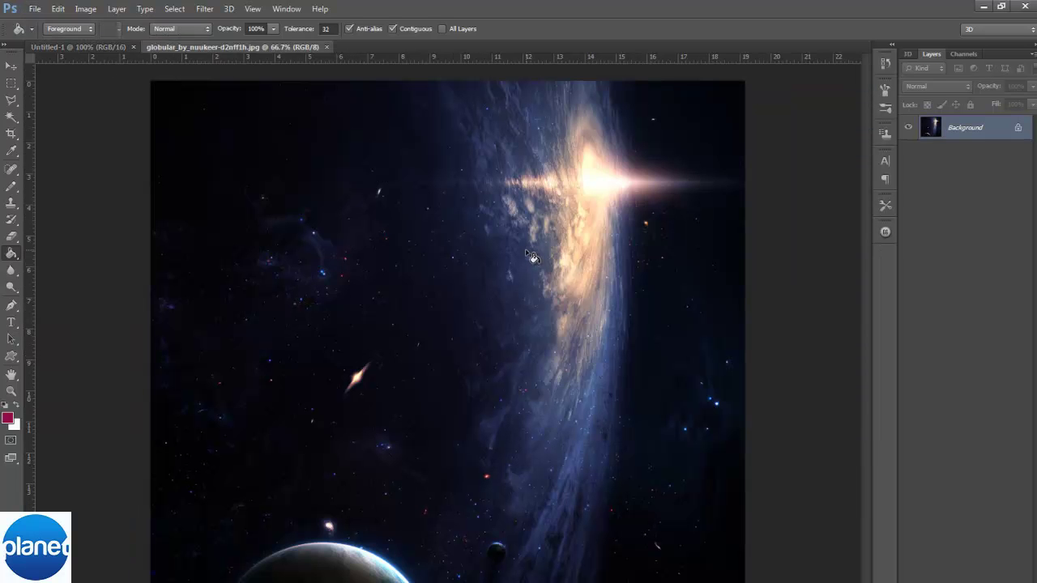
pyautogui.rightClick(230, 46)
pyautogui.click(307, 96)
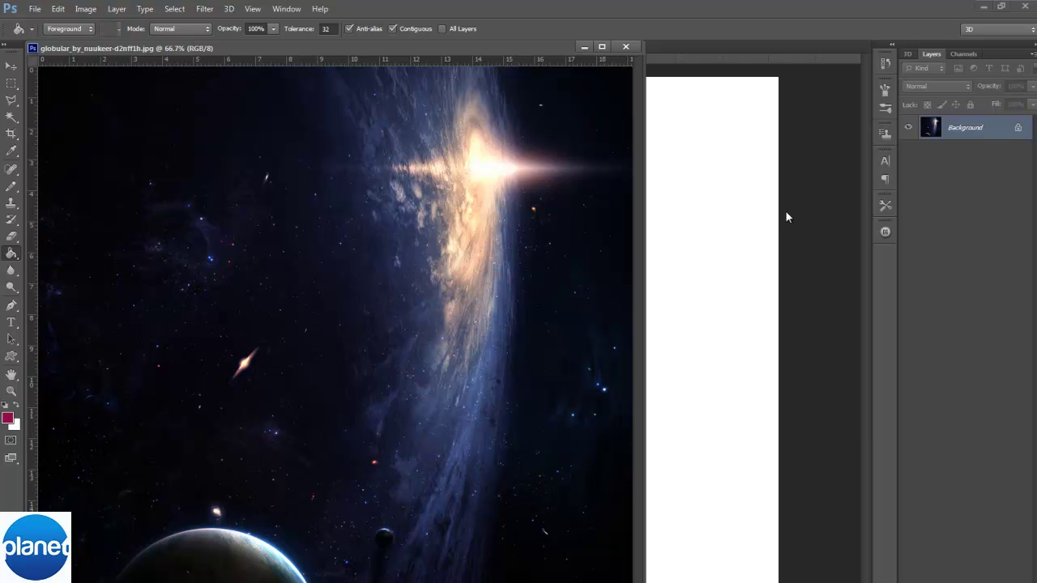
pyautogui.moveTo(502, 48); pyautogui.dragTo(589, 200)
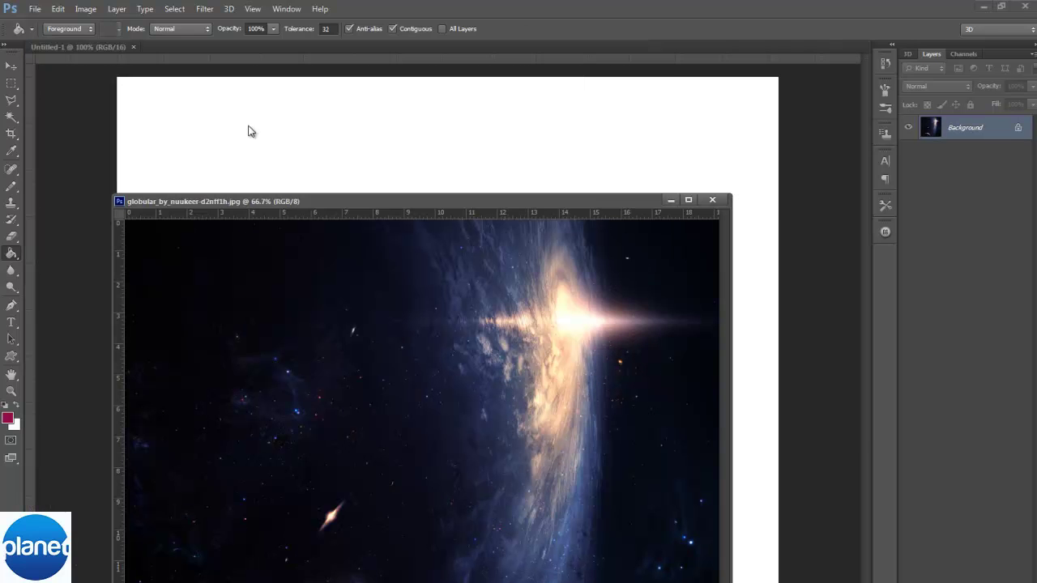
# Marquee a full-width top strip, move it over the photo's starry area, then close the photo.
pyautogui.click(11, 83)
pyautogui.click(92, 66)
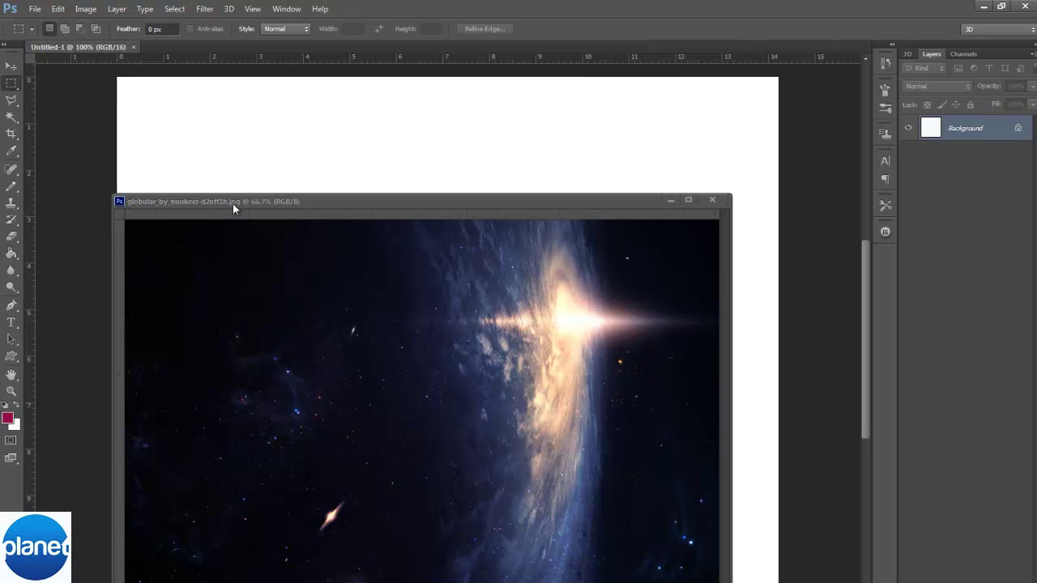
pyautogui.moveTo(232, 203); pyautogui.dragTo(227, 253)
pyautogui.click(99, 72)
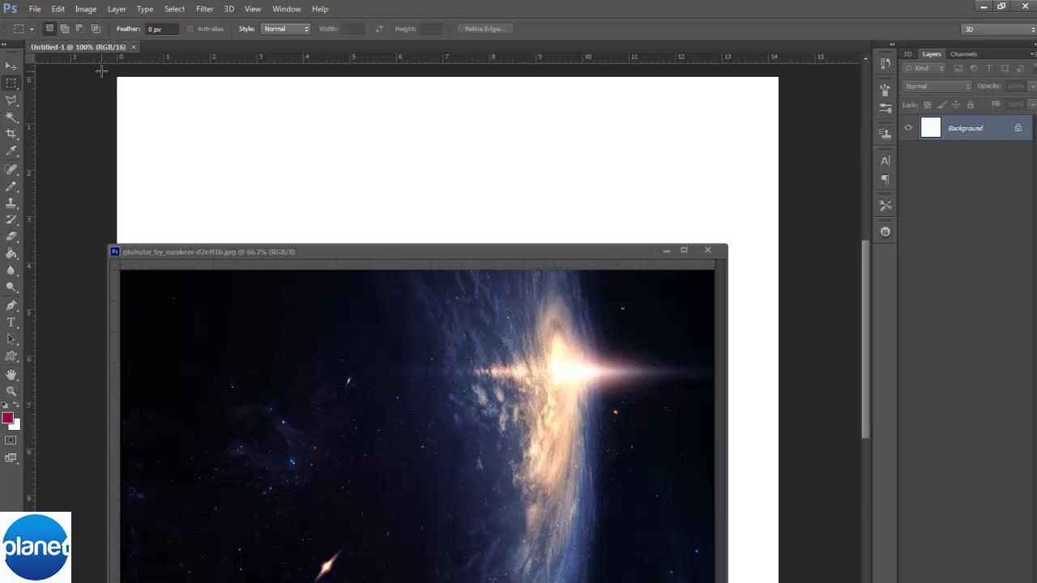
pyautogui.moveTo(101, 72); pyautogui.dragTo(805, 226)
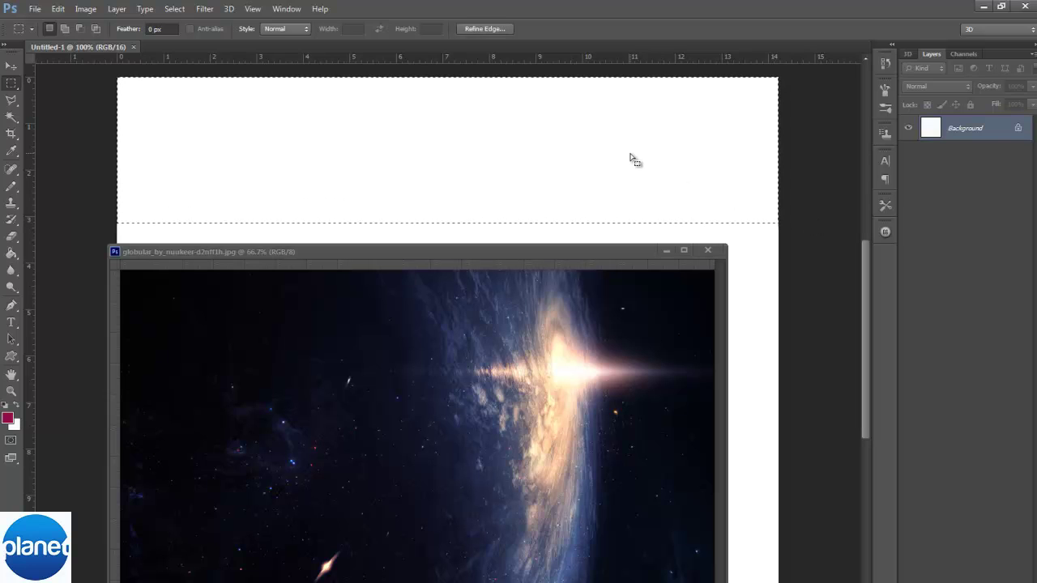
pyautogui.moveTo(627, 162); pyautogui.dragTo(412, 470)
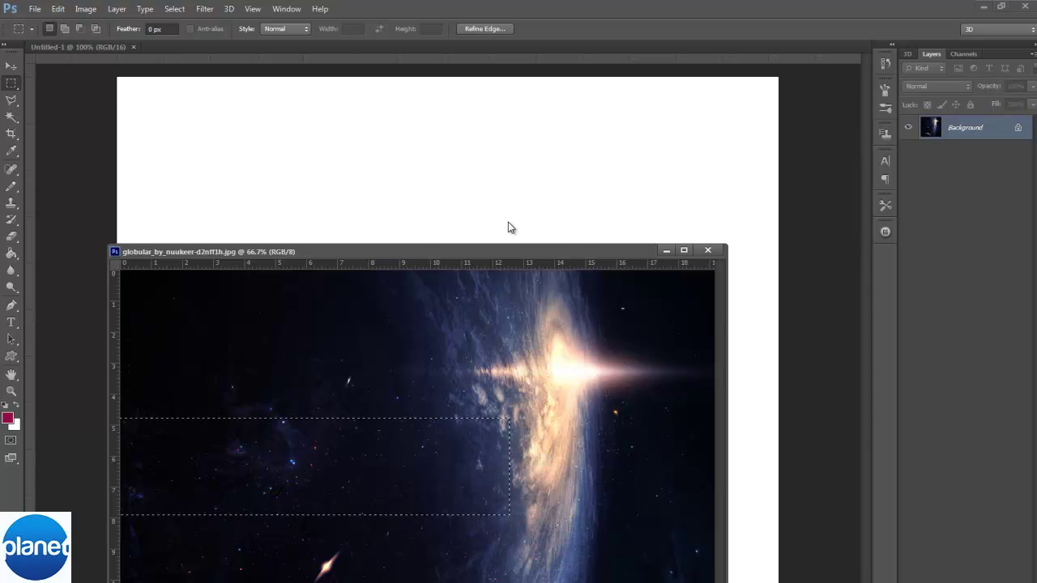
pyautogui.click(420, 231)
pyautogui.moveTo(426, 252); pyautogui.dragTo(437, 158)
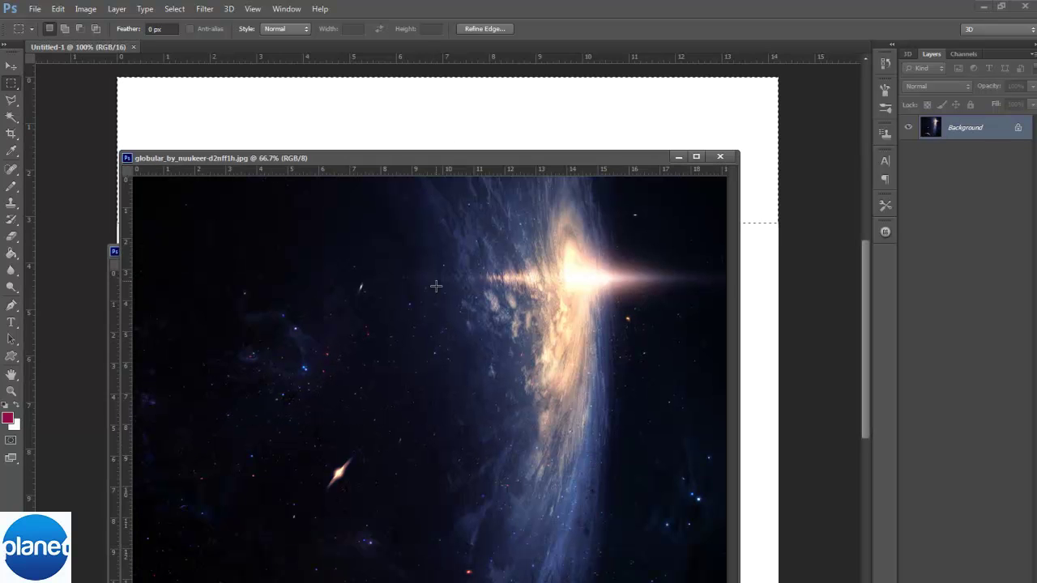
pyautogui.moveTo(420, 370); pyautogui.dragTo(443, 535)
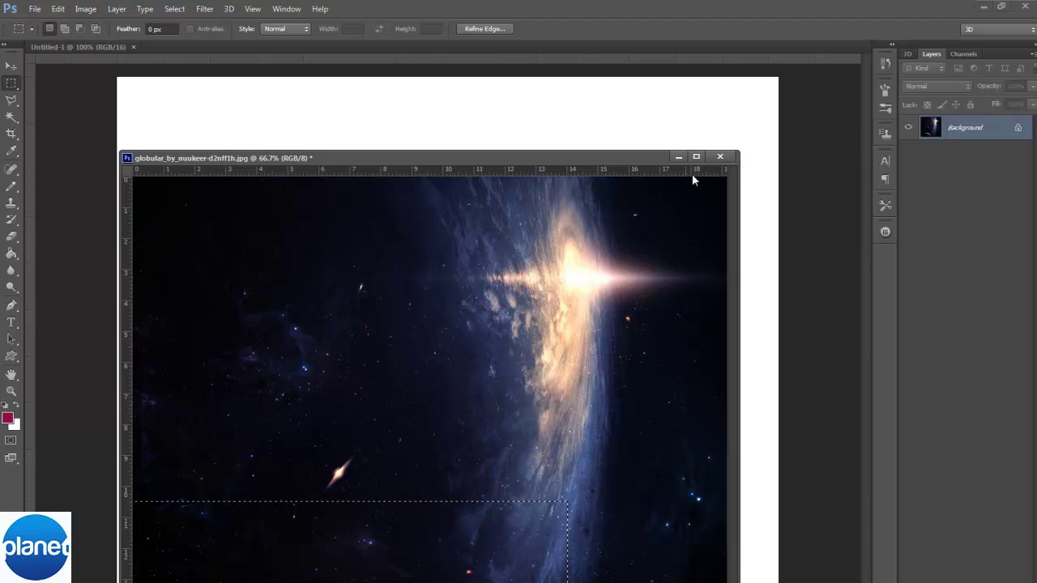
pyautogui.click(720, 156)
# Discard the photo's changes, paste the starry strip, and stretch it across the canvas top.
pyautogui.click(525, 259)
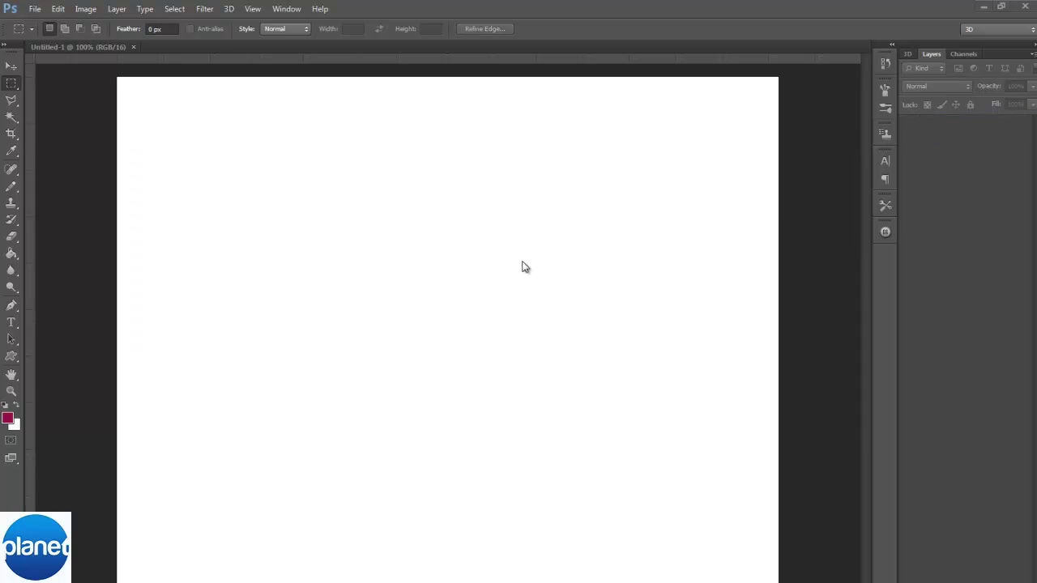
pyautogui.hotkey('ctrl', 'v')
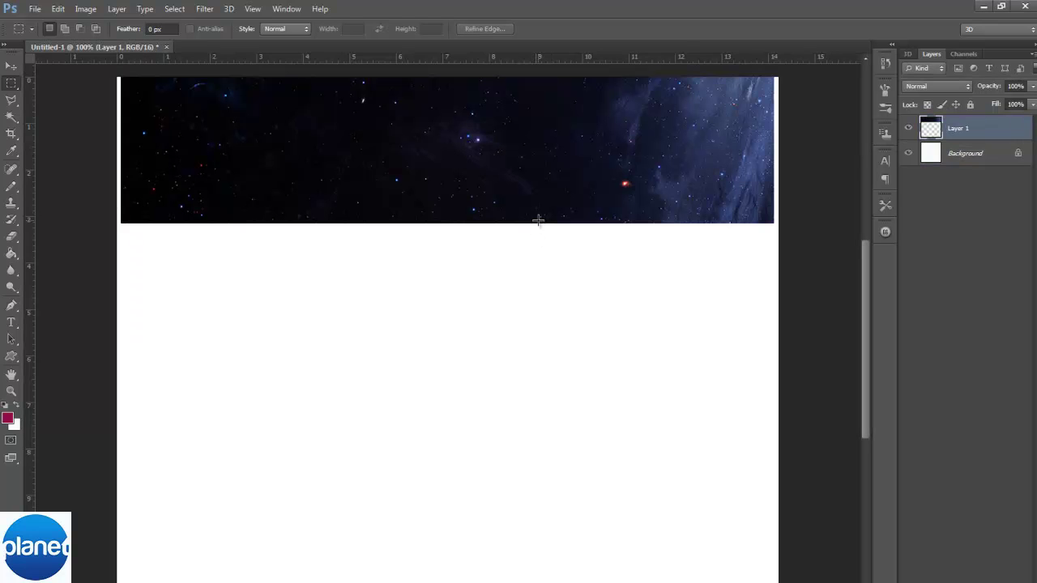
pyautogui.press('v')
pyautogui.moveTo(170, 110)
pyautogui.mouseDown()
pyautogui.moveTo(167, 120)
pyautogui.moveTo(169, 111)
pyautogui.mouseUp()
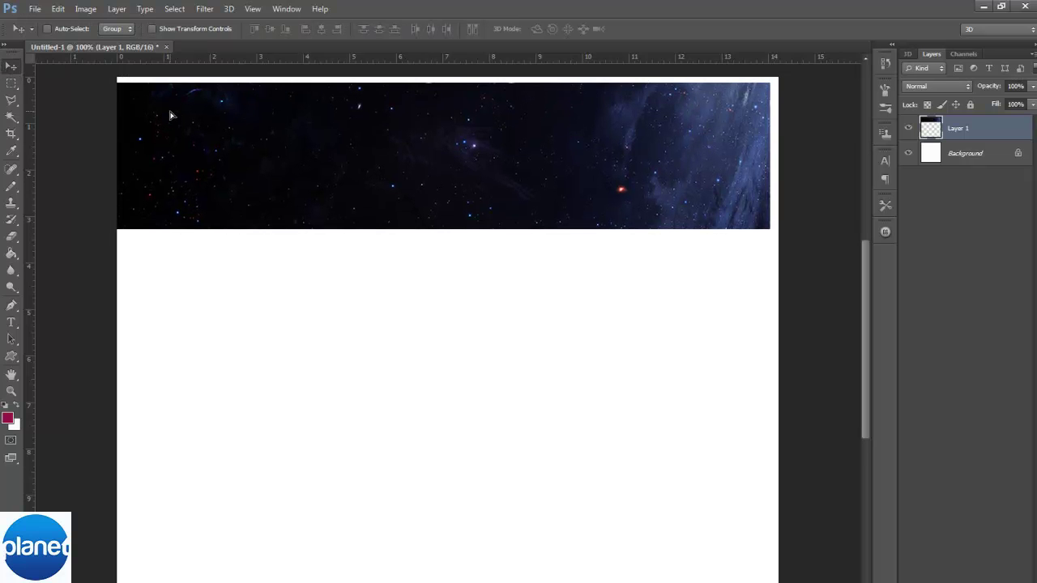
pyautogui.hotkey('ctrl', 't')
pyautogui.moveTo(770, 83); pyautogui.dragTo(780, 77)
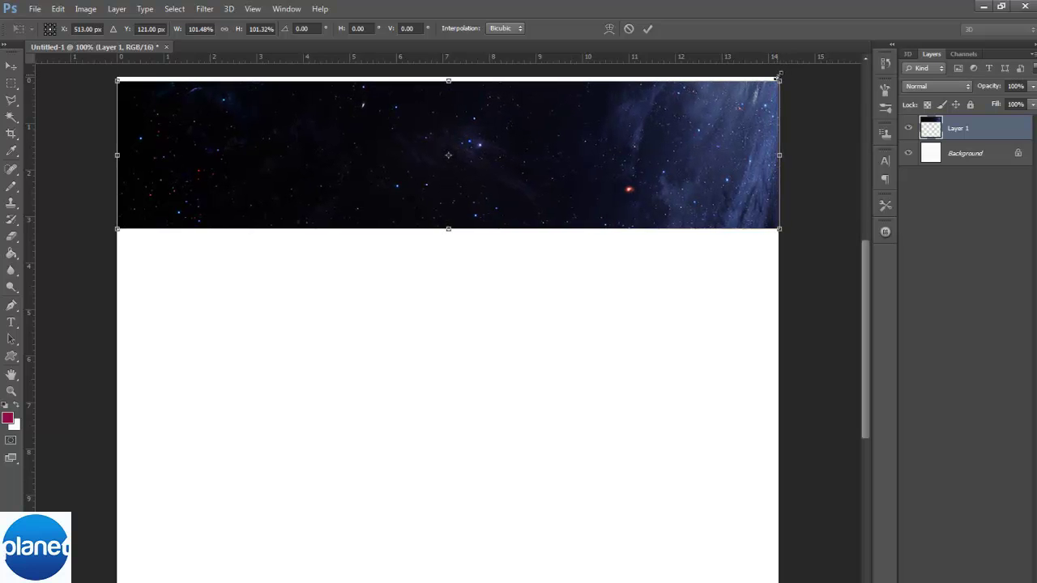
pyautogui.press('Return')
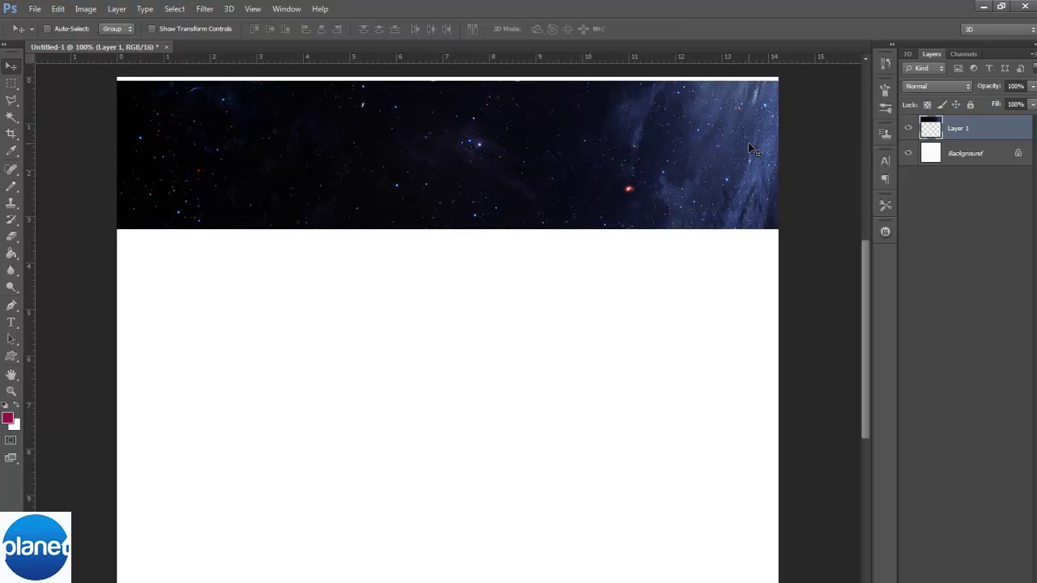
pyautogui.press('Up')
pyautogui.press('Up')
pyautogui.press('Up')
pyautogui.press('Up')
pyautogui.press('Up')
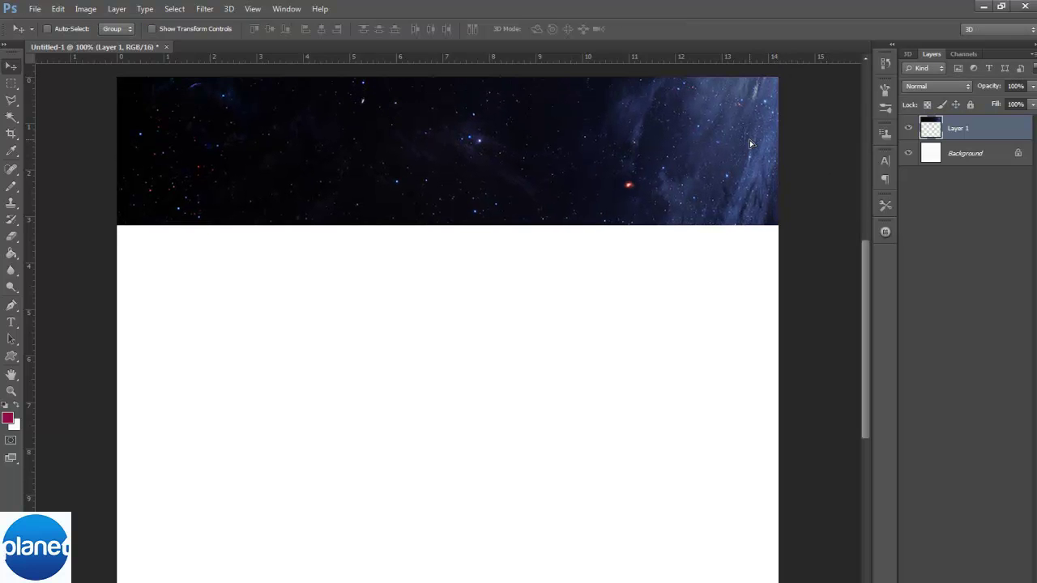
# Rotate the starry header band 180°.
pyautogui.hotkey('ctrl', 't')
pyautogui.rightClick(458, 127)
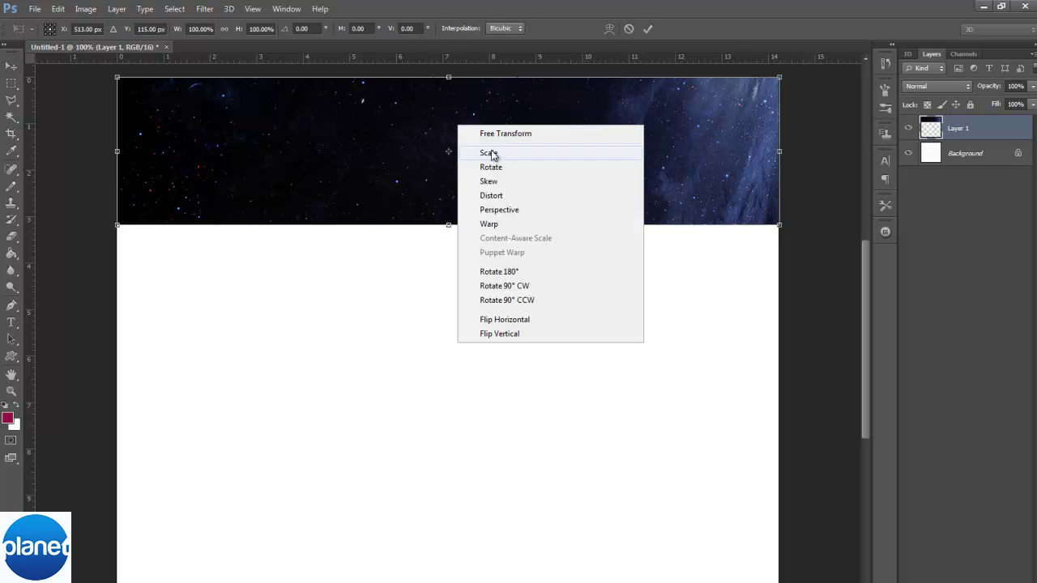
pyautogui.click(513, 270)
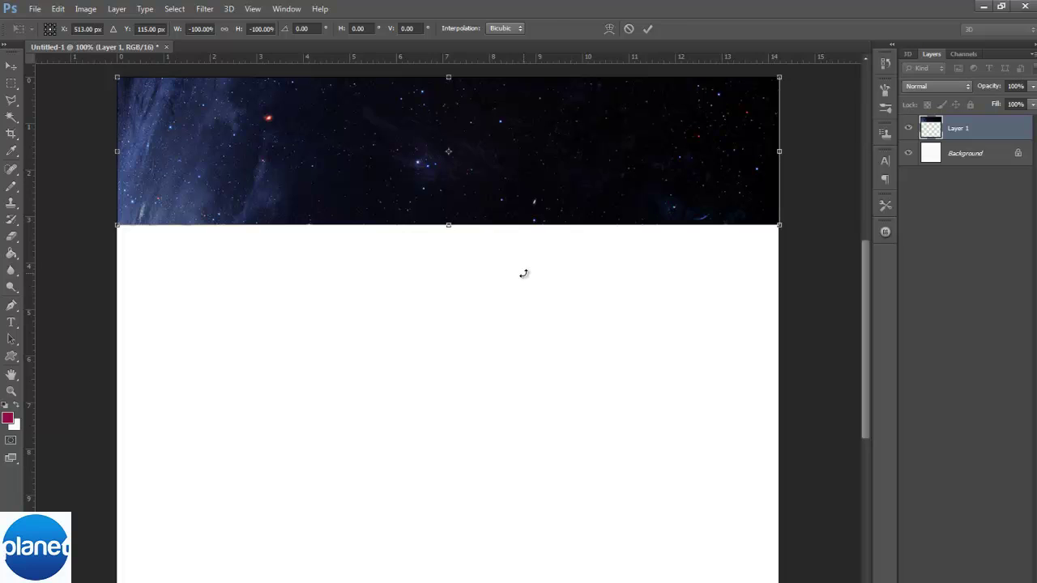
pyautogui.press('Return')
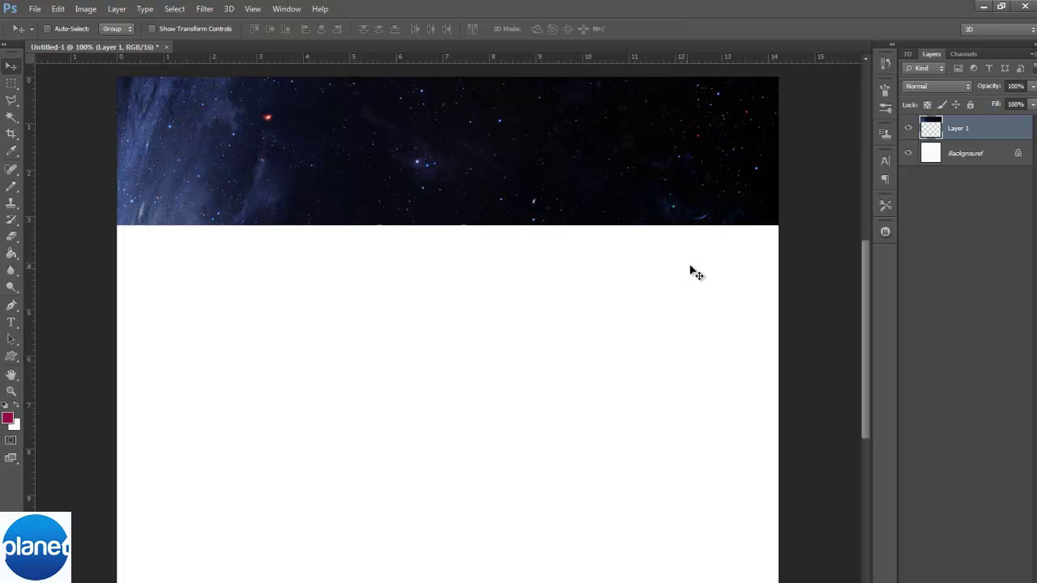
# Add empty Layer 2 and start a pen path along the header's bottom edge and diagonal.
pyautogui.click(982, 156)
pyautogui.click(983, 137)
pyautogui.hotkey('ctrl', 'shift', 'alt', 'n')
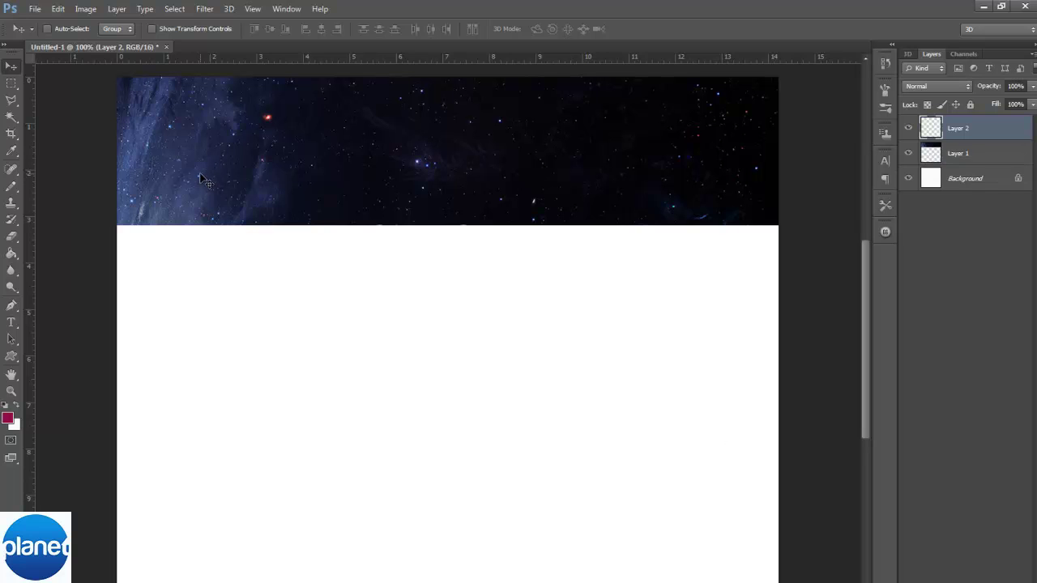
pyautogui.press('p')
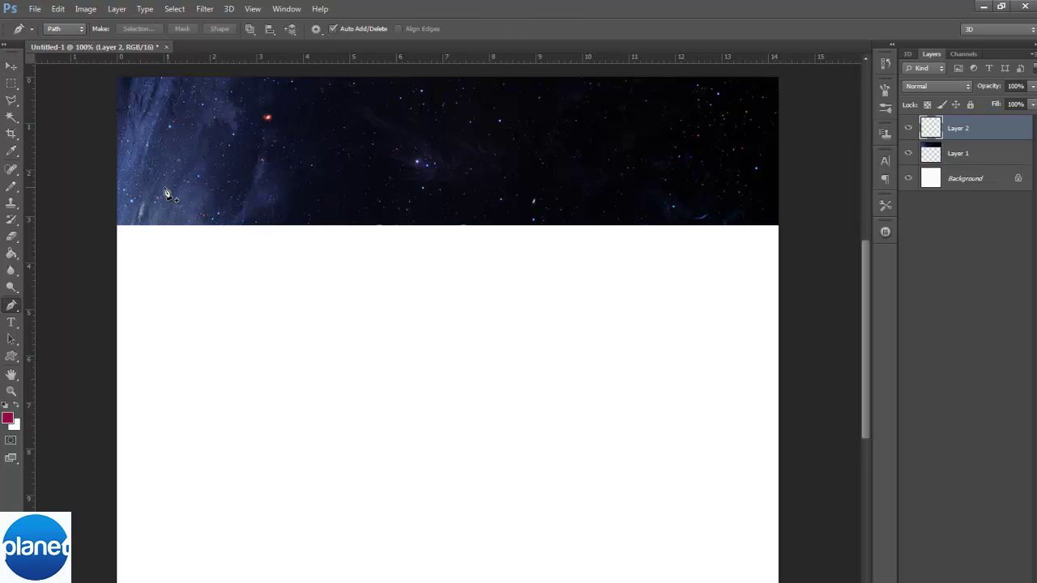
pyautogui.click(118, 226)
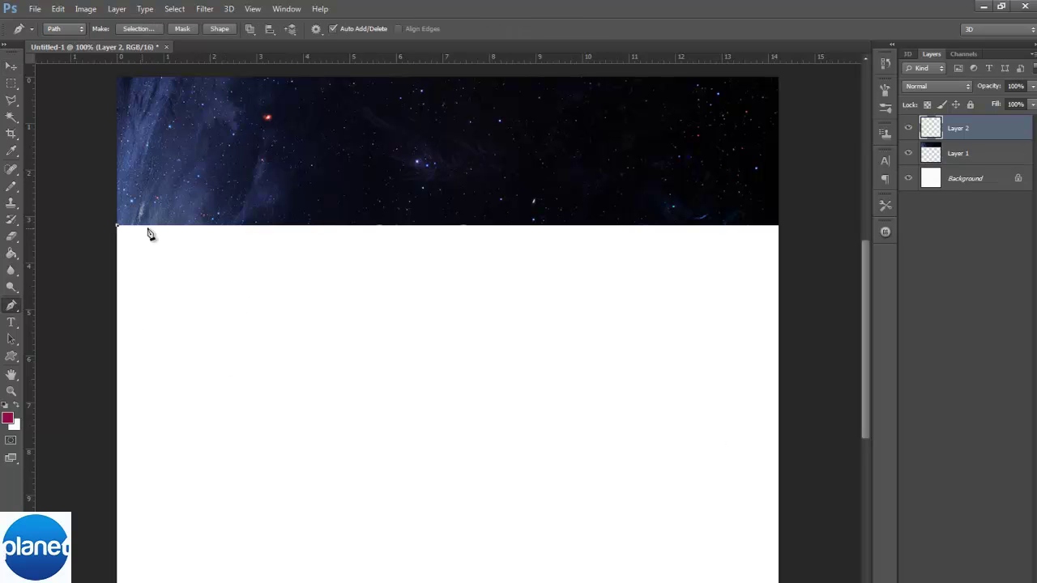
pyautogui.click(477, 226)
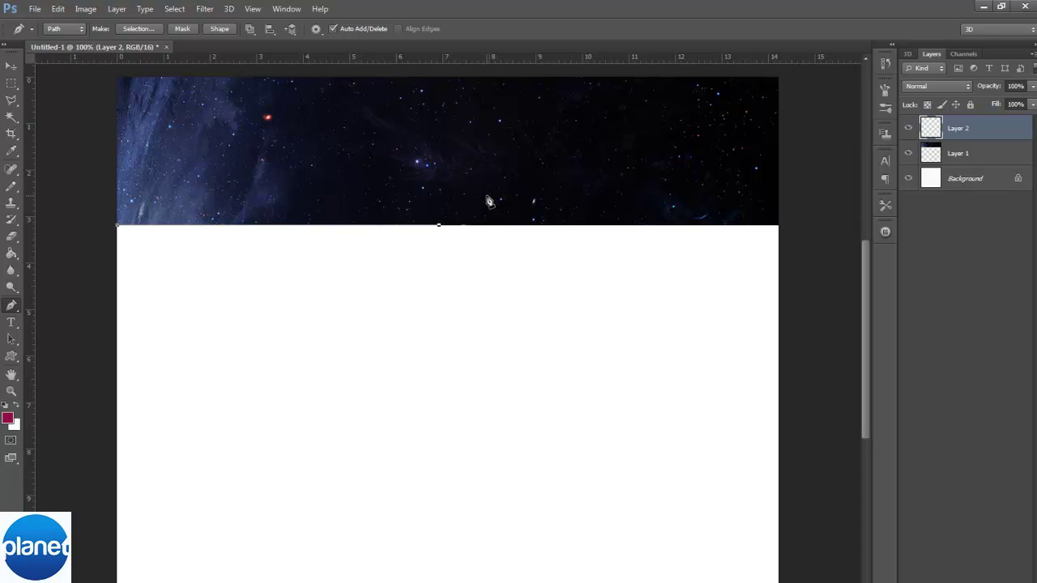
pyautogui.click(460, 188)
pyautogui.click(802, 186)
# Fine-tune the diagonal's top anchor and extend the level top edge past the page's right side.
pyautogui.press('Down')
pyautogui.press('Down')
pyautogui.press('Down')
pyautogui.press('Down')
pyautogui.press('Down')
pyautogui.press('Down')
pyautogui.press('Down')
pyautogui.press('Down')
pyautogui.press('Down')
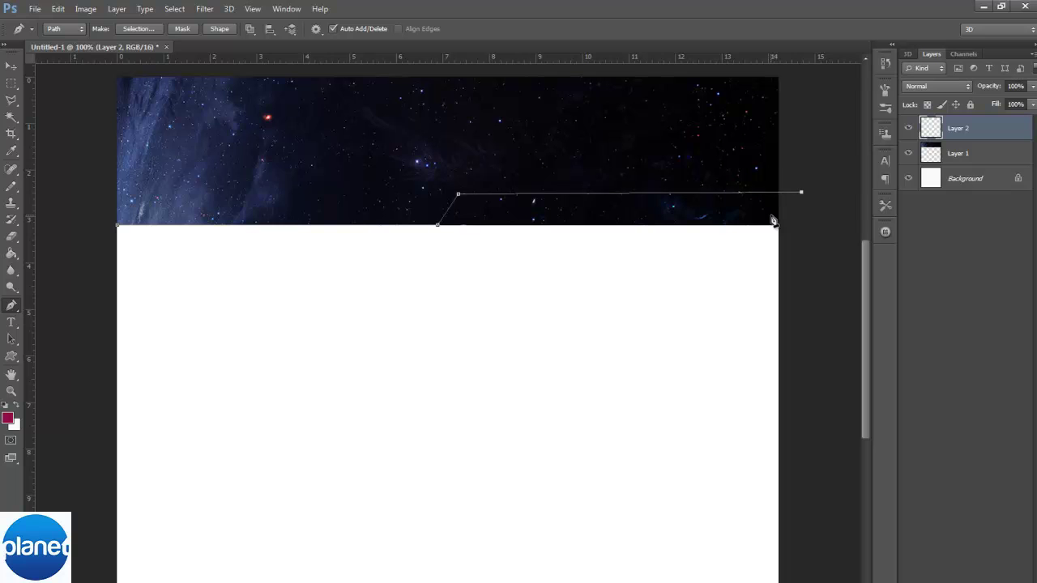
pyautogui.press('Down')
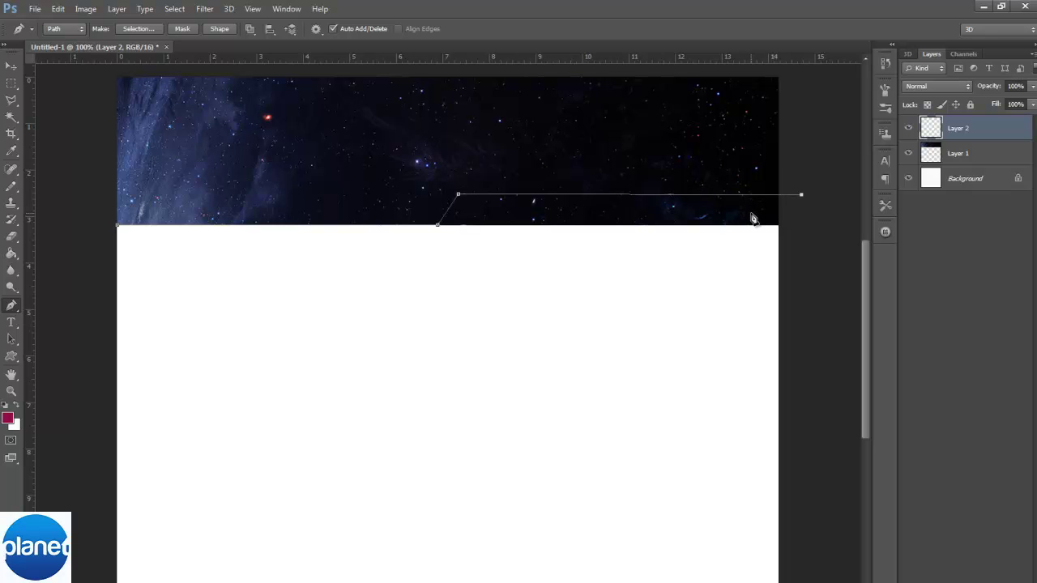
pyautogui.press('Up')
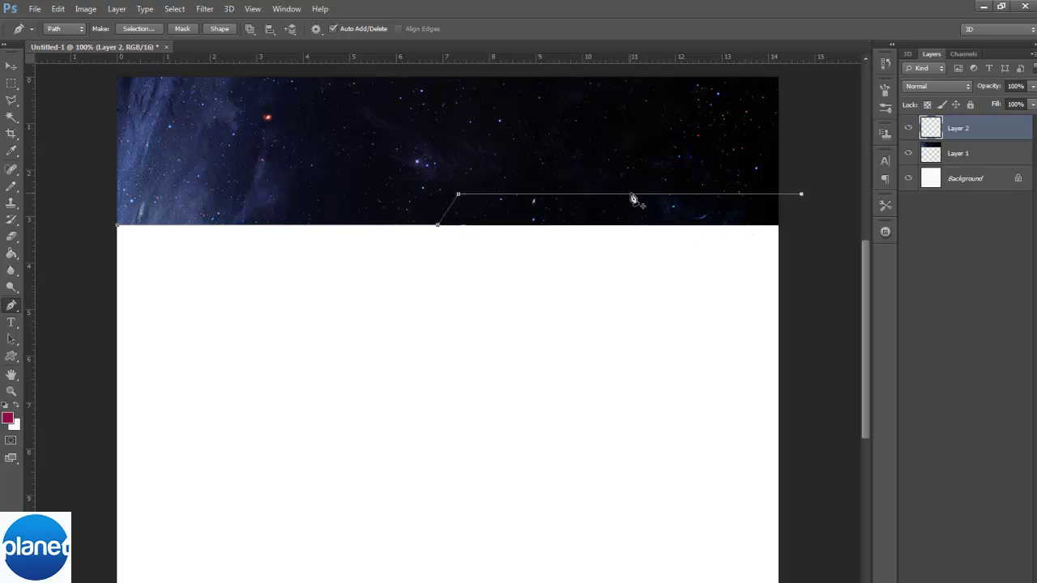
pyautogui.press('Down')
pyautogui.press('BackSpace')
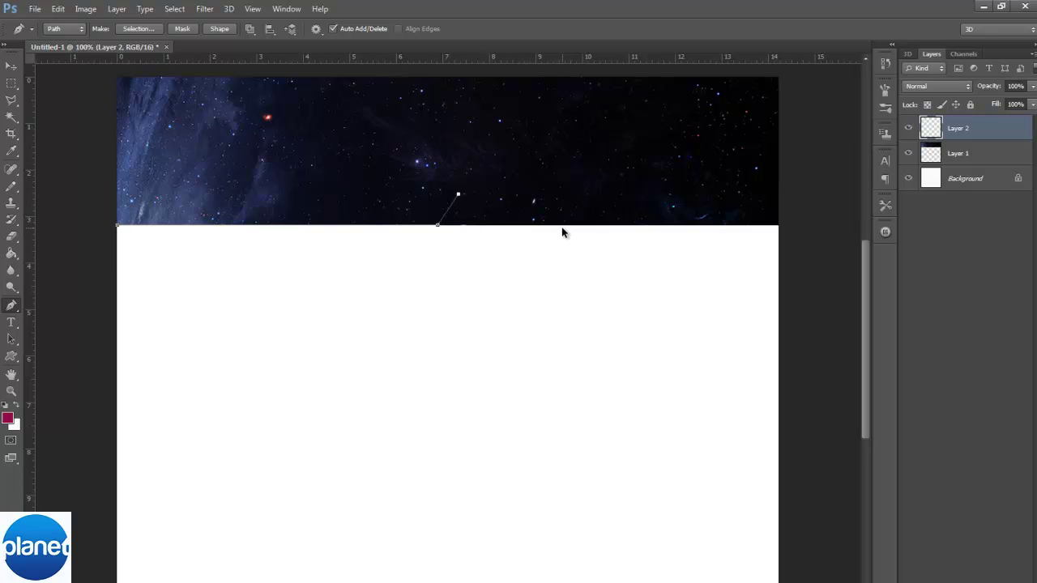
pyautogui.press('Right')
pyautogui.press('Right')
pyautogui.press('Right')
pyautogui.press('Right')
pyautogui.press('Right')
pyautogui.press('Right')
pyautogui.press('Right')
pyautogui.press('Right')
pyautogui.press('Right')
pyautogui.press('Right')
pyautogui.press('Left')
pyautogui.press('Left')
pyautogui.press('Left')
pyautogui.press('Left')
pyautogui.press('Left')
pyautogui.press('Right')
pyautogui.press('Right')
pyautogui.press('Left')
pyautogui.click(807, 192)
pyautogui.press('Down')
pyautogui.press('Down')
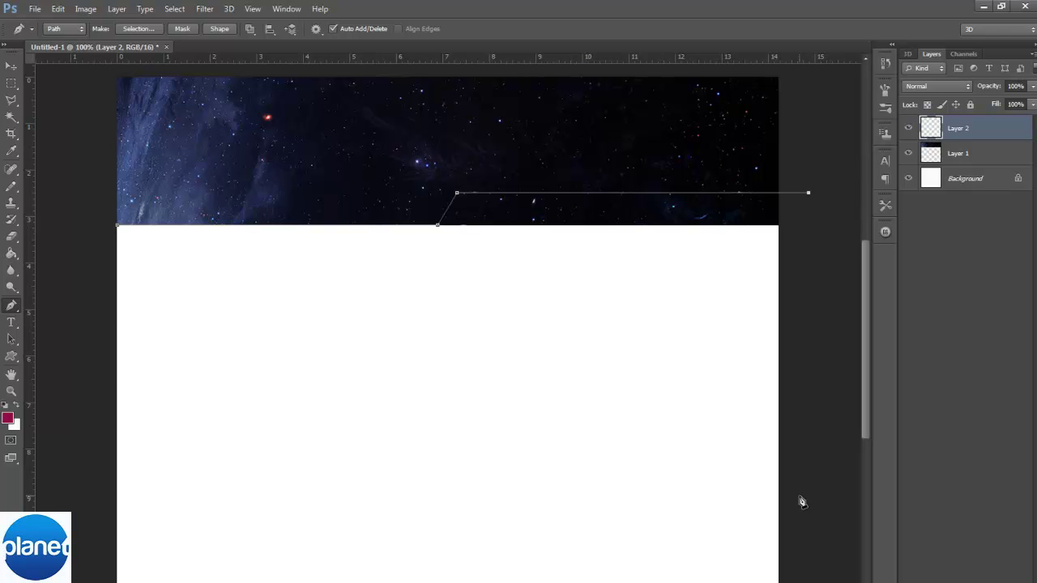
# Run the path down the right edge and along the bottom to the bottom-left corner.
pyautogui.scroll(-5, 802, 486)
pyautogui.click(815, 567)
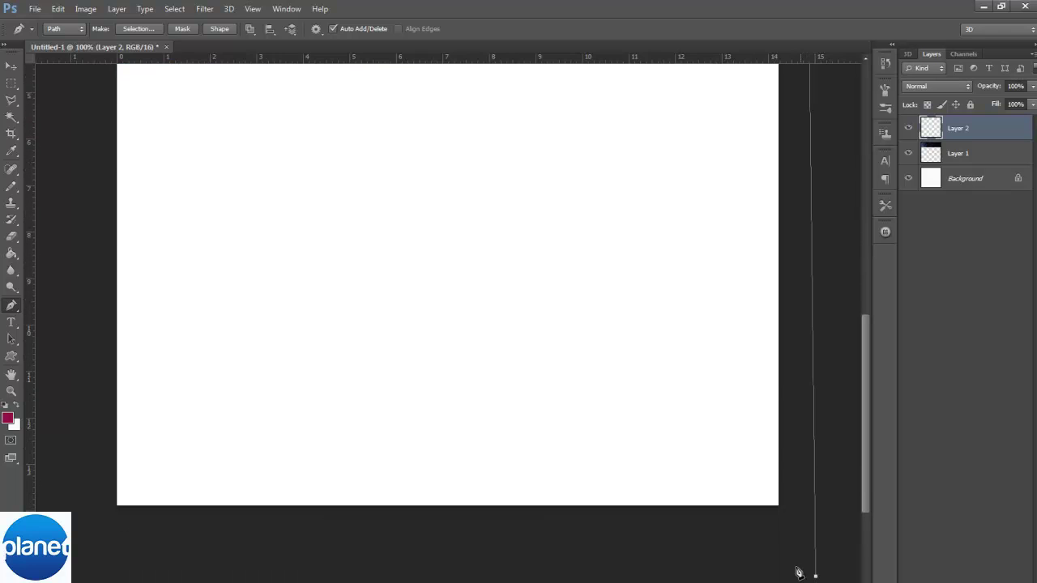
pyautogui.scroll(5, 778, 421)
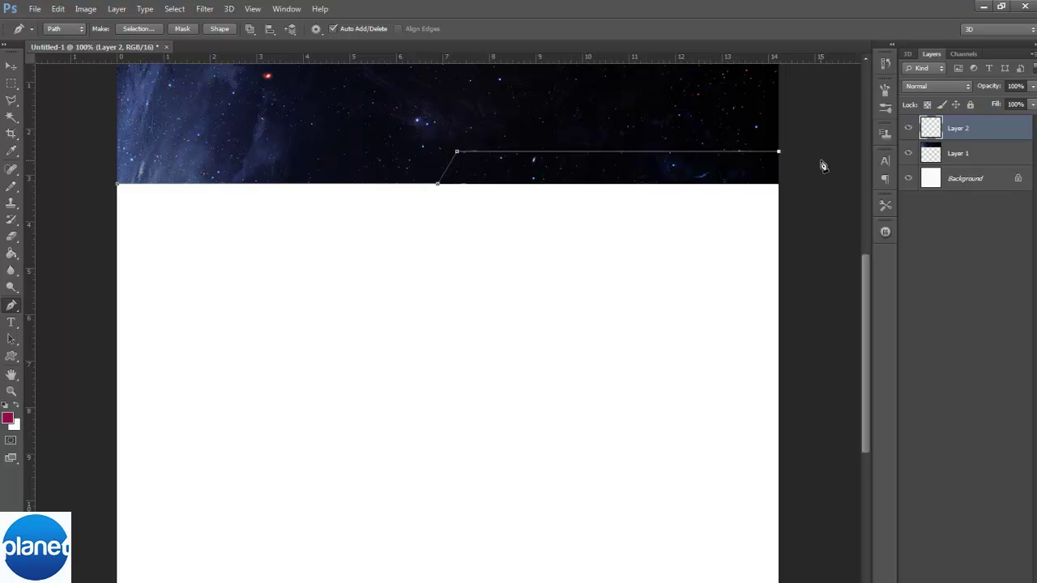
pyautogui.scroll(-4, 783, 243)
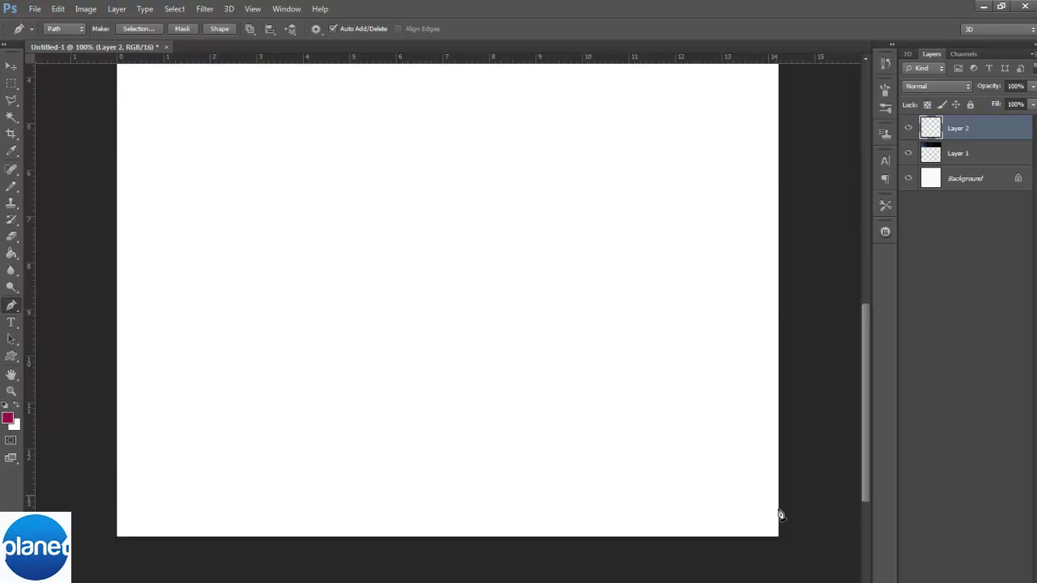
pyautogui.click(781, 535)
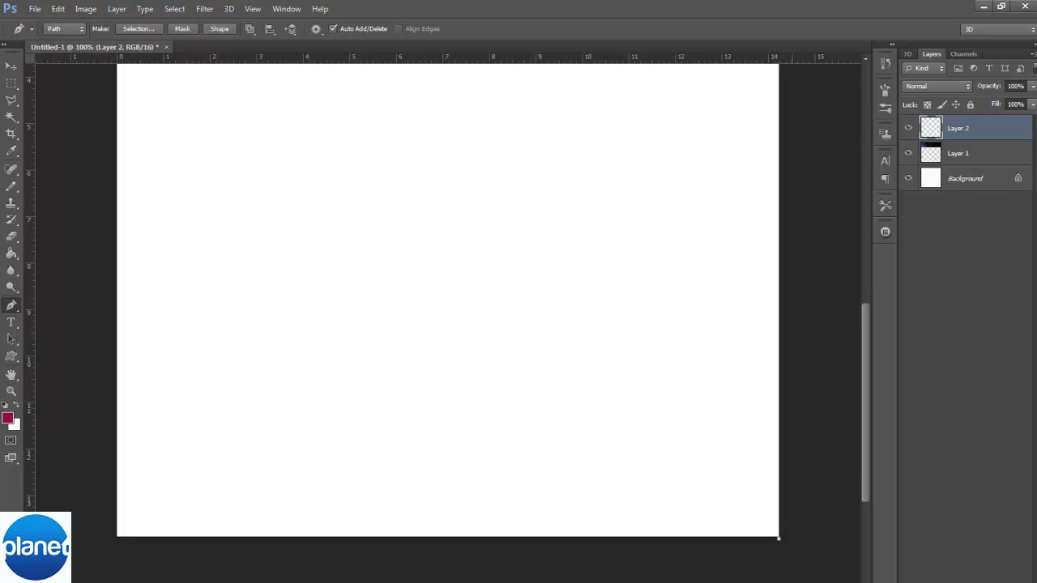
pyautogui.scroll(4, 822, 417)
pyautogui.scroll(-4, 822, 416)
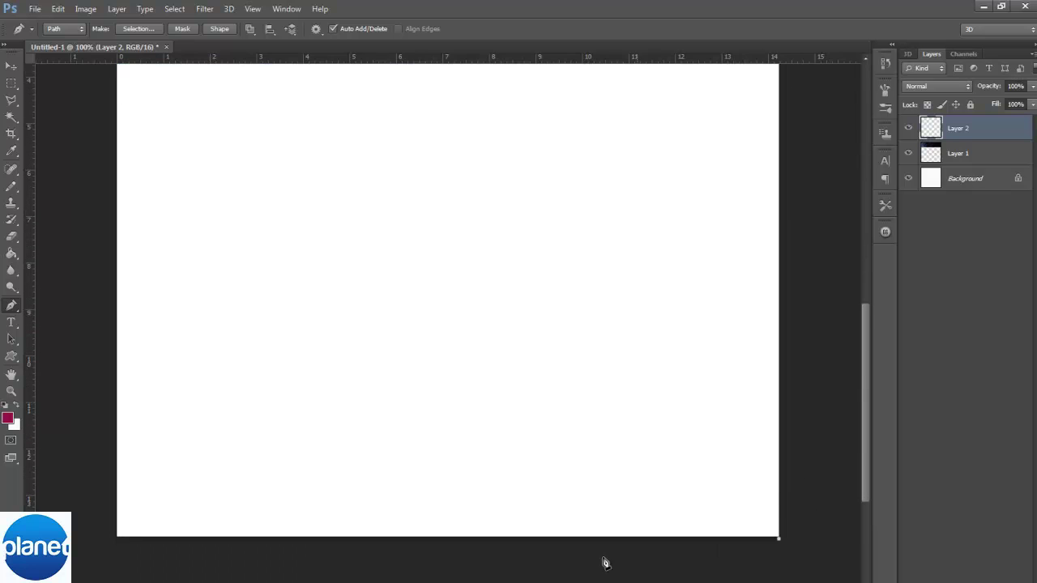
pyautogui.click(118, 536)
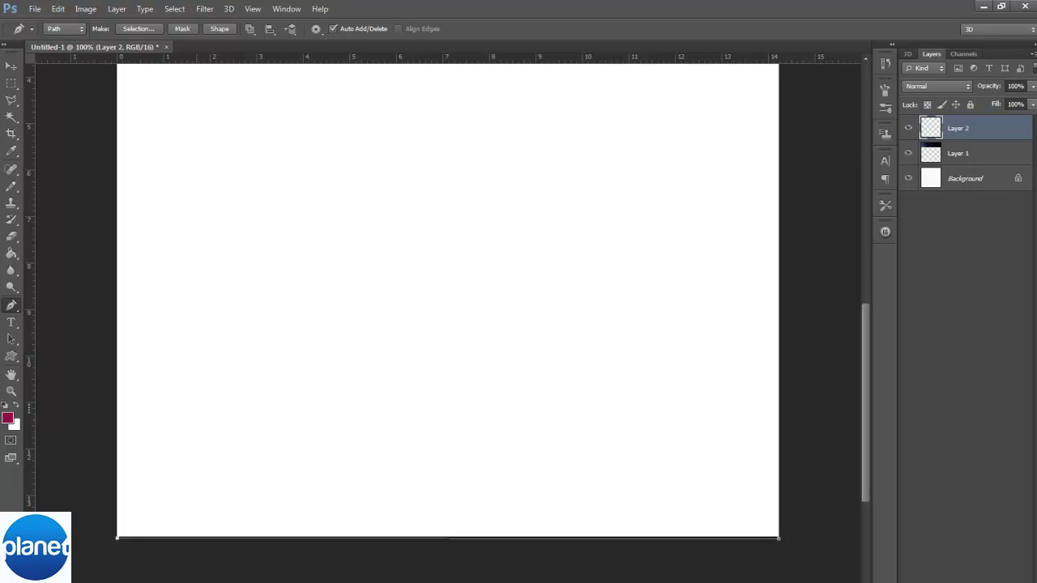
pyautogui.hotkey('ctrl', 'Return')
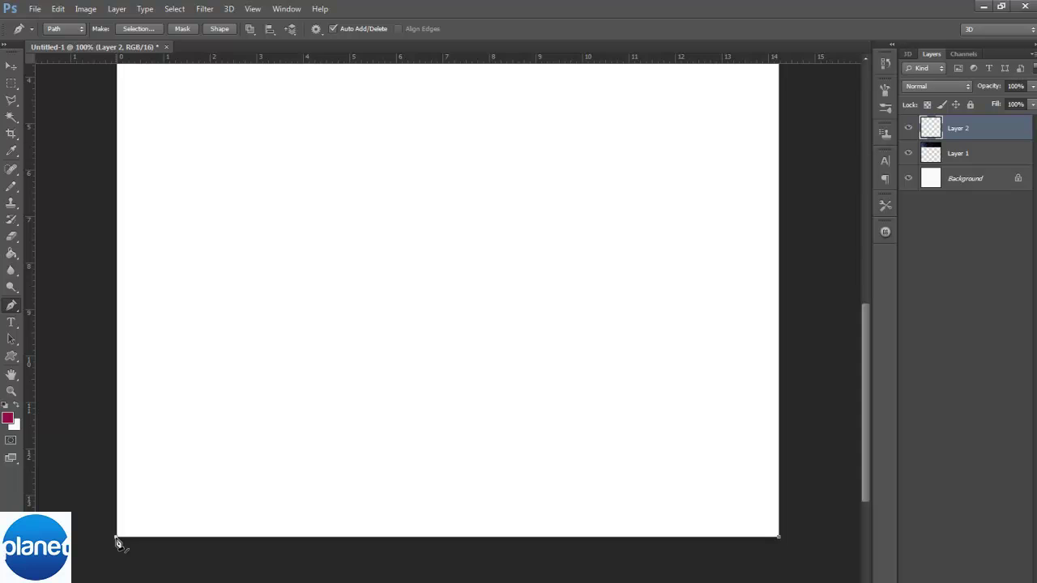
pyautogui.scroll(5, 116, 551)
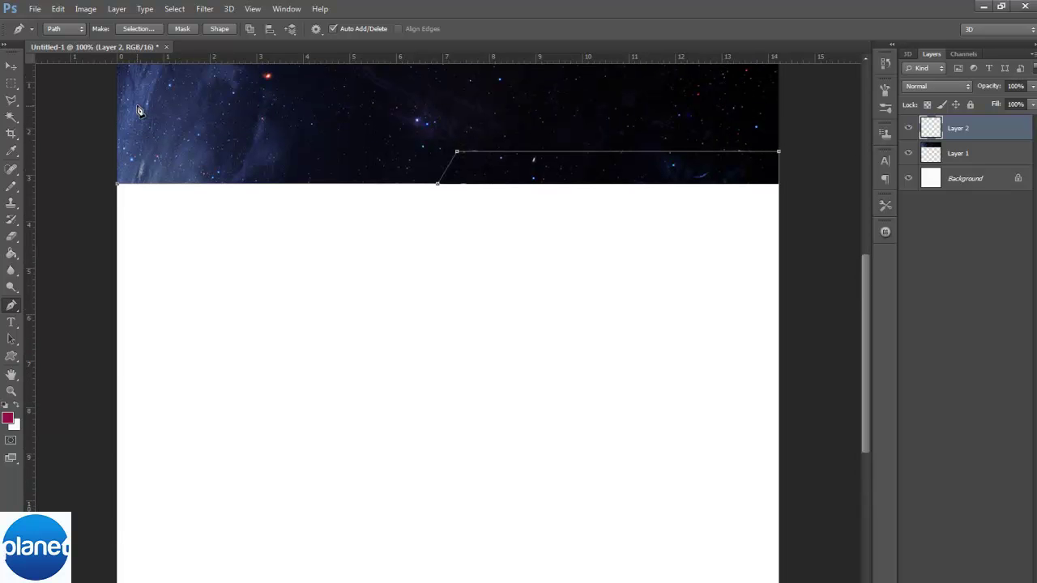
pyautogui.scroll(-2, 243, 541)
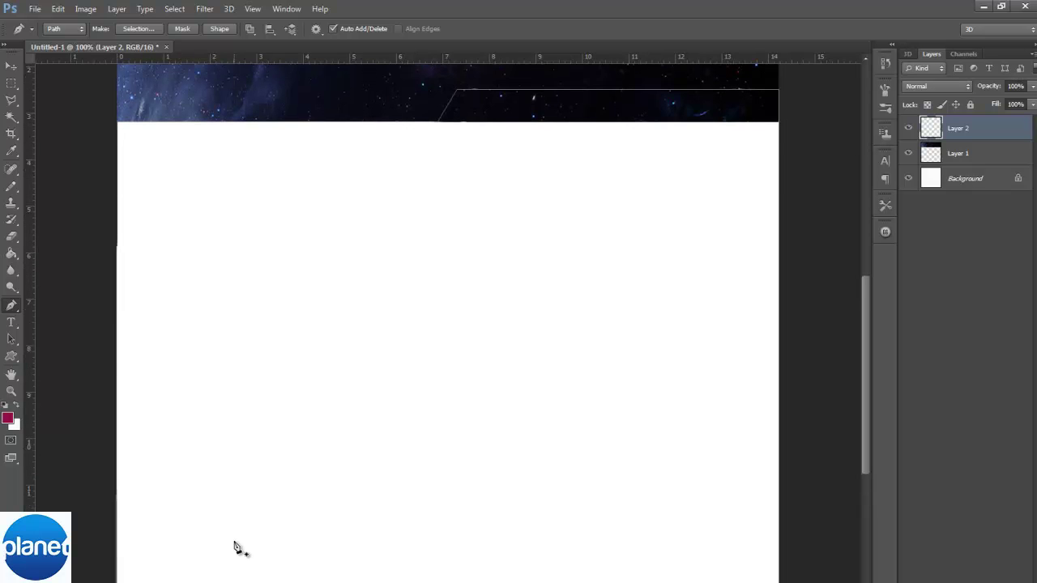
# Turn the path into a selection, fill it white with the Paint Bucket, then deselect.
pyautogui.rightClick(243, 519)
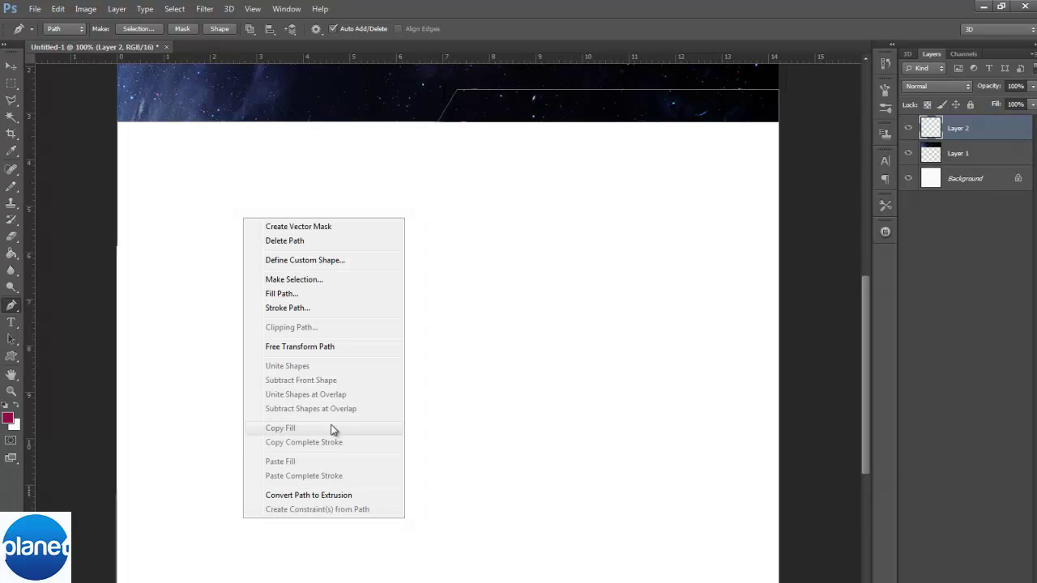
pyautogui.click(378, 278)
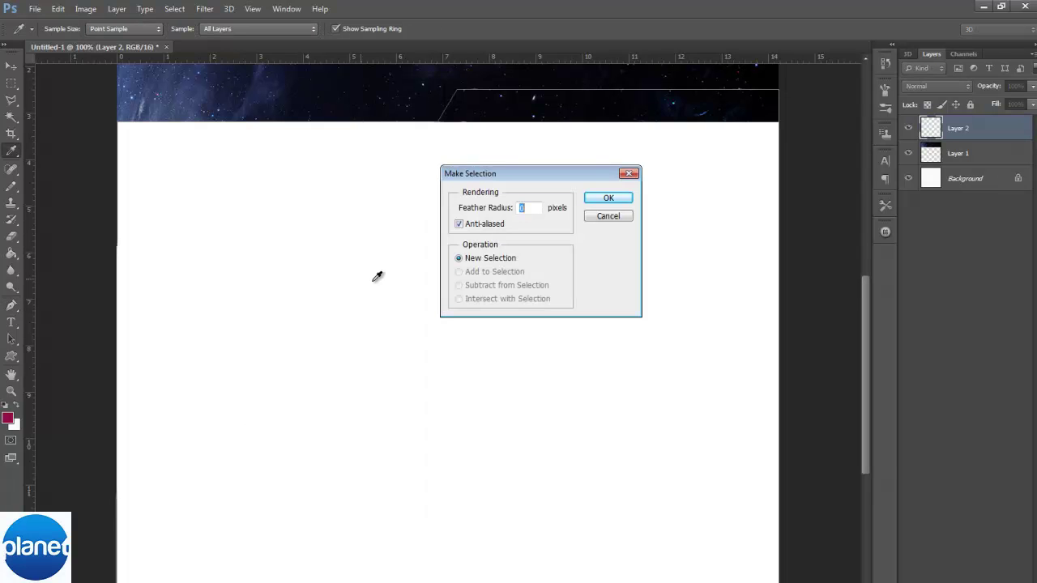
pyautogui.click(626, 205)
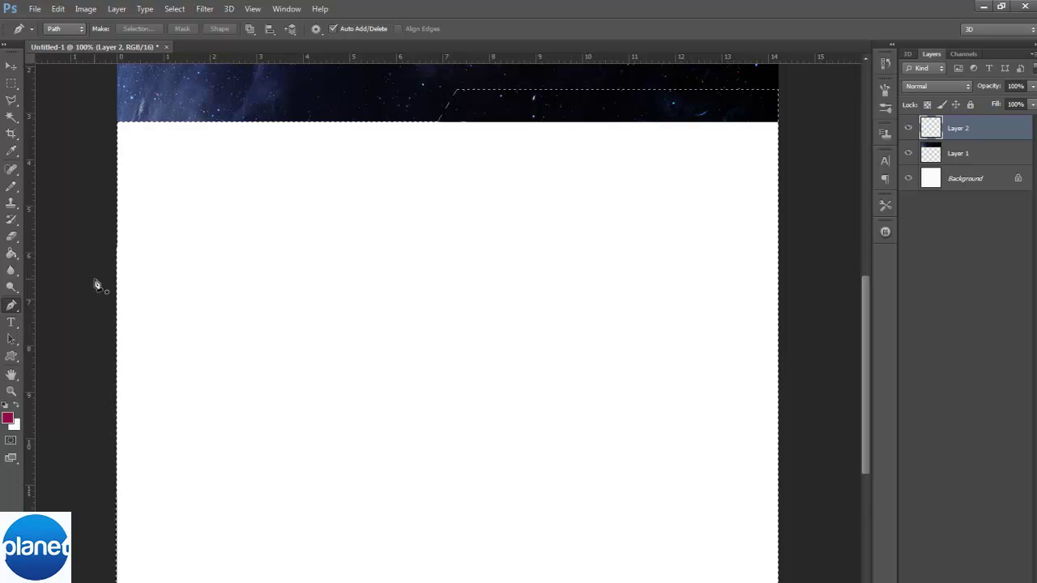
pyautogui.click(12, 256)
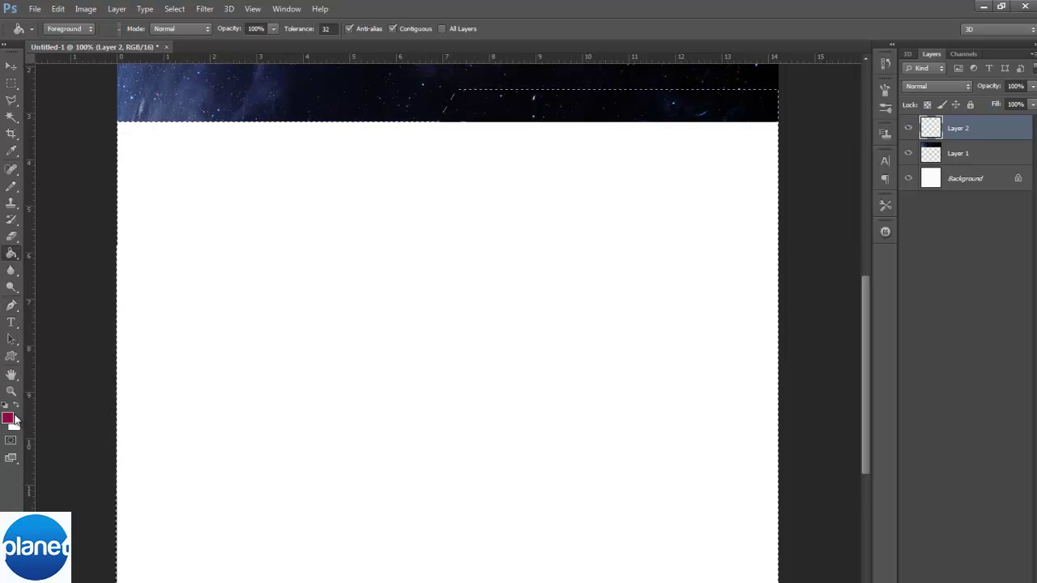
pyautogui.click(17, 405)
pyautogui.scroll(2, 550, 251)
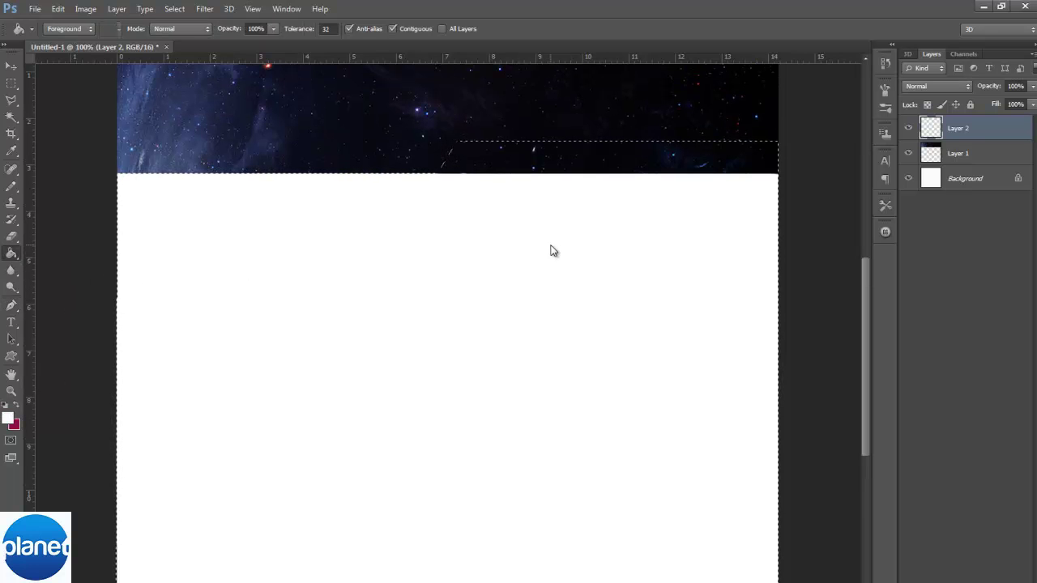
pyautogui.click(550, 251)
pyautogui.hotkey('ctrl', 'd')
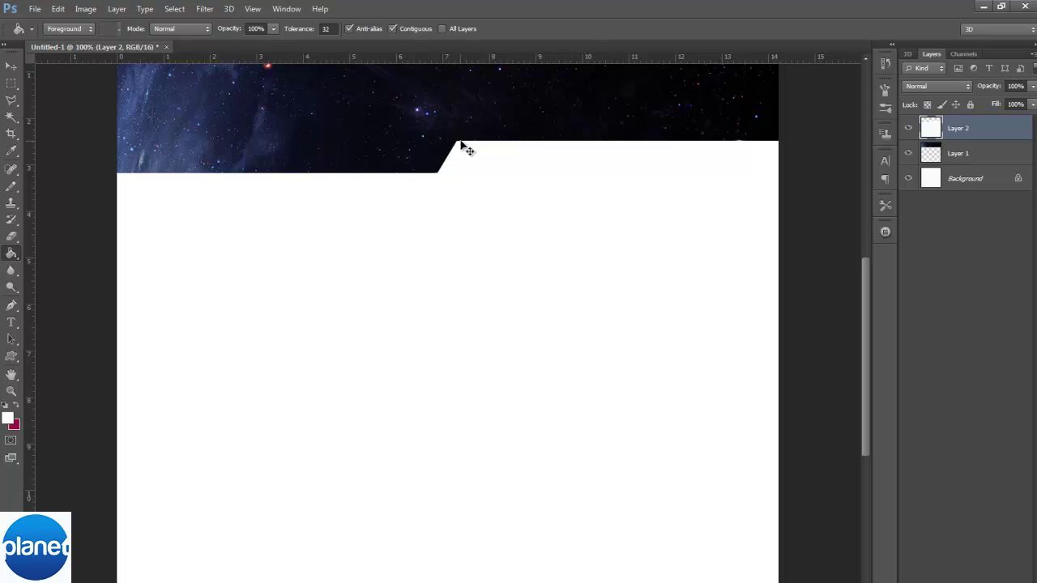
# Zoom into the header and slide Layer 2's white shape about 40 px left, then slightly back.
pyautogui.click(11, 391)
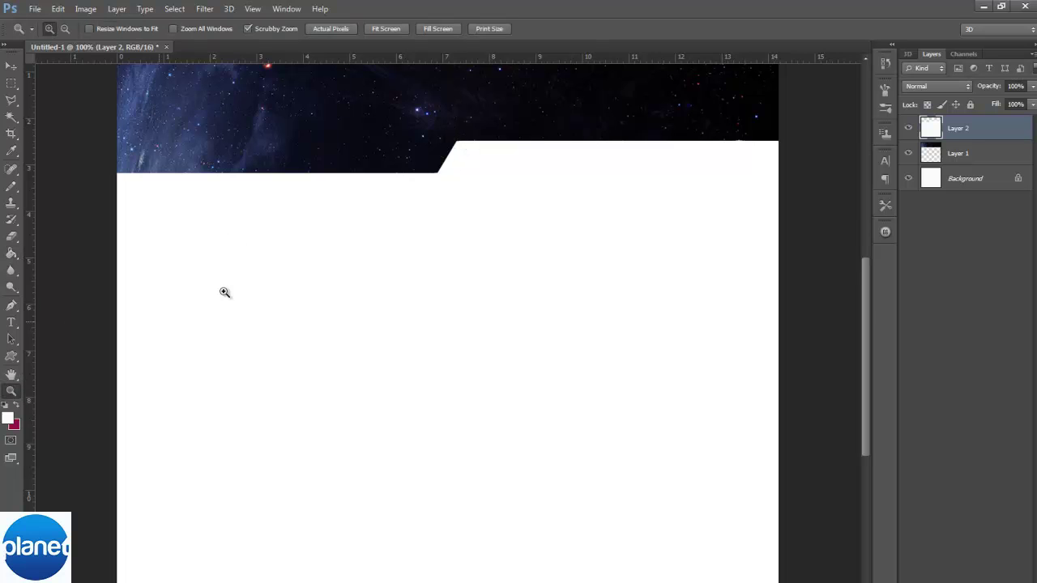
pyautogui.moveTo(474, 152); pyautogui.dragTo(424, 110)
pyautogui.scroll(1, 438, 122)
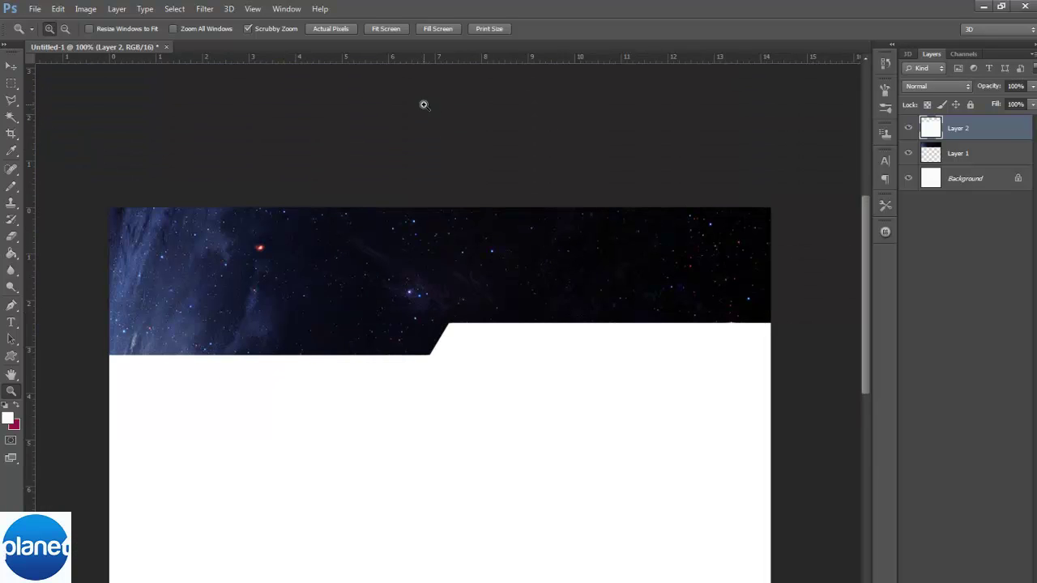
pyautogui.scroll(-2, 474, 181)
pyautogui.scroll(-1, 466, 179)
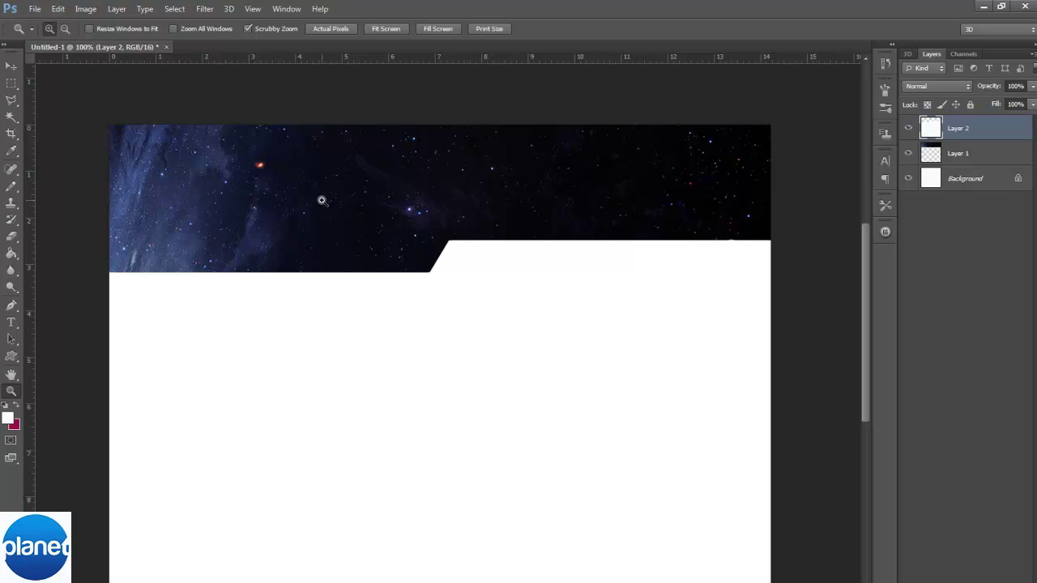
pyautogui.scroll(-2, 272, 203)
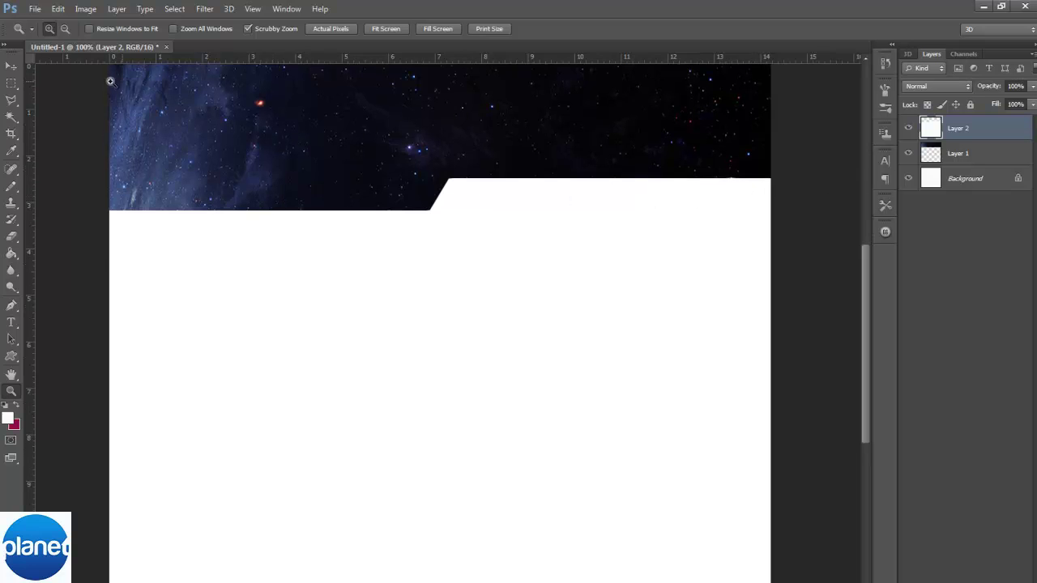
pyautogui.click(6, 68)
pyautogui.moveTo(424, 234); pyautogui.dragTo(389, 234)
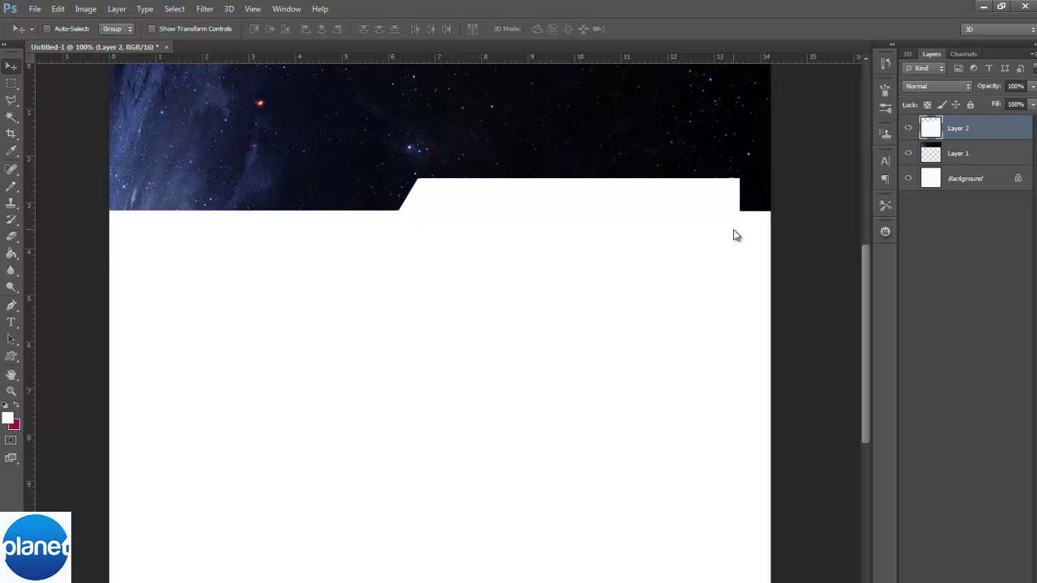
pyautogui.scroll(3, 734, 235)
pyautogui.moveTo(676, 264); pyautogui.dragTo(599, 271)
# Fill the dark strip right of the tab white on a new layer and merge it into Layer 2.
pyautogui.click(12, 83)
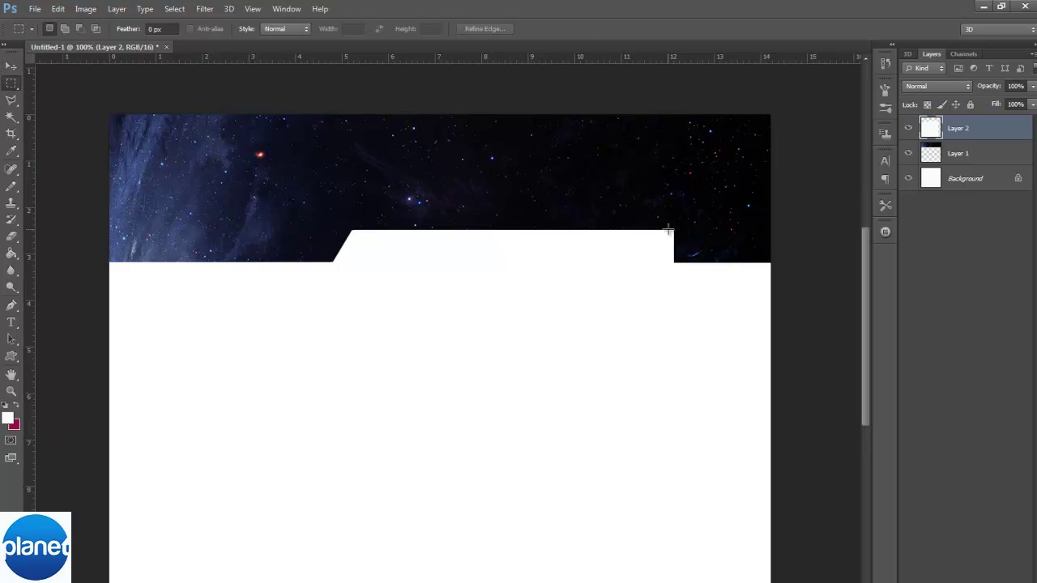
pyautogui.moveTo(669, 230); pyautogui.dragTo(812, 264)
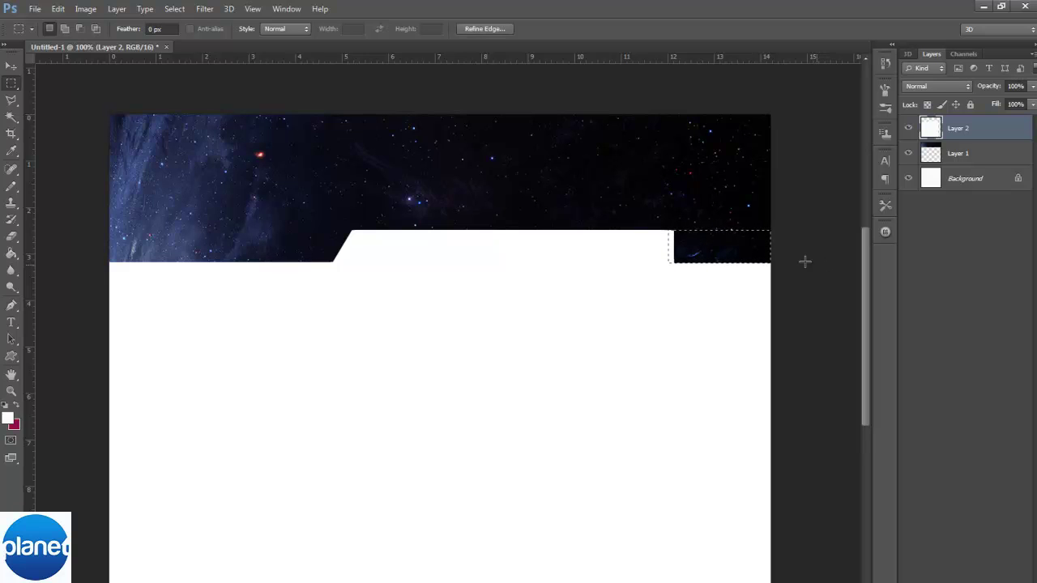
pyautogui.click(13, 255)
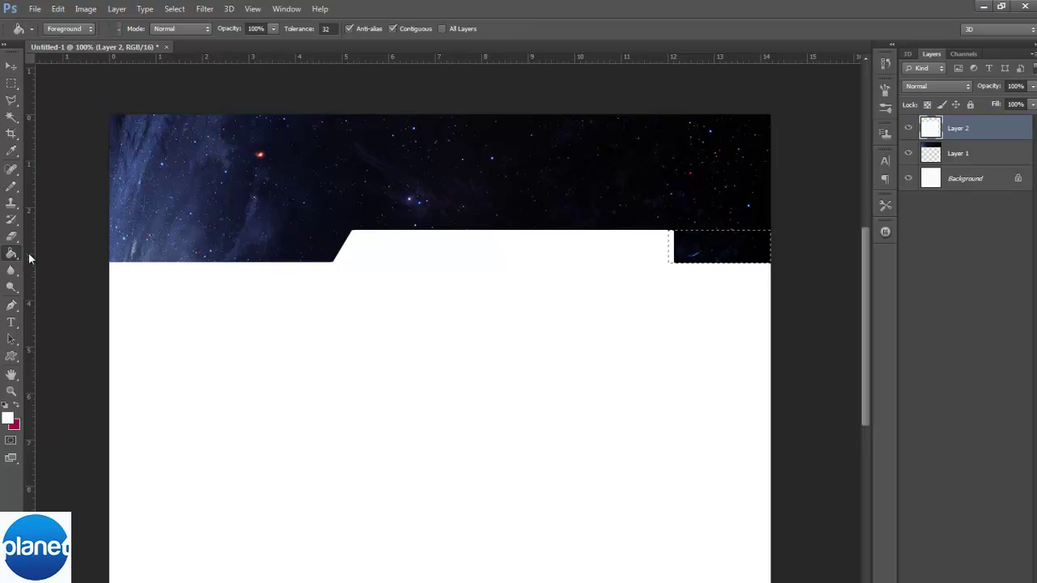
pyautogui.hotkey('ctrl', 'shift', 'alt', 'n')
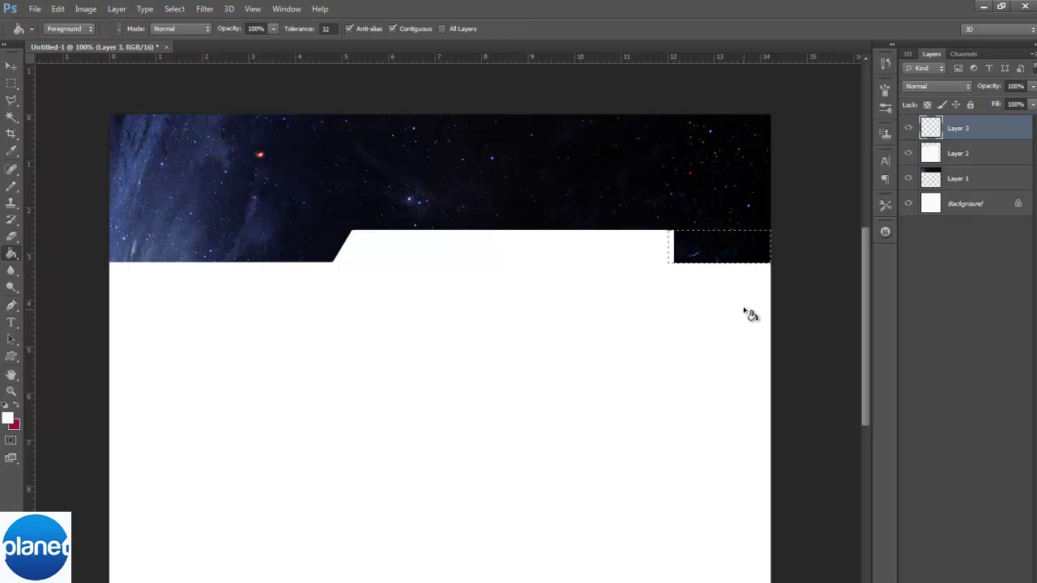
pyautogui.click(742, 257)
pyautogui.hotkey('ctrl', 'd')
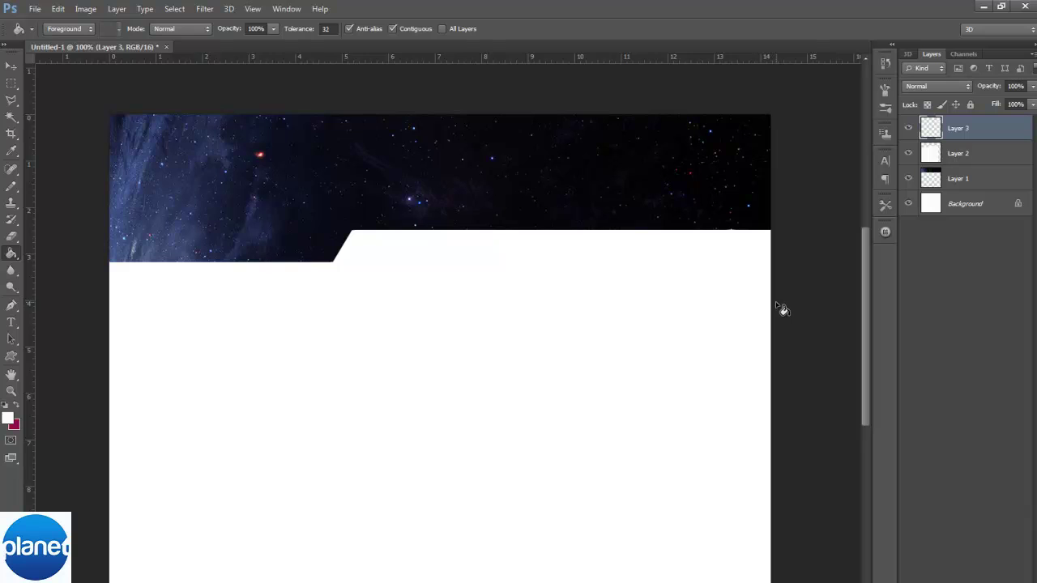
pyautogui.hotkey('ctrl', 'e')
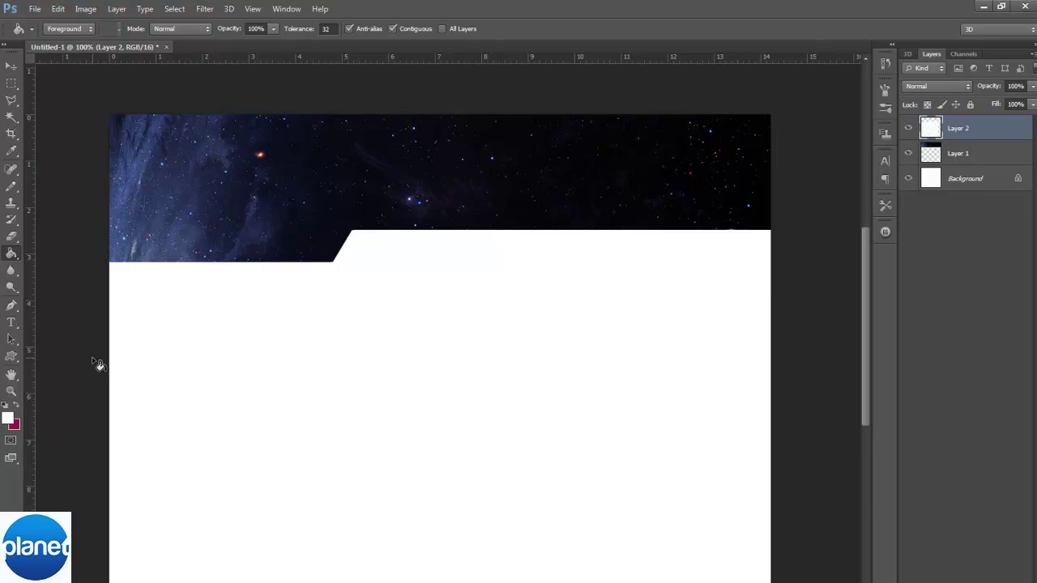
# Toggle Layer 2's visibility several times to compare the white nav shape, ending visible.
pyautogui.click(16, 322)
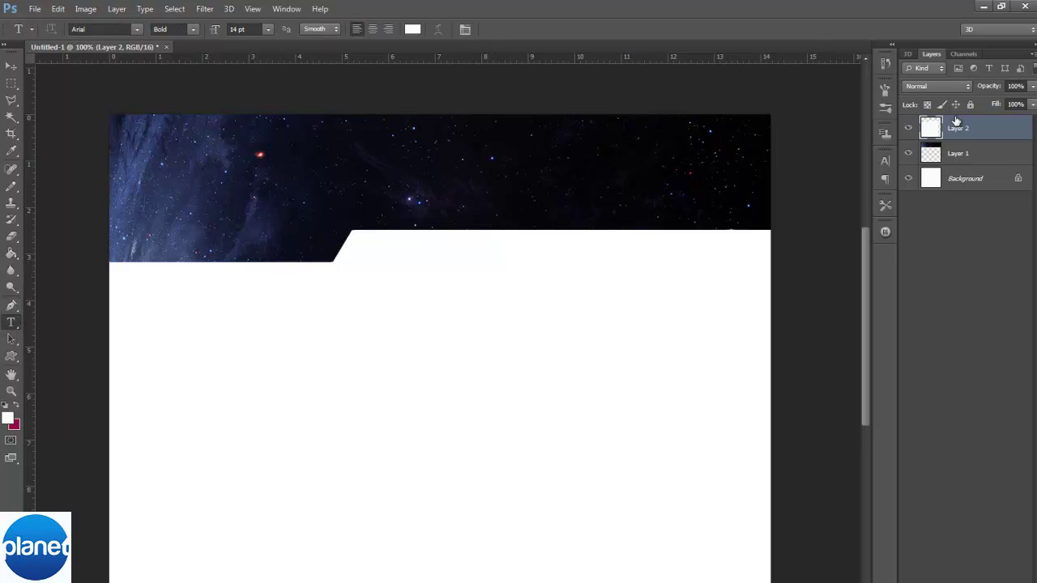
pyautogui.click(908, 129)
pyautogui.click(908, 130)
pyautogui.click(908, 130)
pyautogui.click(908, 130)
pyautogui.click(908, 130)
pyautogui.click(908, 130)
# Try a drop shadow on the nav shape, adjusting distance and angle, then cancel it.
pyautogui.doubleClick(977, 140)
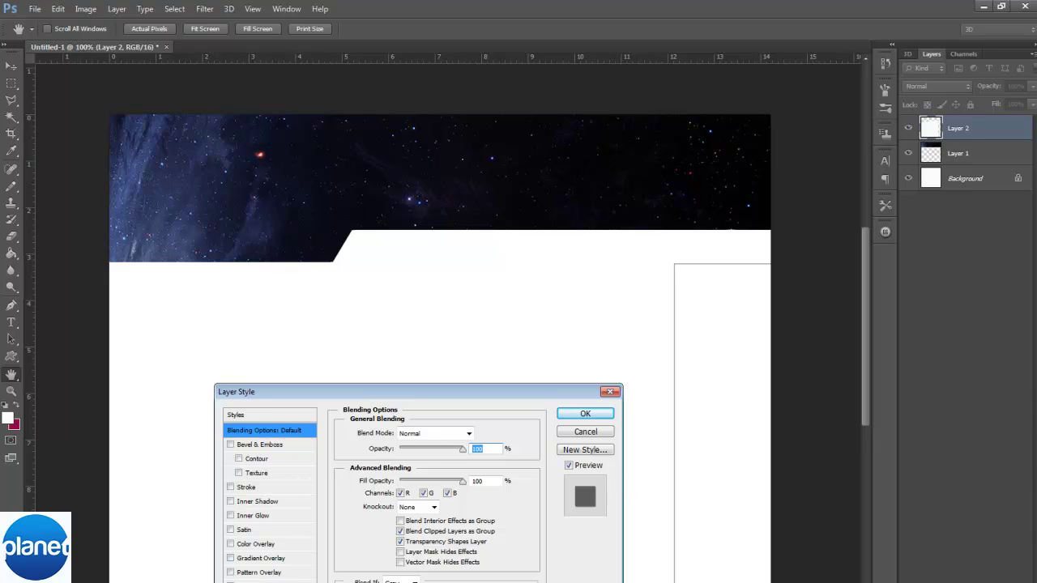
pyautogui.click(259, 582)
pyautogui.moveTo(392, 488)
pyautogui.mouseDown()
pyautogui.moveTo(455, 507)
pyautogui.moveTo(387, 489)
pyautogui.mouseUp()
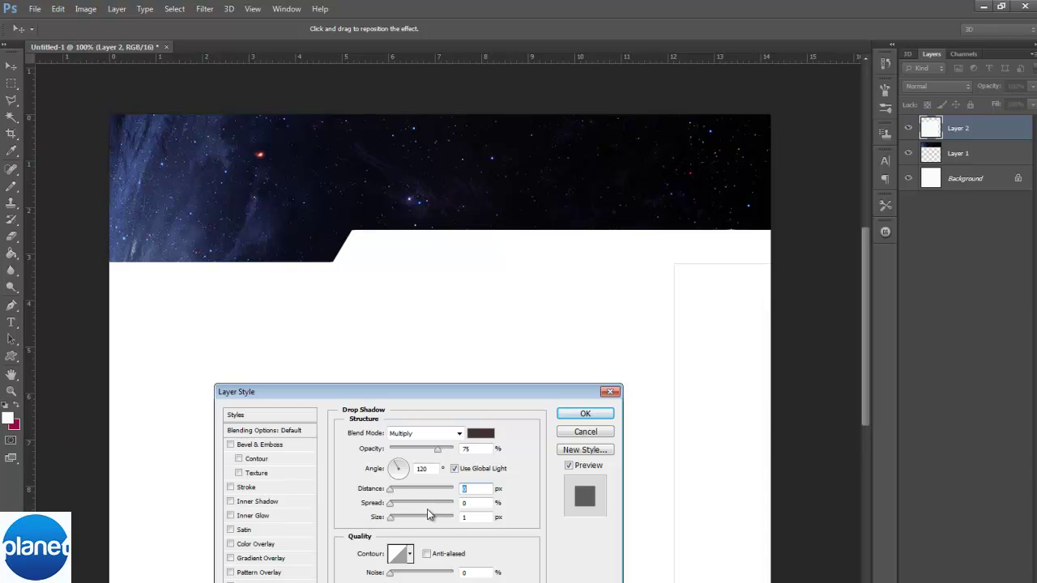
pyautogui.click(404, 474)
pyautogui.click(584, 431)
pyautogui.press('t')
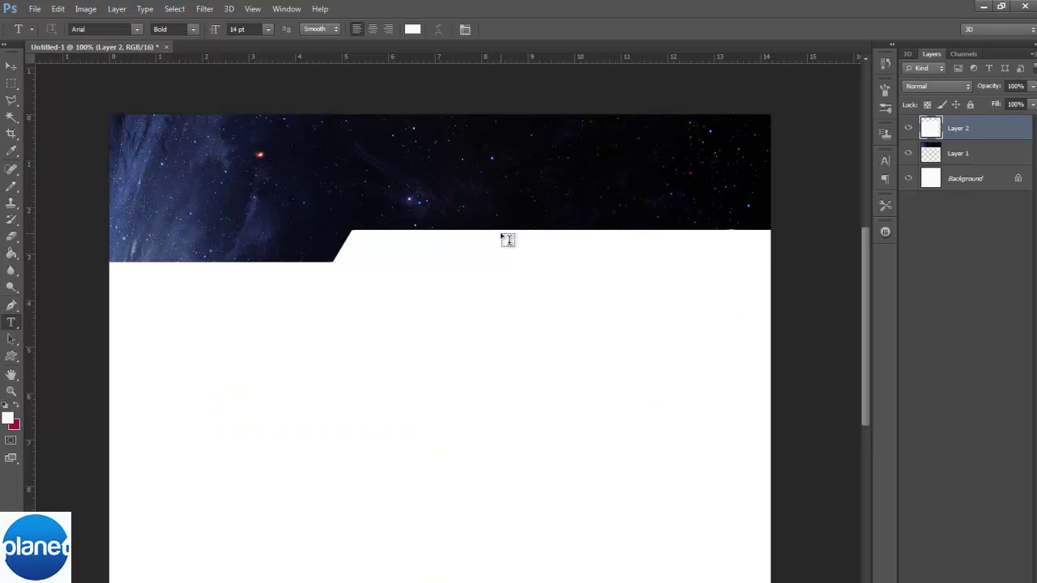
# Compare the nav shape by toggling its visibility, then add a new empty Layer 3.
pyautogui.click(907, 130)
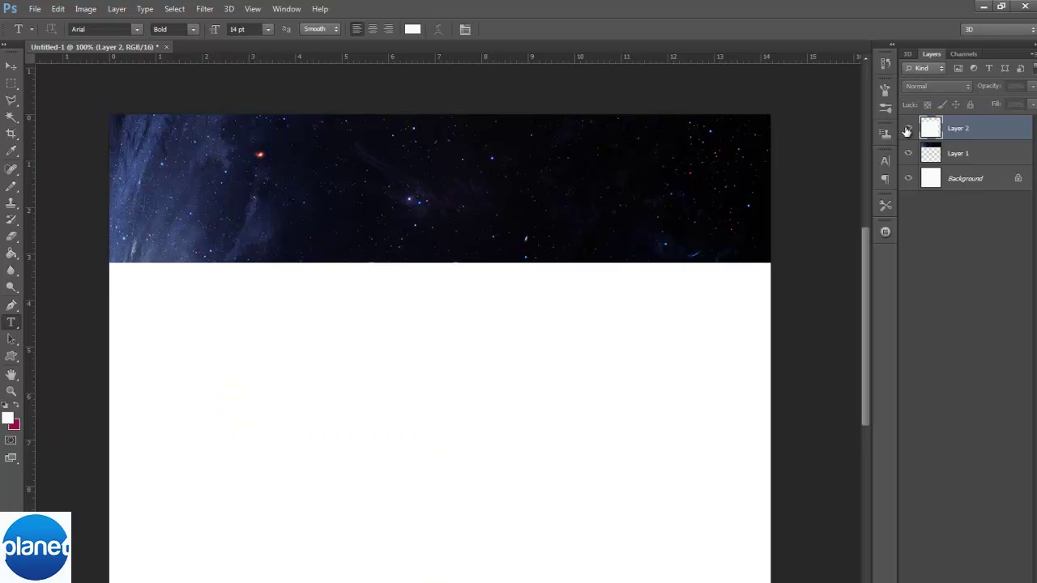
pyautogui.click(907, 130)
pyautogui.click(908, 129)
pyautogui.click(907, 130)
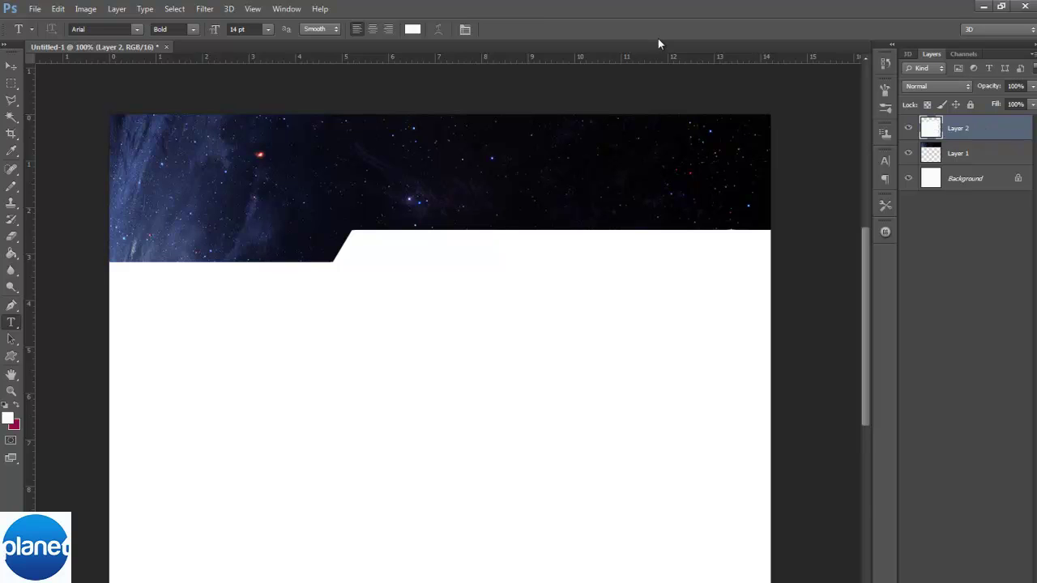
pyautogui.click(12, 83)
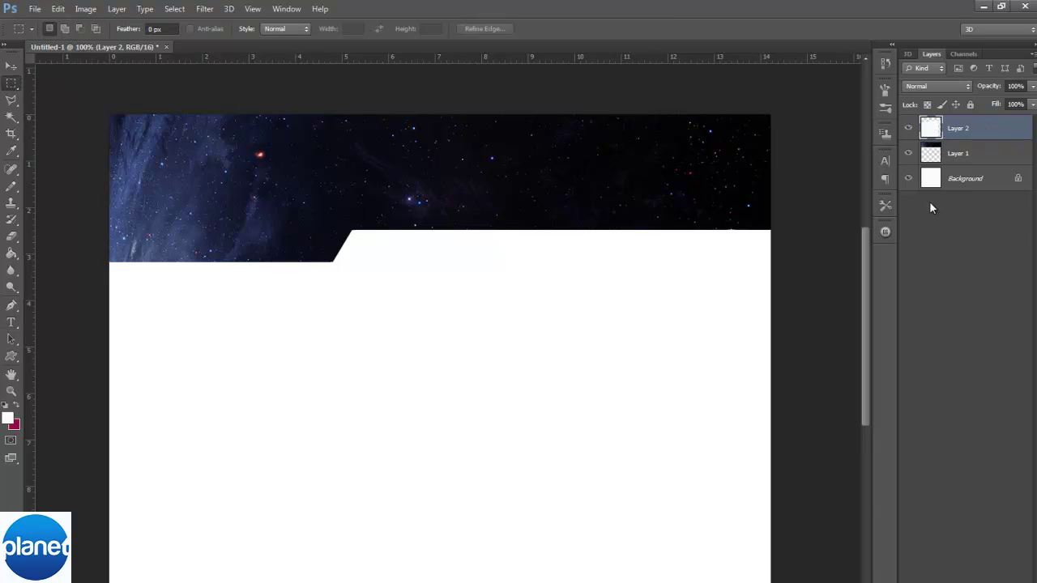
pyautogui.hotkey('ctrl', 'shift', 'alt', 'n')
pyautogui.hotkey('ctrl', 'shift', 'd')
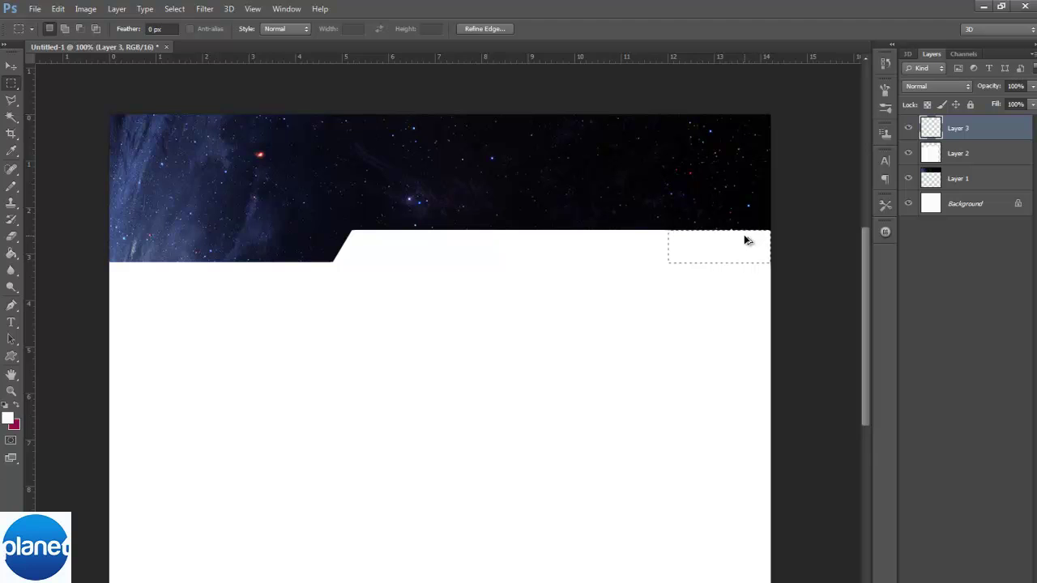
# Reselect the previous rectangle and stretch it down past the page bottom with Transform Selection.
pyautogui.click(174, 9)
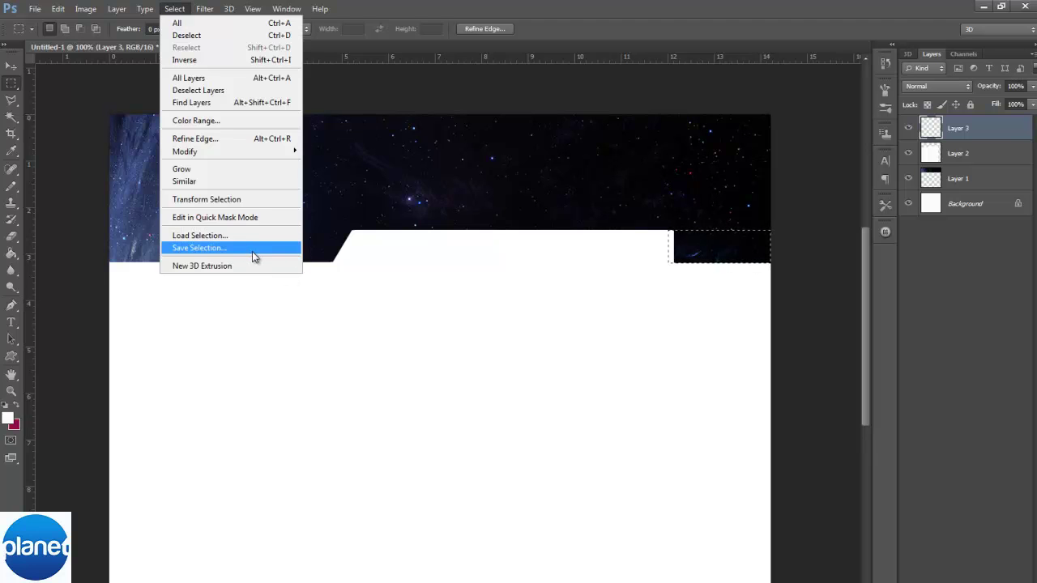
pyautogui.click(243, 236)
pyautogui.click(595, 232)
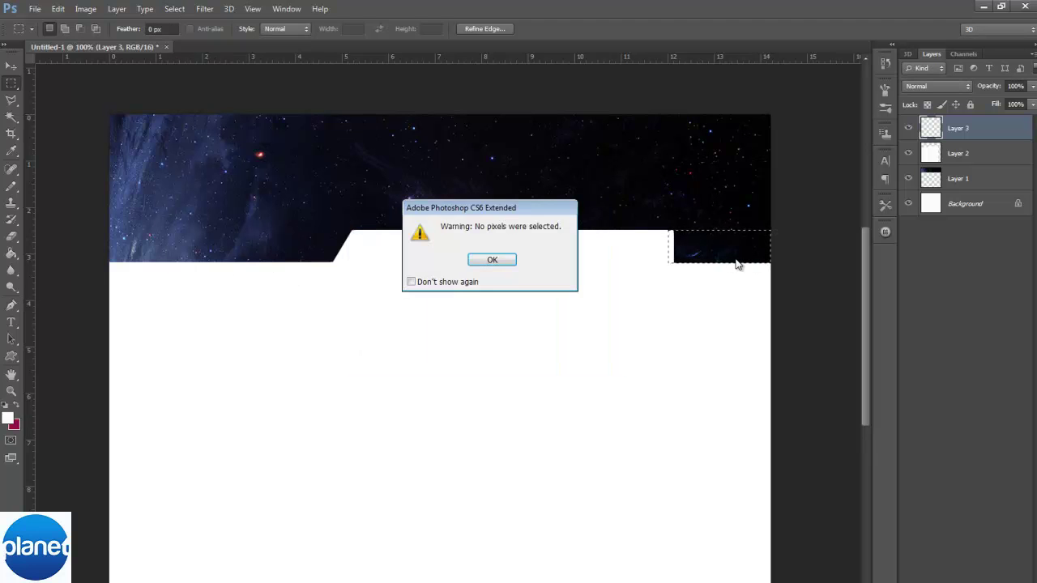
pyautogui.click(511, 259)
pyautogui.click(175, 9)
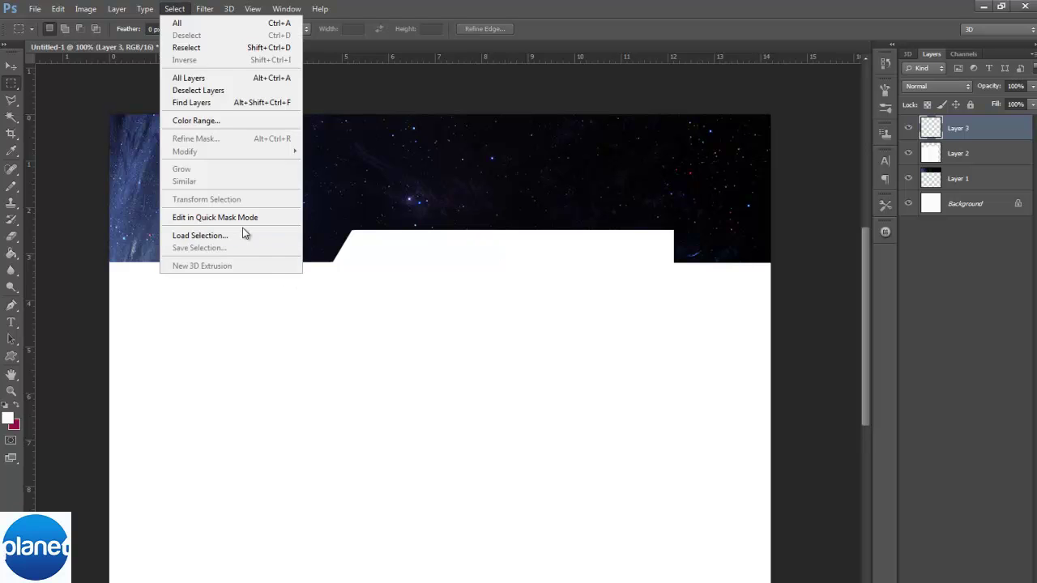
pyautogui.click(247, 234)
pyautogui.click(175, 9)
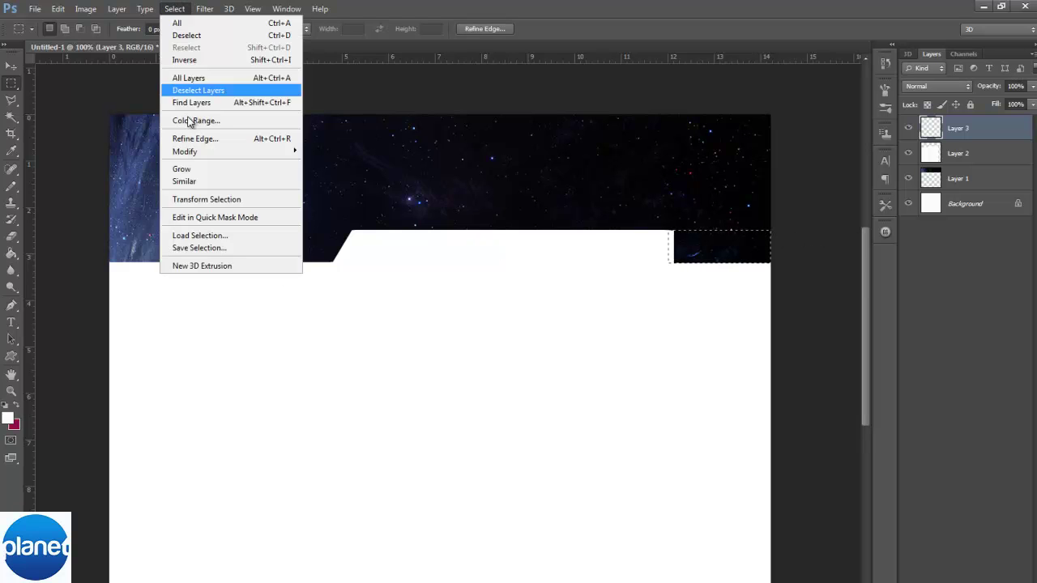
pyautogui.click(228, 199)
pyautogui.moveTo(868, 266); pyautogui.dragTo(866, 321)
pyautogui.moveTo(714, 114); pyautogui.dragTo(733, 582)
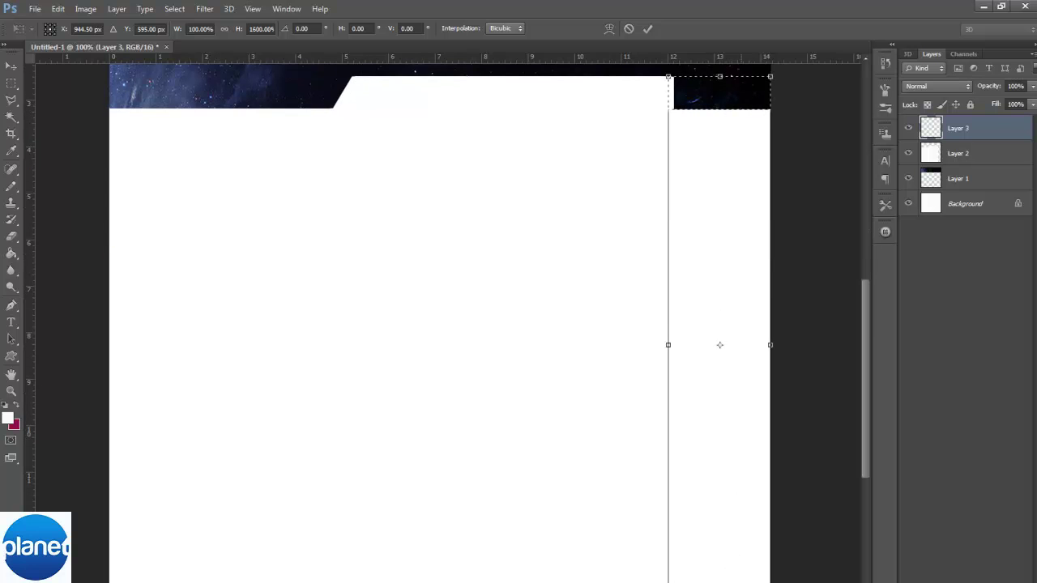
pyautogui.press('Return')
# Fill the stretched selection white, merge it into Layer 2, and deselect.
pyautogui.click(13, 255)
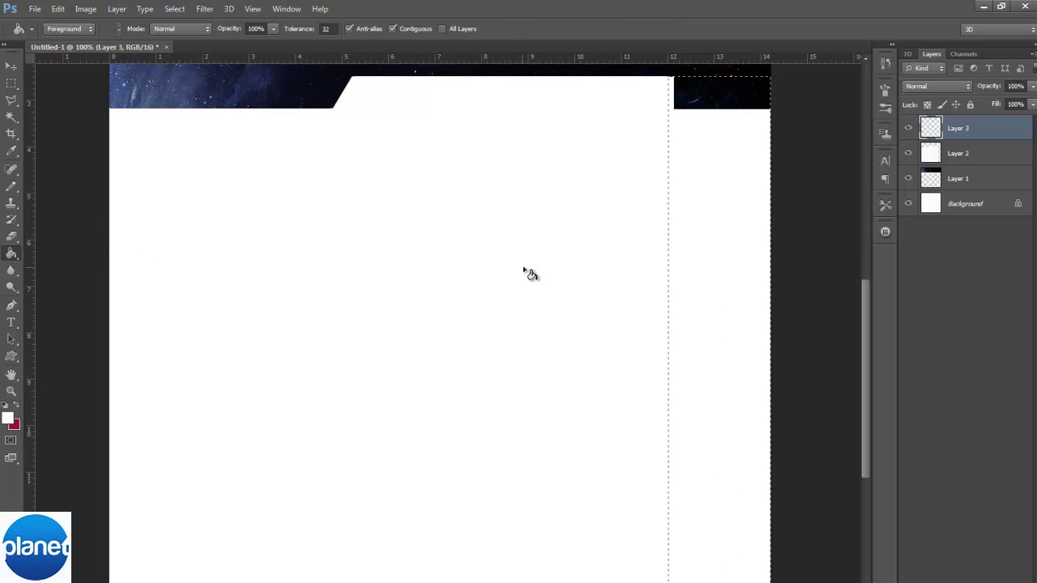
pyautogui.click(726, 234)
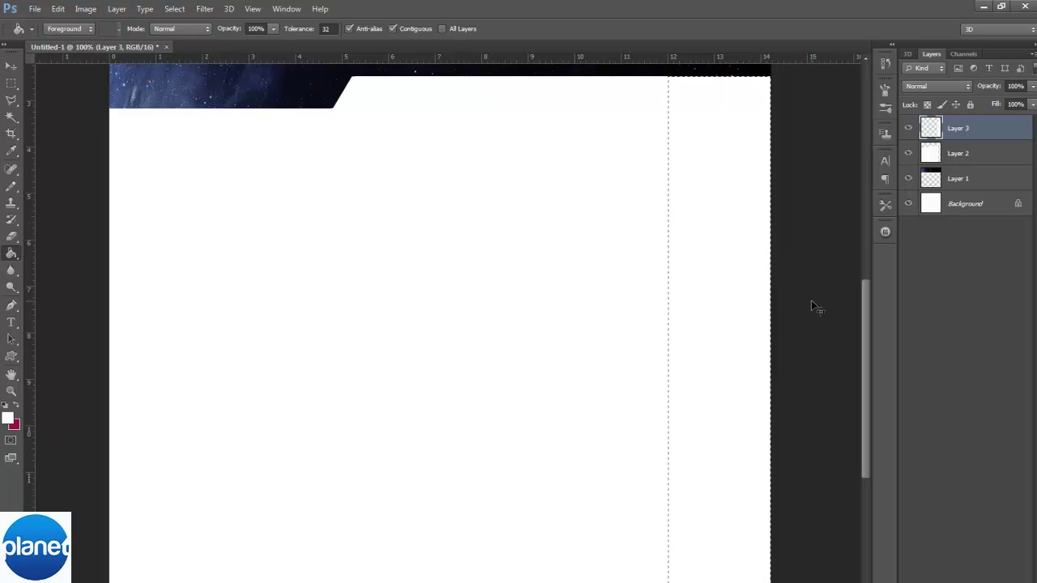
pyautogui.hotkey('ctrl', 'e')
pyautogui.hotkey('ctrl', 'd')
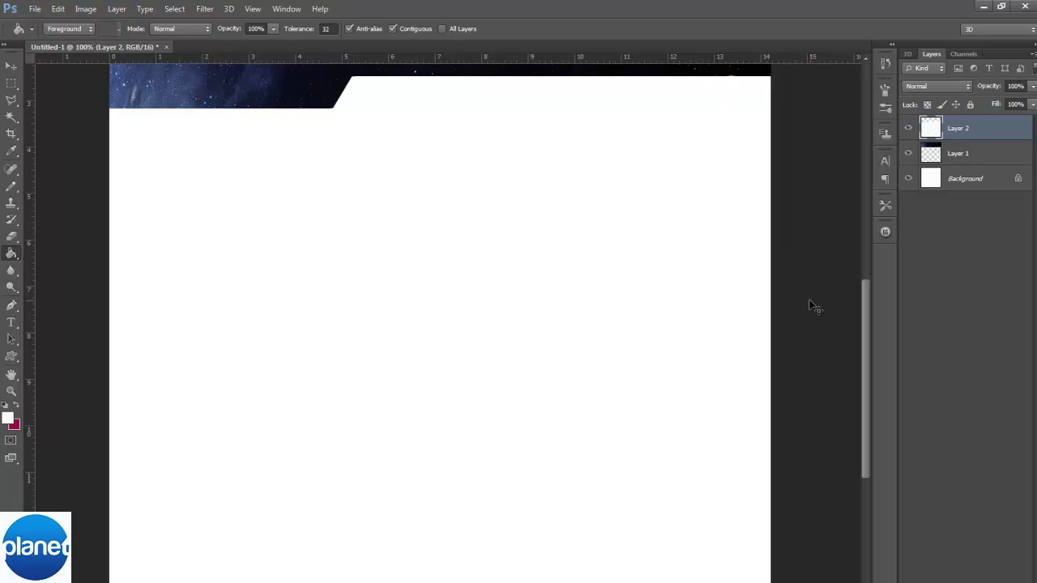
# Give Layer 2 a black (000000) Drop Shadow at 100% opacity, 0 distance and about 43 px size.
pyautogui.doubleClick(1001, 128)
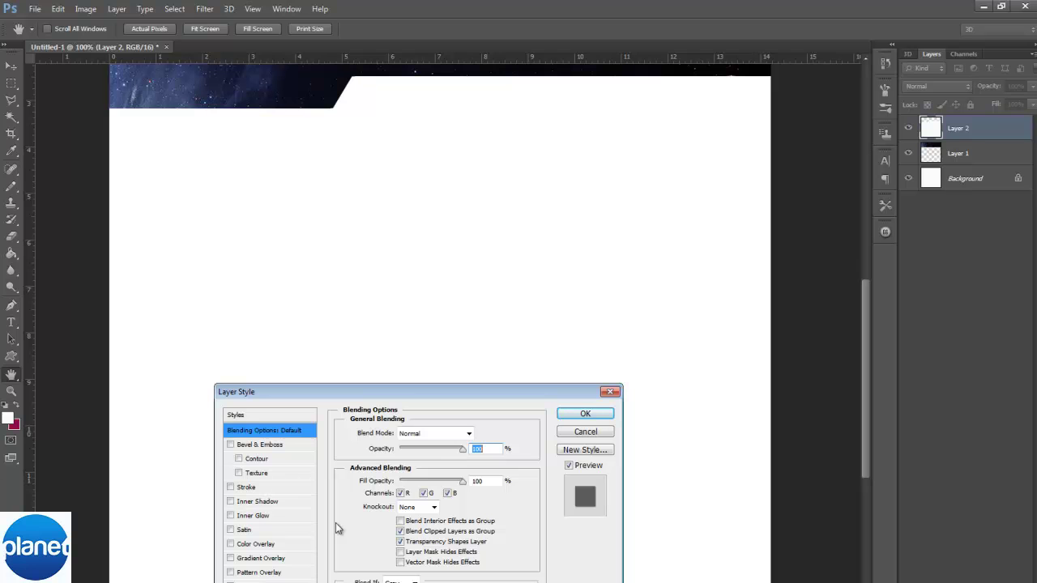
pyautogui.click(585, 431)
pyautogui.scroll(4, 704, 319)
pyautogui.doubleClick(983, 135)
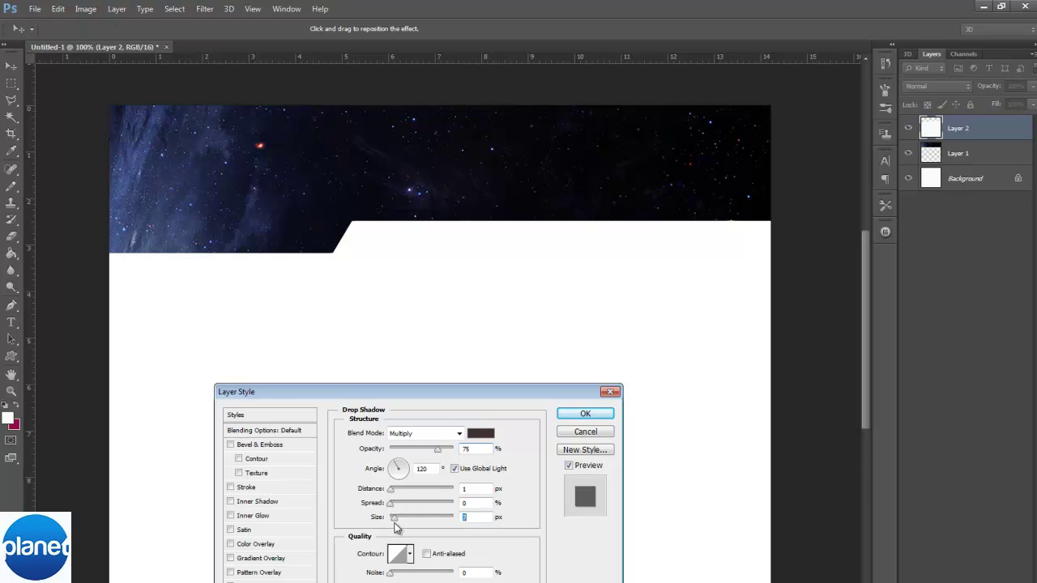
pyautogui.moveTo(395, 523); pyautogui.dragTo(387, 490)
pyautogui.moveTo(442, 450); pyautogui.dragTo(491, 451)
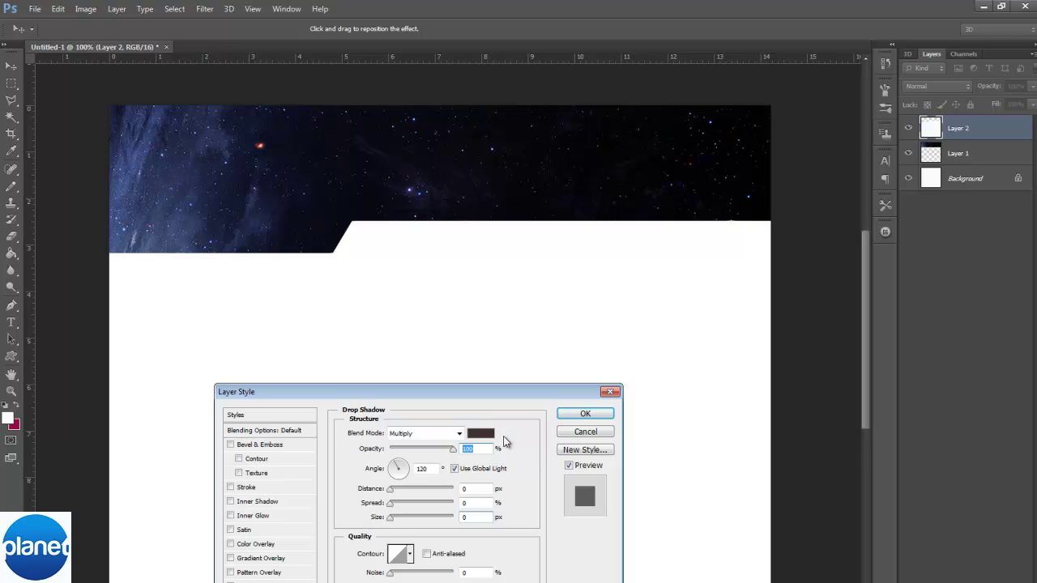
pyautogui.click(481, 433)
pyautogui.click(588, 408)
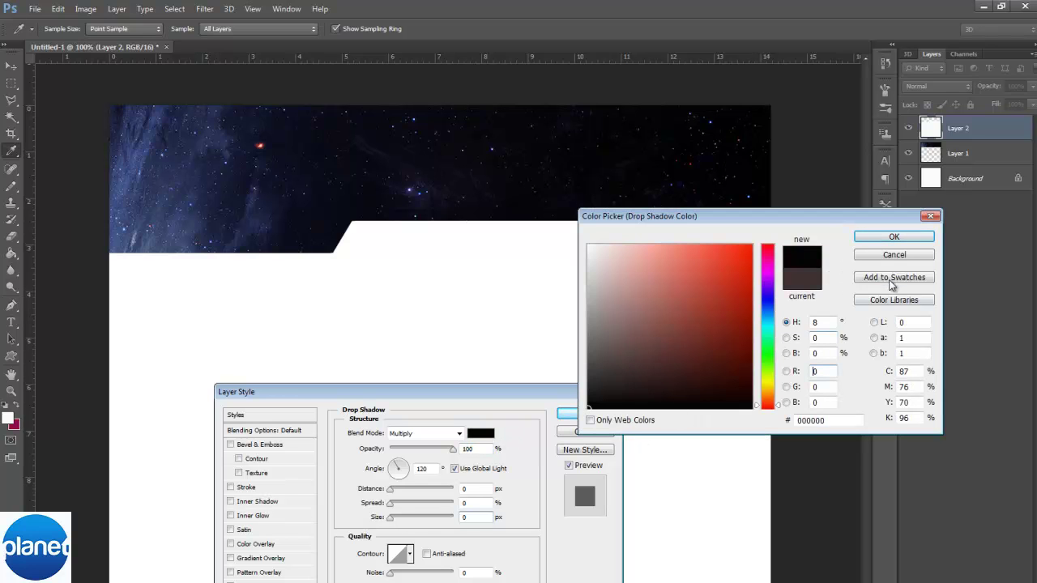
pyautogui.click(891, 239)
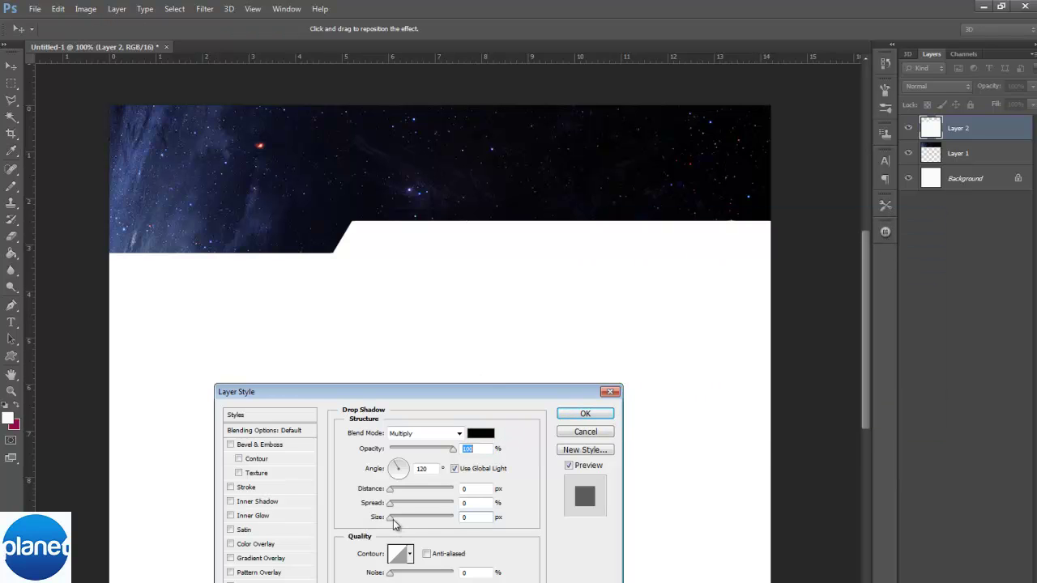
pyautogui.moveTo(392, 518)
pyautogui.mouseDown()
pyautogui.moveTo(427, 522)
pyautogui.moveTo(405, 522)
pyautogui.mouseUp()
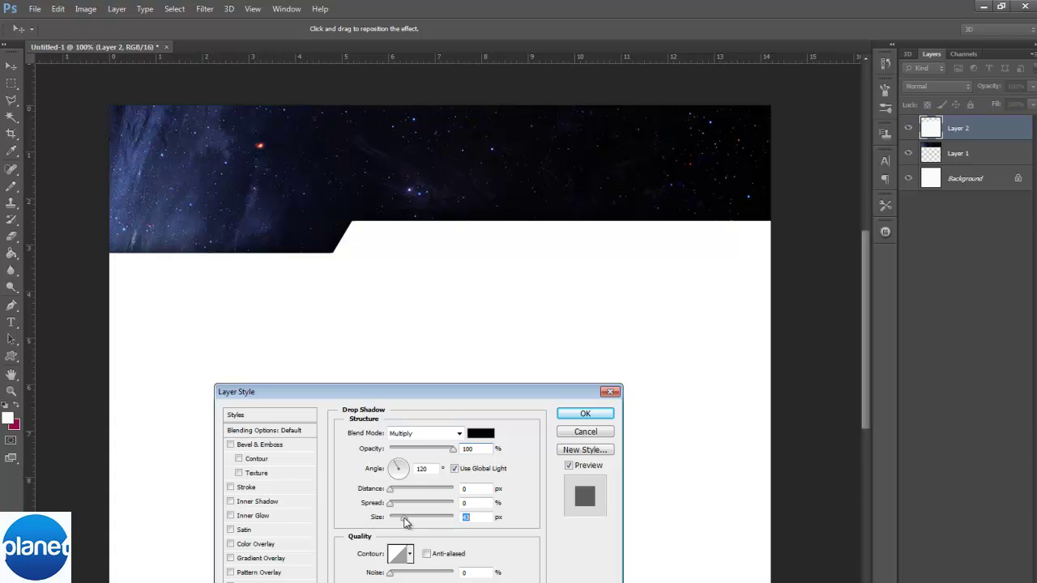
pyautogui.click(600, 416)
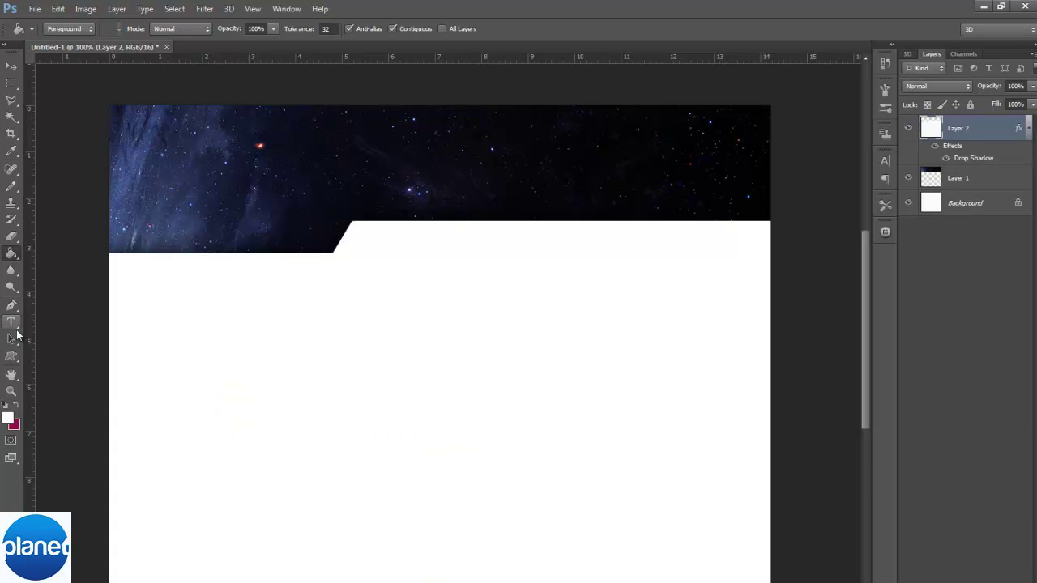
# Type 'home' at the left end of the white nav bar and select it.
pyautogui.click(11, 323)
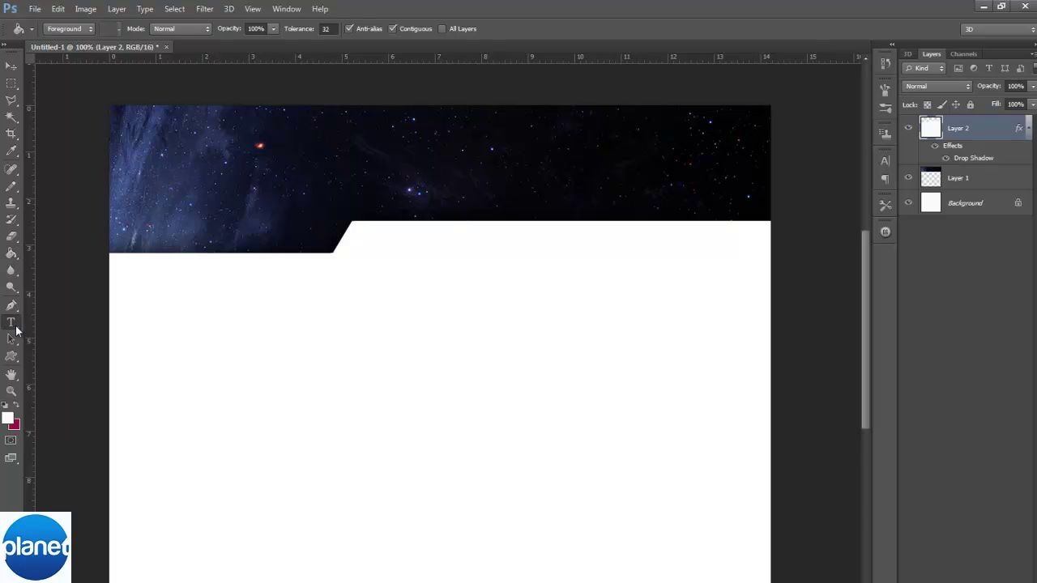
pyautogui.click(355, 237)
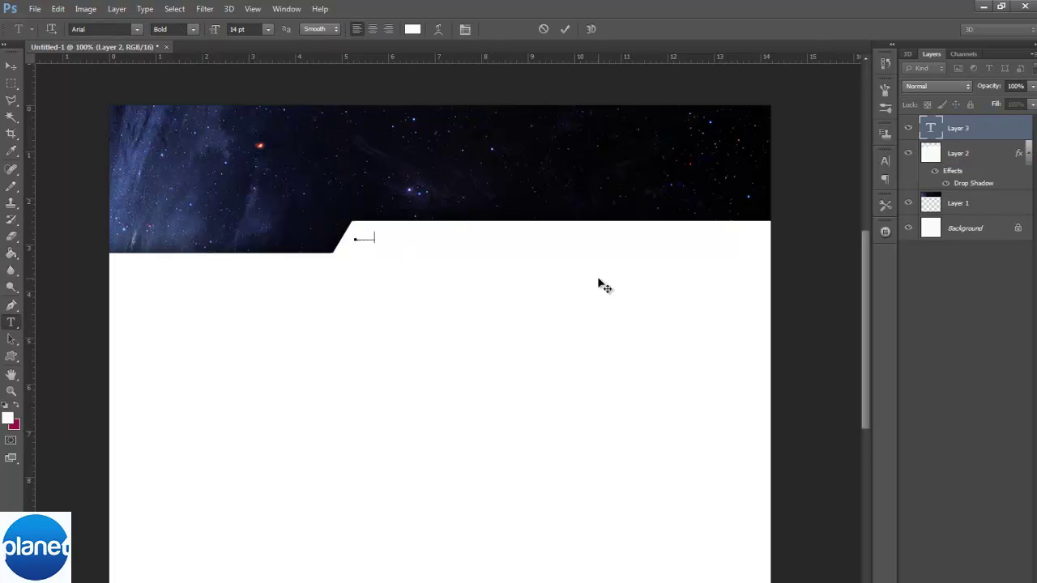
pyautogui.write('home')
pyautogui.hotkey('ctrl', 'a')
# Set the foreground colour to light grey EAEAEA.
pyautogui.click(15, 405)
pyautogui.click(7, 417)
pyautogui.moveTo(616, 268); pyautogui.dragTo(546, 280)
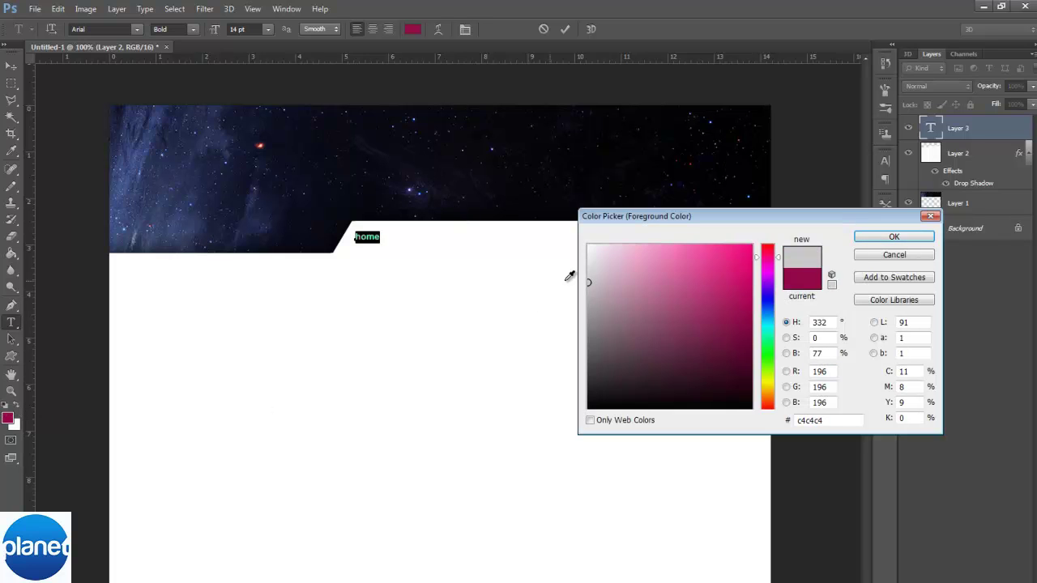
pyautogui.click(859, 256)
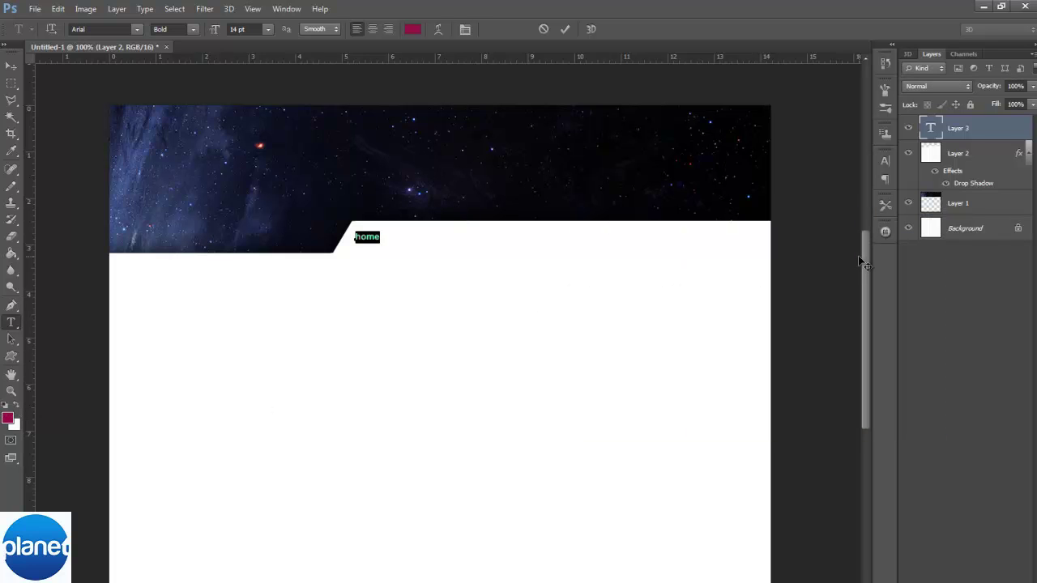
pyautogui.click(15, 409)
pyautogui.click(8, 417)
pyautogui.doubleClick(819, 420)
pyautogui.write('EAEAEA')
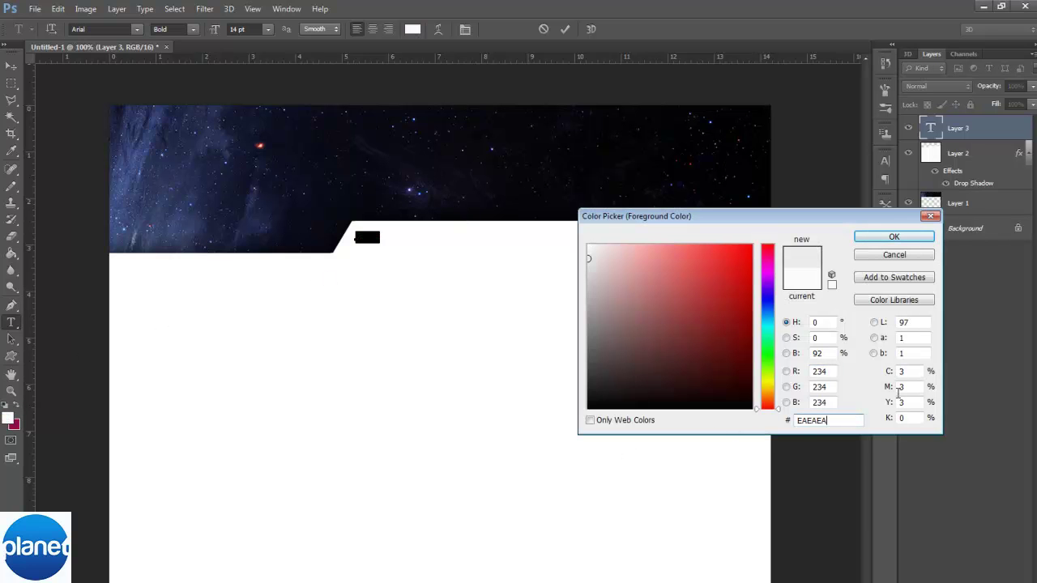
pyautogui.click(893, 236)
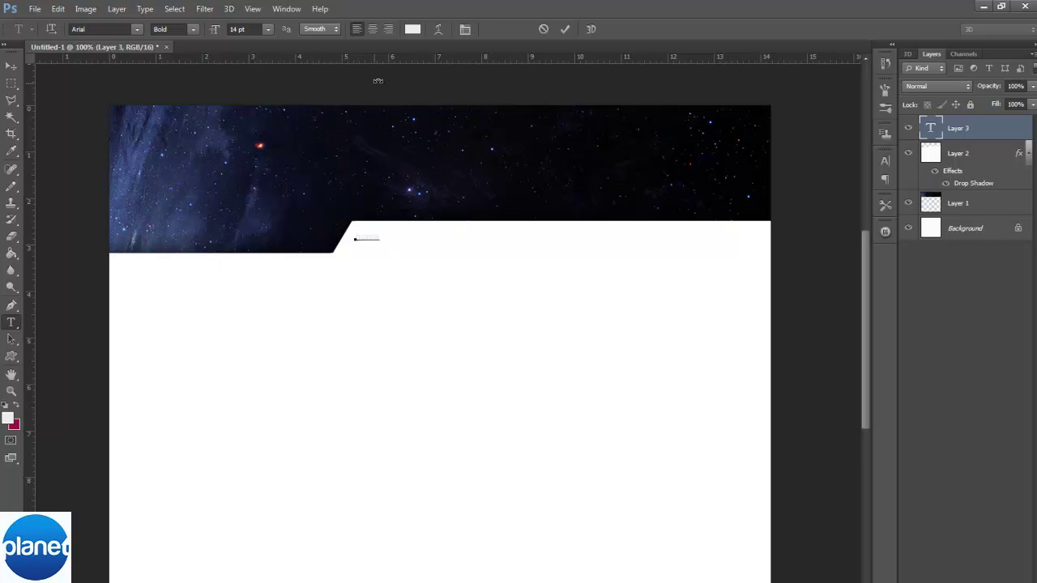
# Recolour the home text to grey c7c7c7.
pyautogui.click(412, 37)
pyautogui.moveTo(599, 266); pyautogui.dragTo(549, 269)
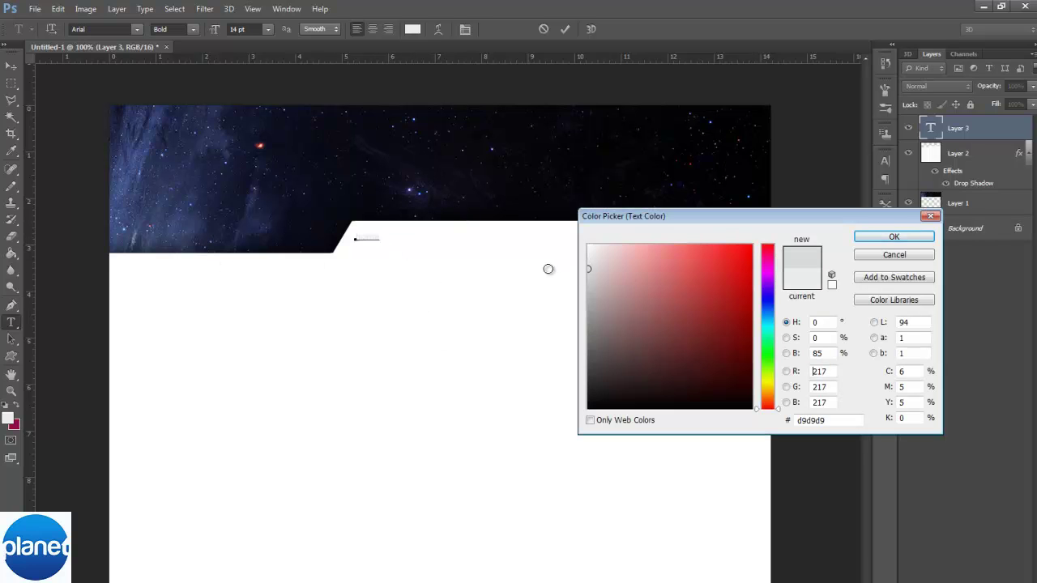
pyautogui.click(864, 241)
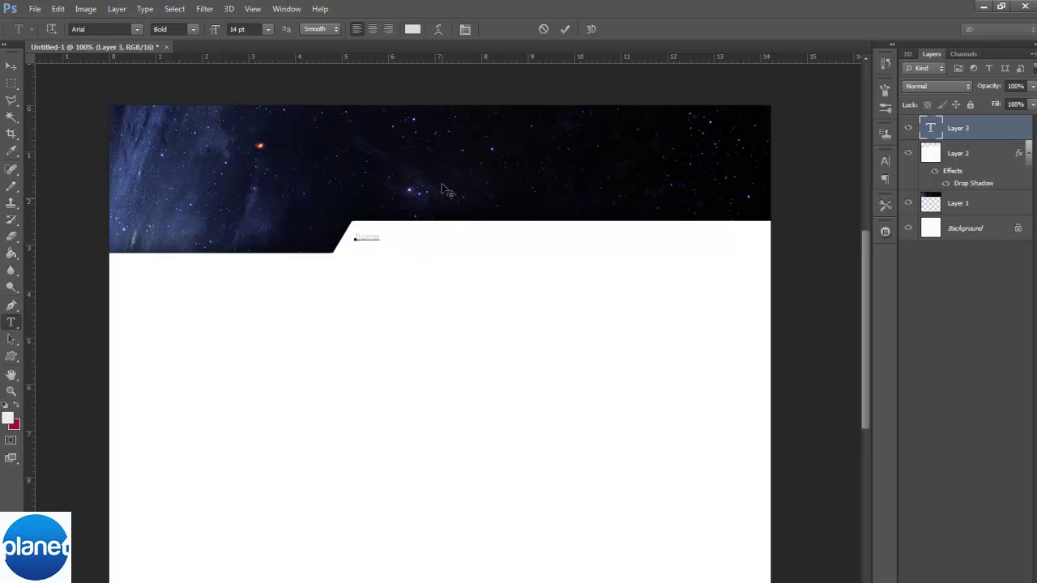
pyautogui.click(412, 30)
pyautogui.moveTo(599, 271); pyautogui.dragTo(567, 273)
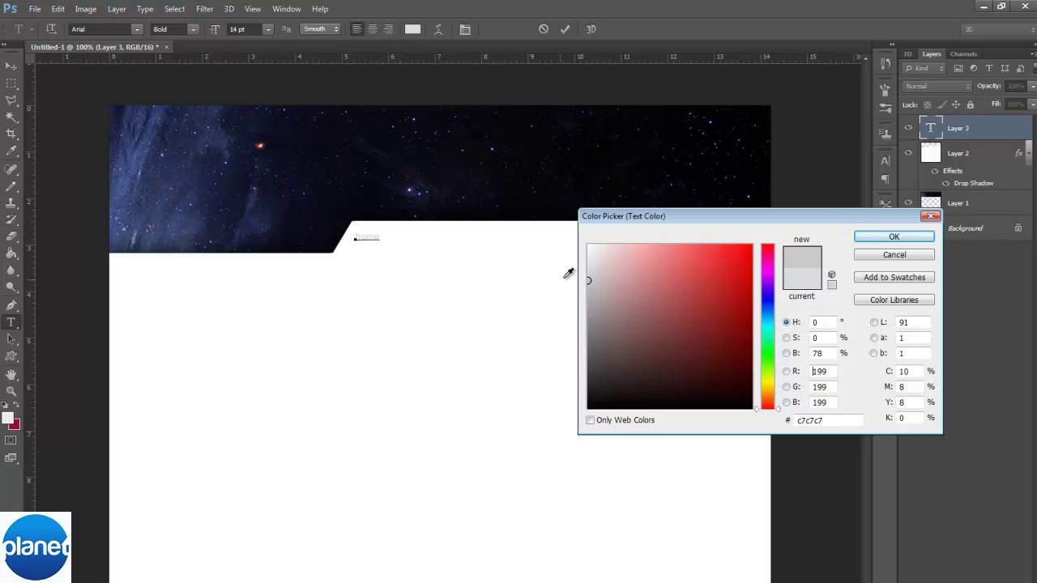
pyautogui.click(863, 241)
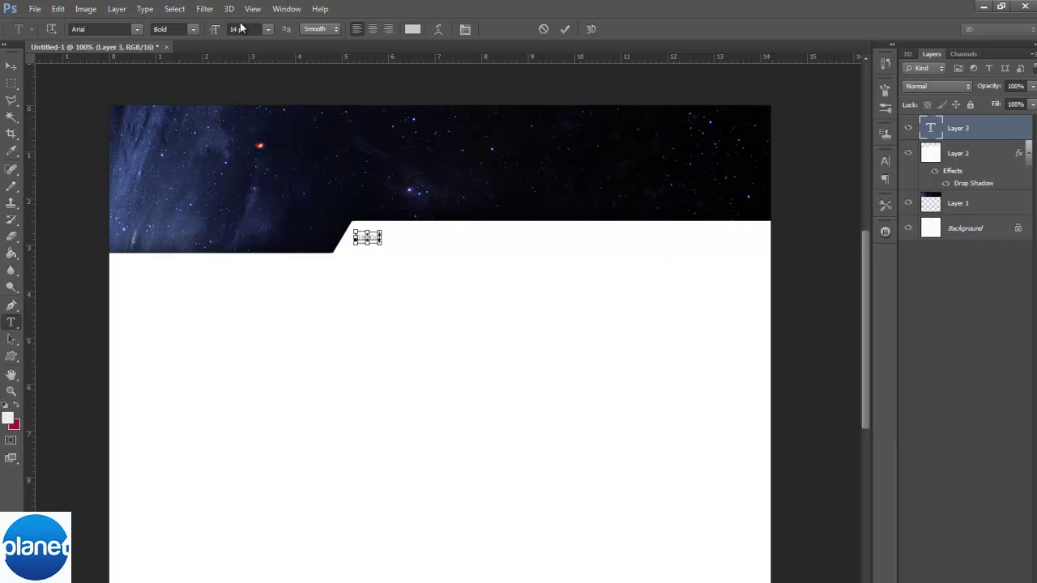
# Extend the nav text with portfolio, services and the team, then nudge it down one pixel.
pyautogui.click(388, 237)
pyautogui.moveTo(440, 283); pyautogui.dragTo(446, 284)
pyautogui.moveTo(422, 242); pyautogui.dragTo(393, 250)
pyautogui.press('ctrl')
pyautogui.click(421, 241)
pyautogui.press('BackSpace')
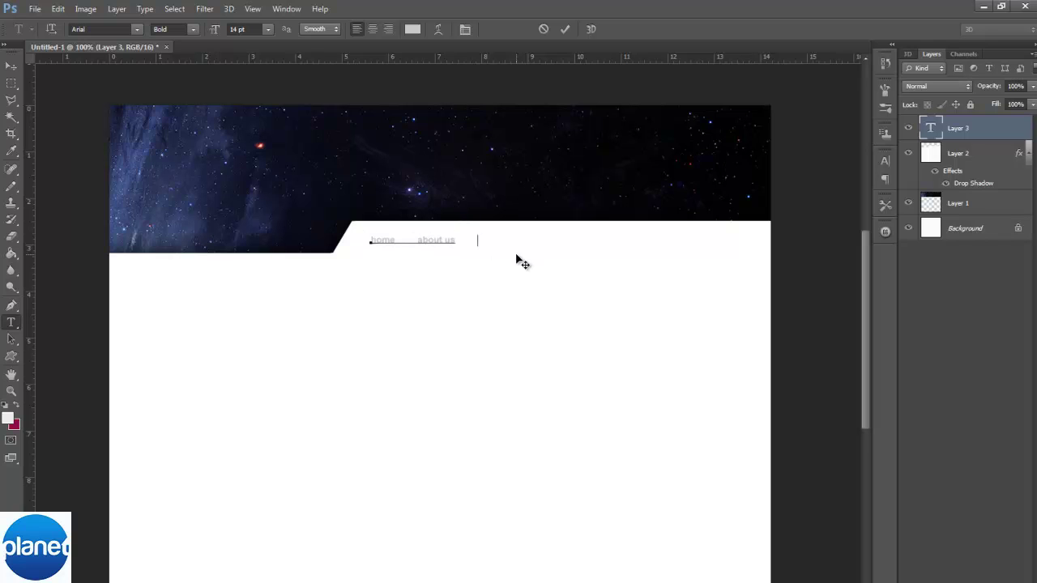
pyautogui.write('o       services')
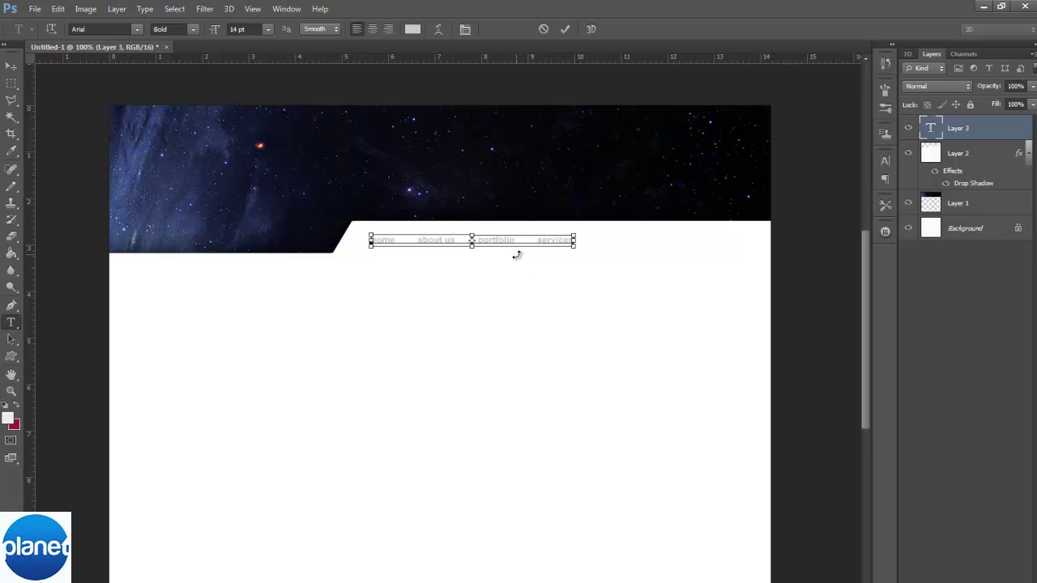
pyautogui.write('       the')
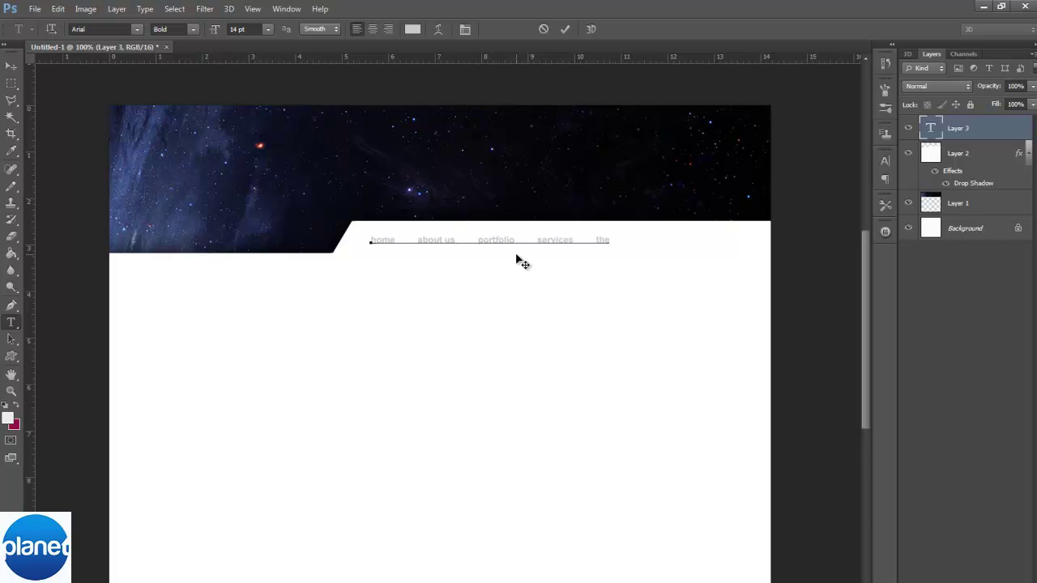
pyautogui.write(' team       blog       contact')
pyautogui.click(11, 64)
pyautogui.press('Down')
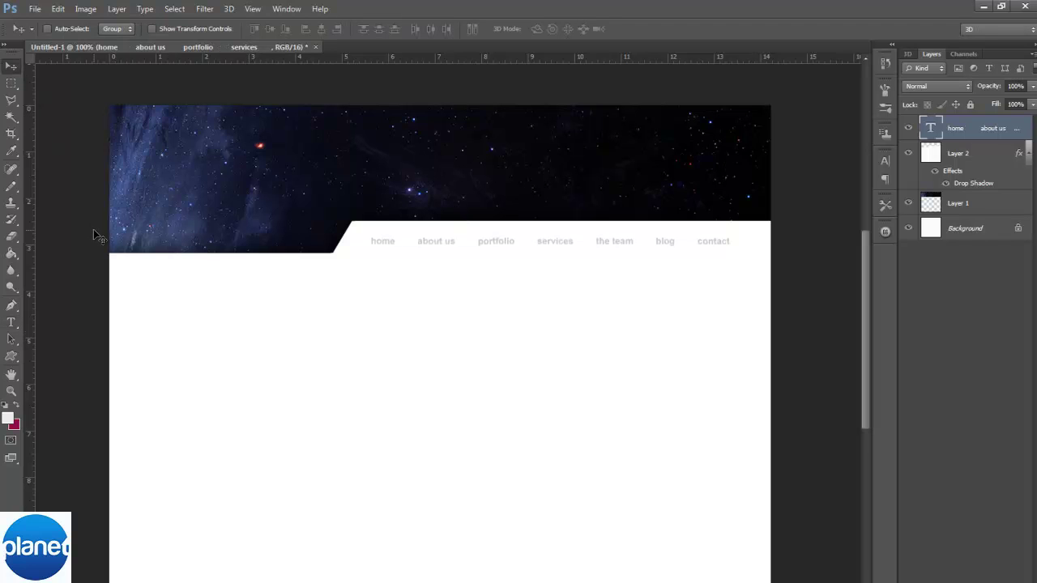
# Widen the gaps before portfolio, services, the team, blog and contact so items are evenly spaced.
pyautogui.click(12, 321)
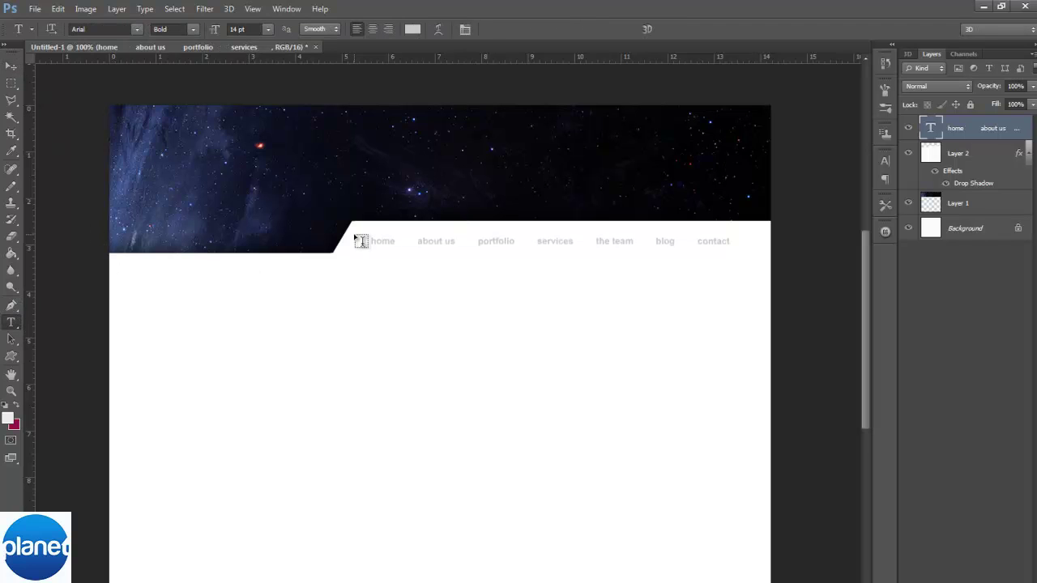
pyautogui.click(409, 241)
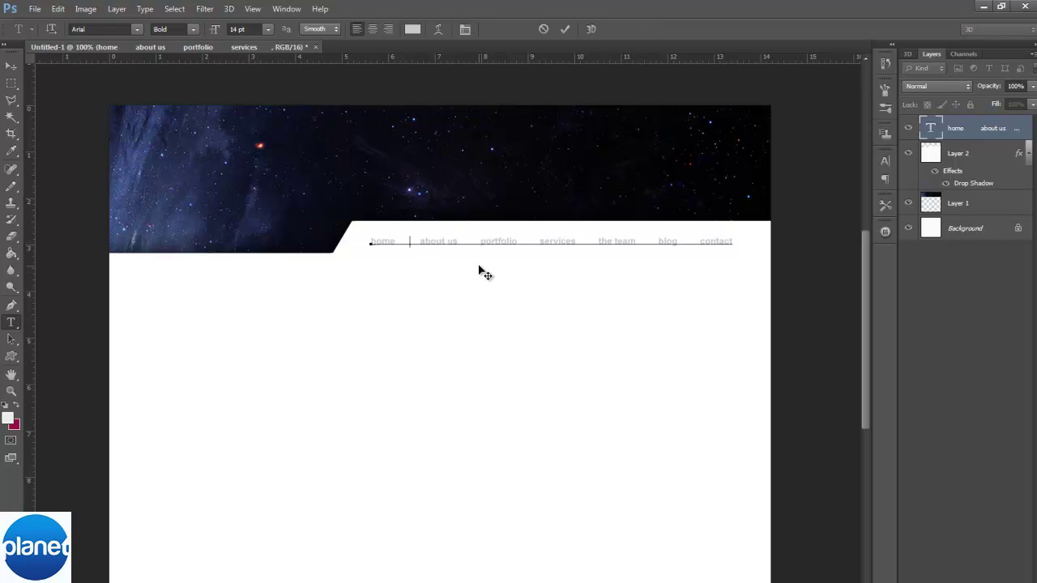
pyautogui.click(475, 241)
pyautogui.click(530, 240)
pyautogui.click(597, 241)
pyautogui.click(666, 241)
pyautogui.click(708, 241)
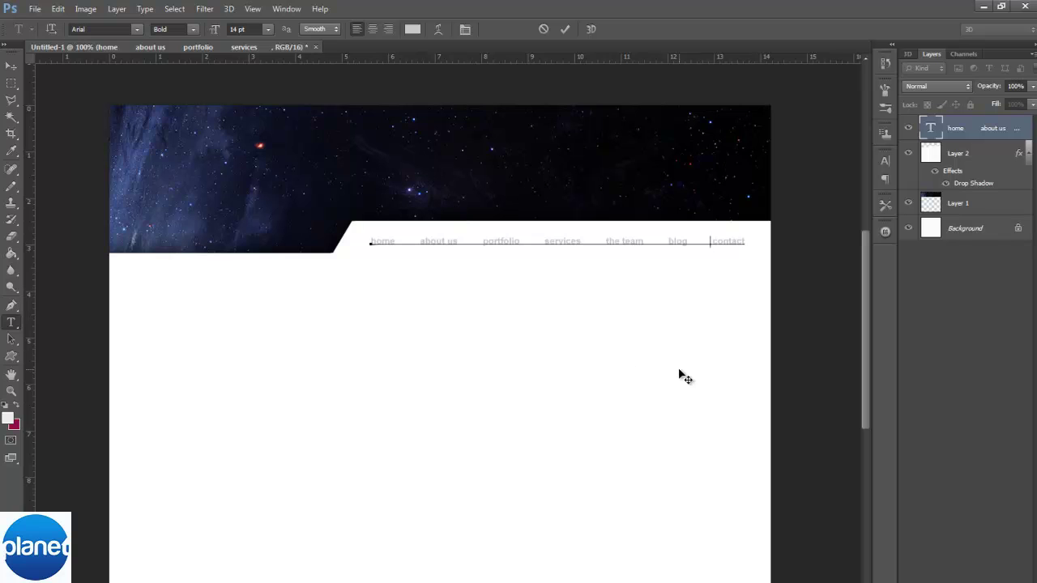
pyautogui.click(12, 65)
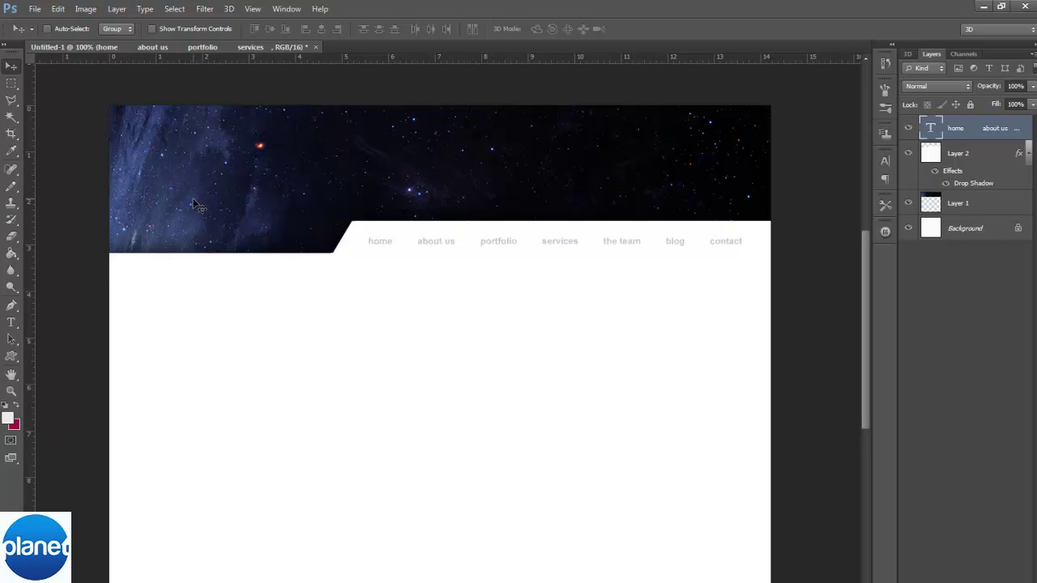
# Add GuideGuide guides with 20 px margins on every side of the canvas.
pyautogui.scroll(-1, 193, 201)
pyautogui.scroll(1, 193, 201)
pyautogui.scroll(1, 193, 201)
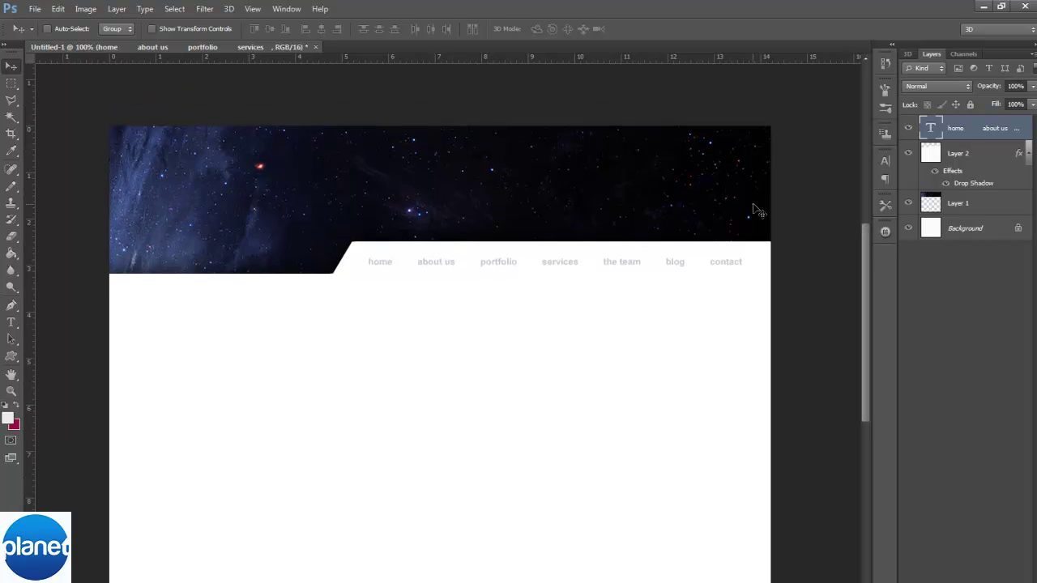
pyautogui.click(889, 234)
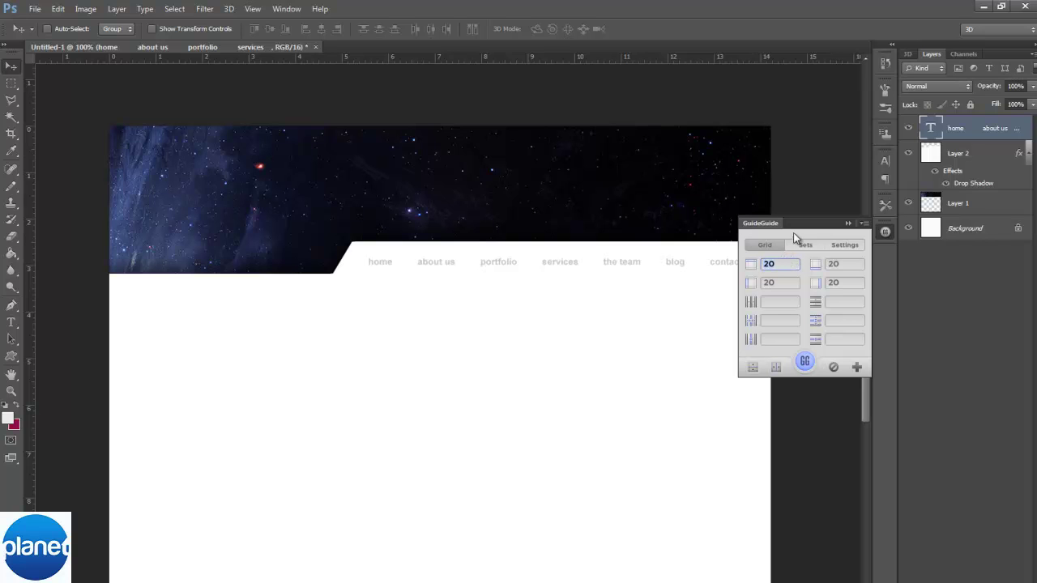
pyautogui.click(804, 366)
pyautogui.click(848, 223)
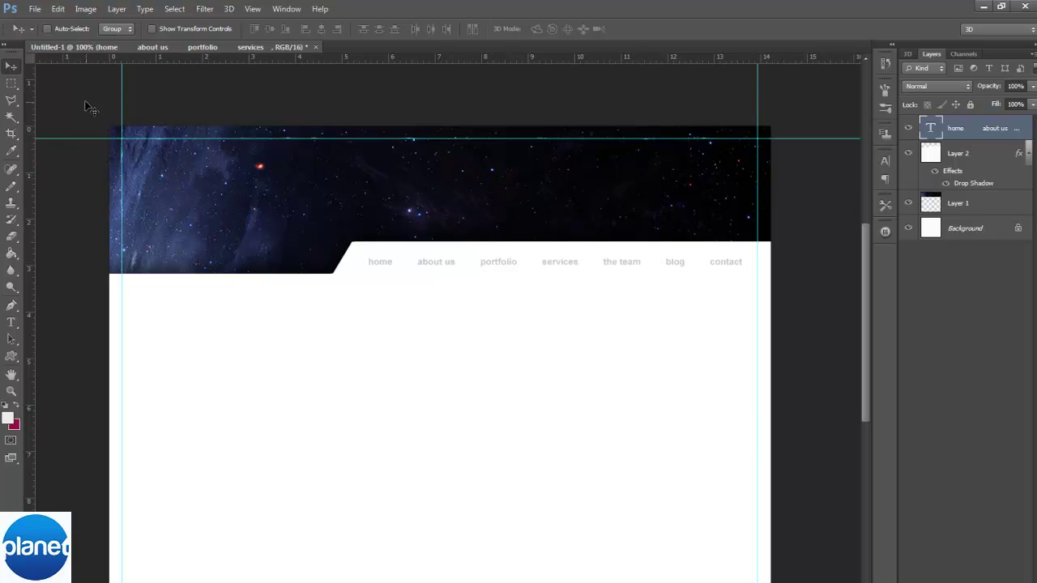
# Add a new empty layer above Layer 2.
pyautogui.click(11, 83)
pyautogui.click(976, 152)
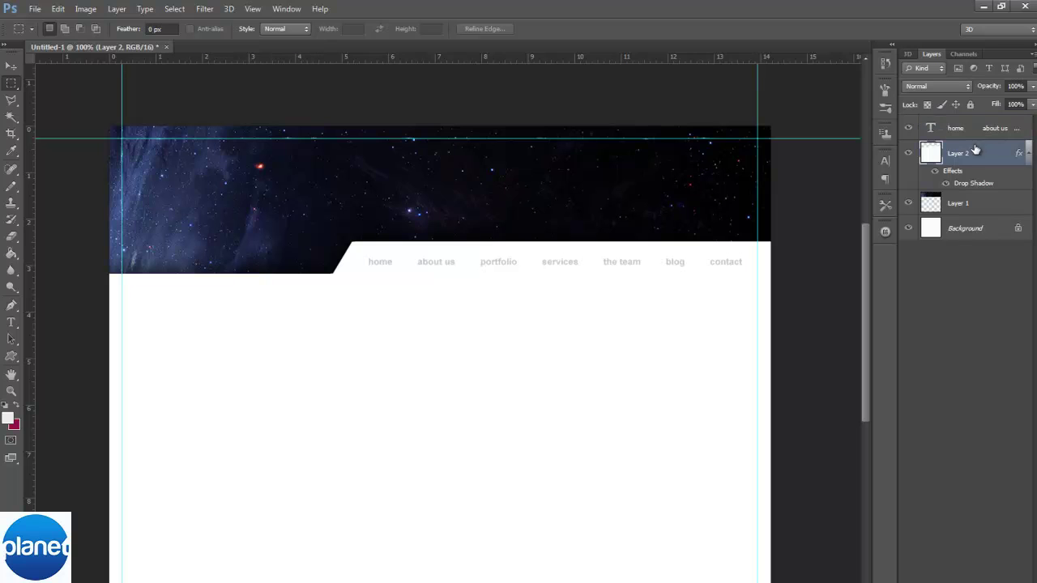
pyautogui.hotkey('ctrl', 'shift', 'alt', 'n')
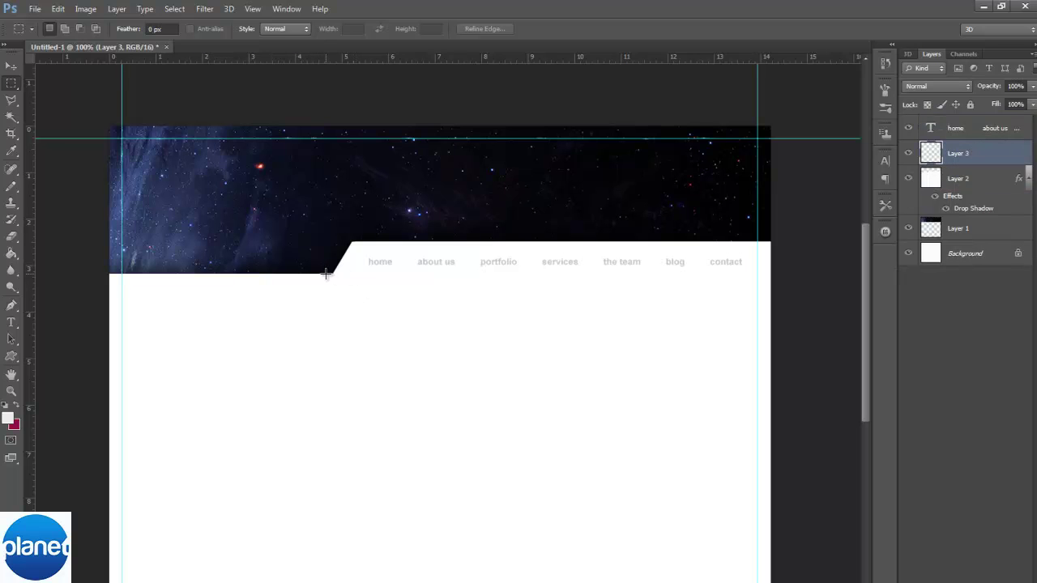
pyautogui.moveTo(326, 274); pyautogui.dragTo(451, 241)
pyautogui.hotkey('ctrl', 'd')
# Place a guide along the white bar's bottom and fit a rectangular selection around home.
pyautogui.moveTo(358, 55); pyautogui.dragTo(339, 274)
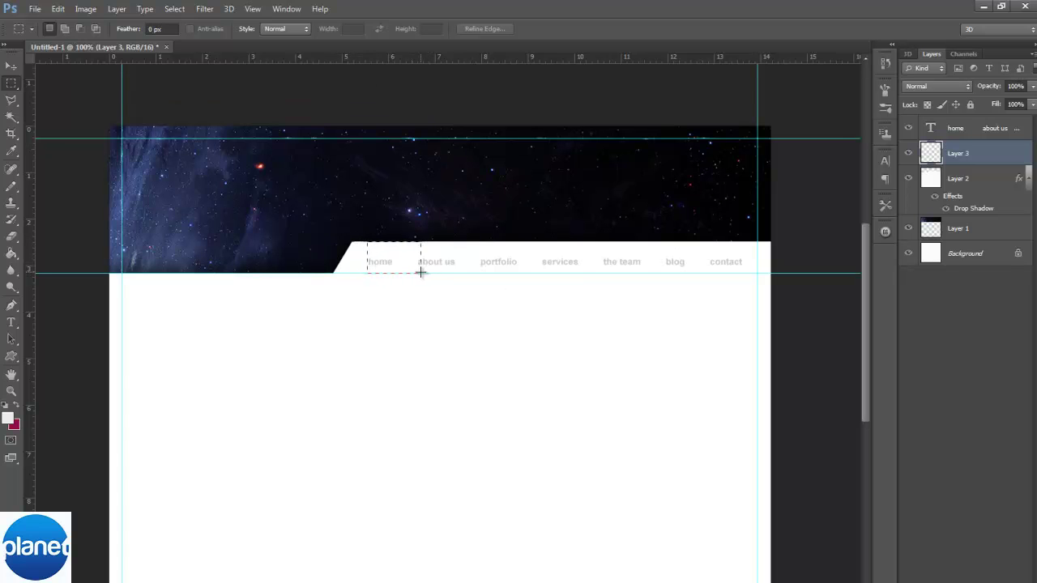
pyautogui.moveTo(415, 273); pyautogui.dragTo(365, 242)
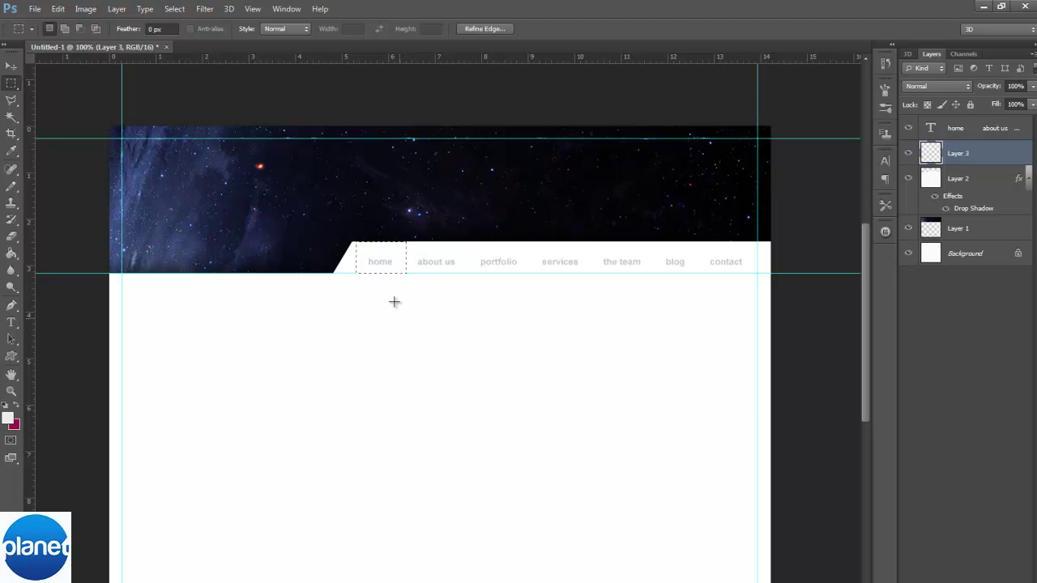
pyautogui.click(174, 8)
pyautogui.click(202, 200)
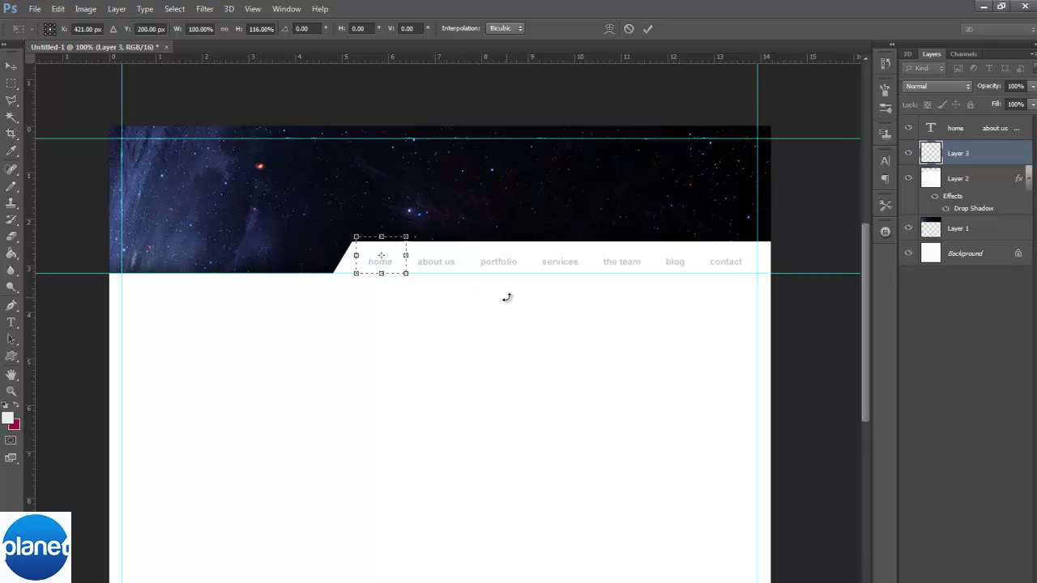
pyautogui.press('Return')
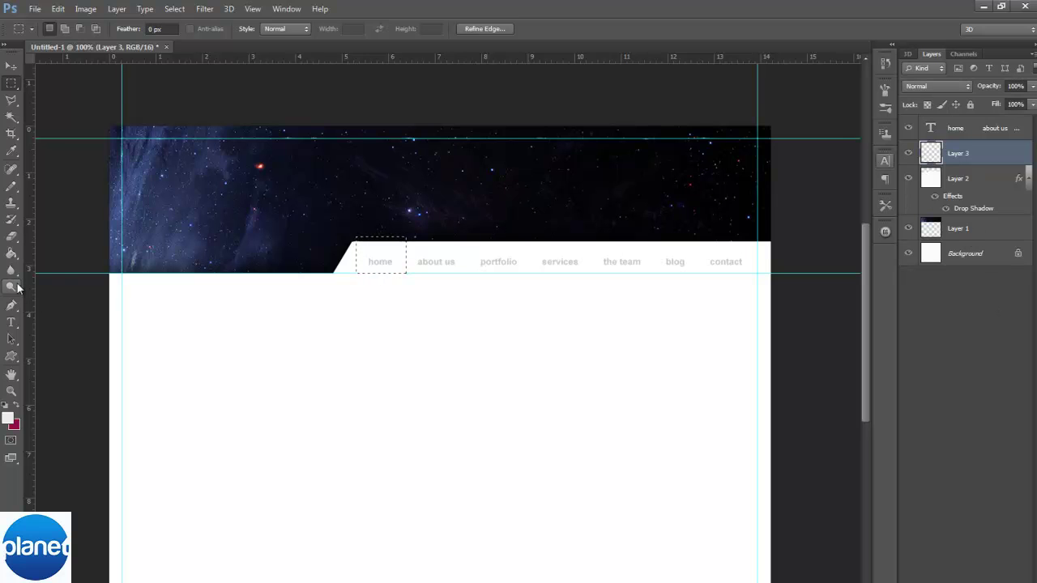
# Fill the home box selection with hot pink ff0075 and deselect.
pyautogui.press('i')
pyautogui.click(18, 406)
pyautogui.click(8, 418)
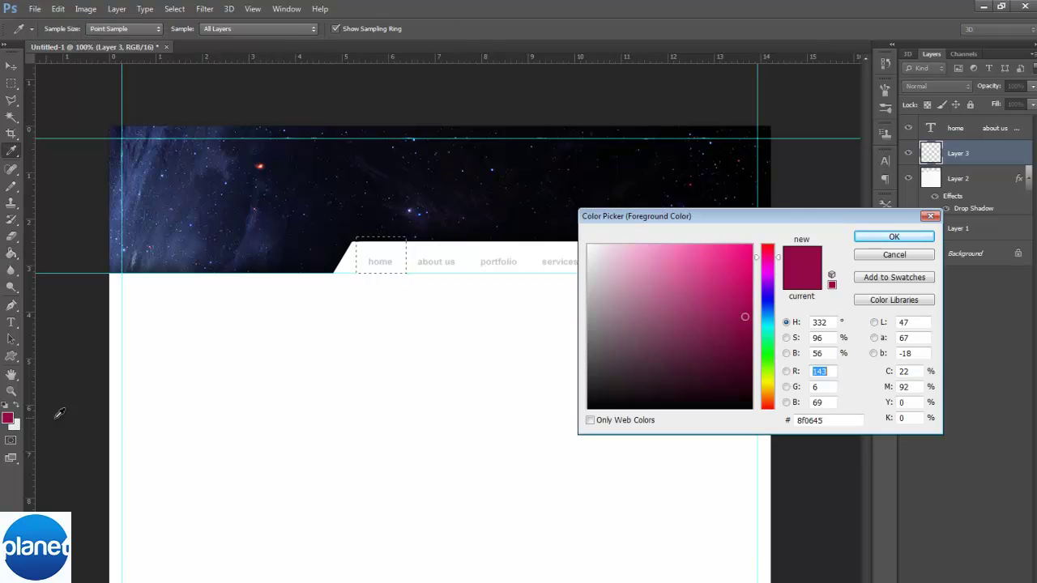
pyautogui.moveTo(746, 261)
pyautogui.mouseDown()
pyautogui.moveTo(775, 239)
pyautogui.moveTo(779, 260)
pyautogui.mouseUp()
pyautogui.click(894, 236)
pyautogui.press('g')
pyautogui.click(516, 296)
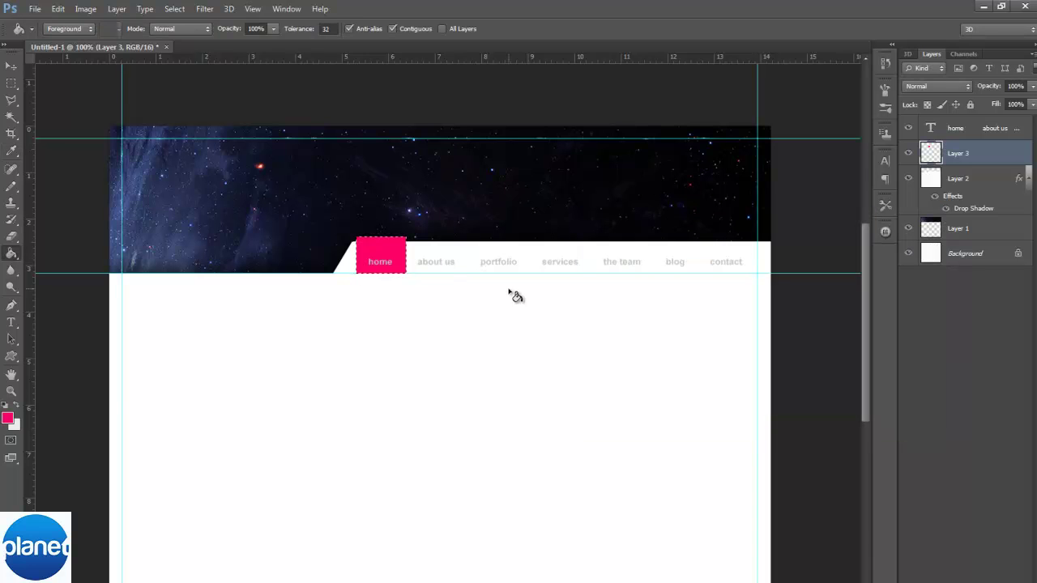
pyautogui.hotkey('ctrl', 'd')
# Add an Overlay-mode Gradient Overlay at about 41% opacity to Layer 3.
pyautogui.doubleClick(1001, 162)
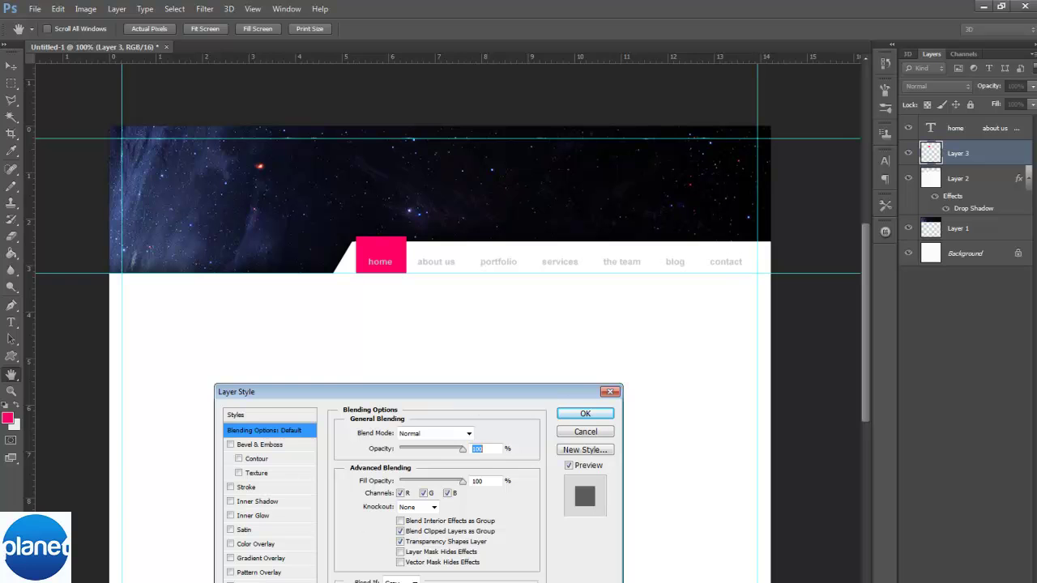
pyautogui.click(230, 558)
pyautogui.click(261, 558)
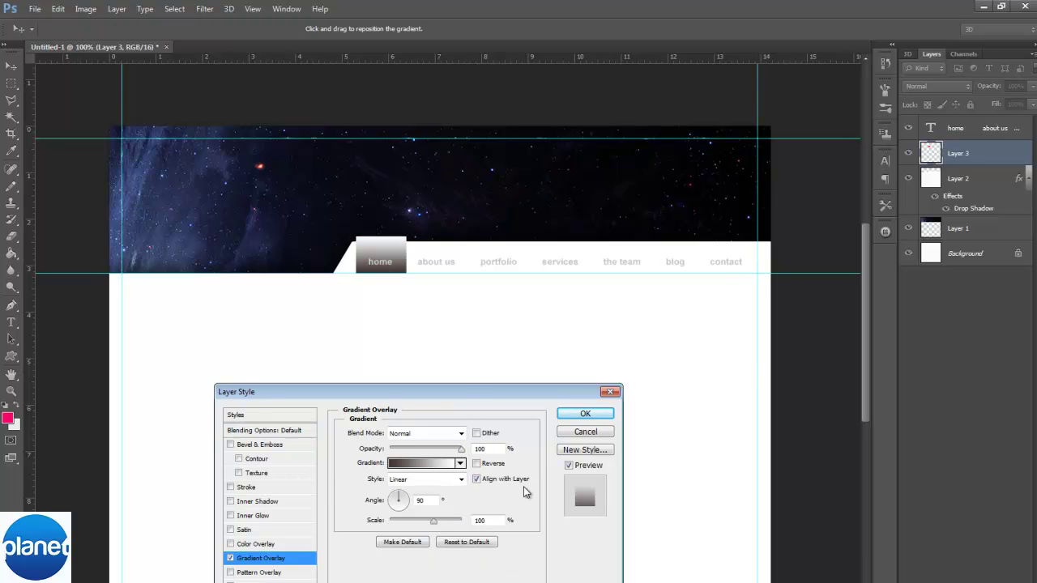
pyautogui.click(437, 434)
pyautogui.click(429, 264)
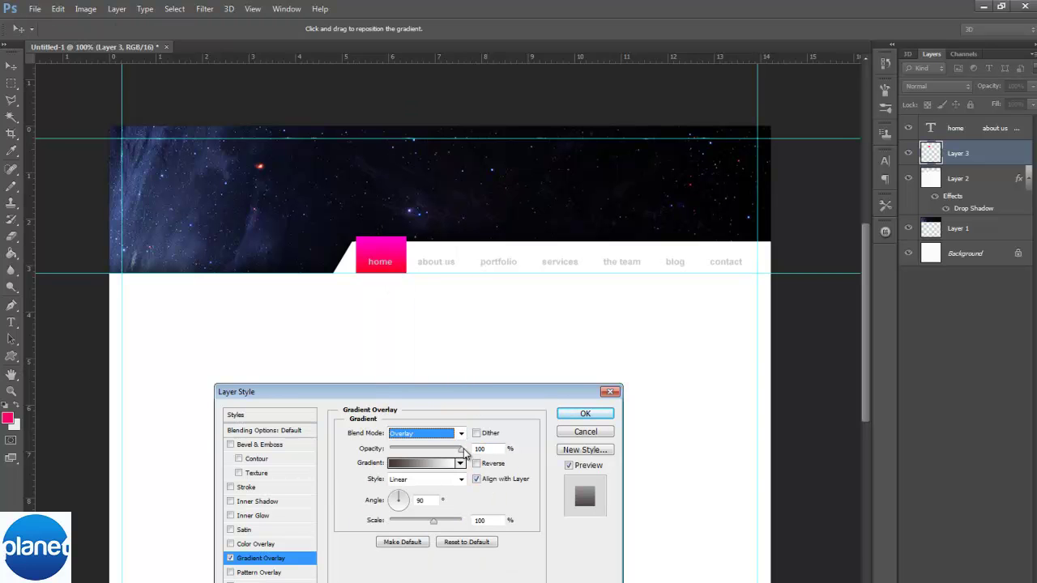
pyautogui.moveTo(462, 451); pyautogui.dragTo(421, 459)
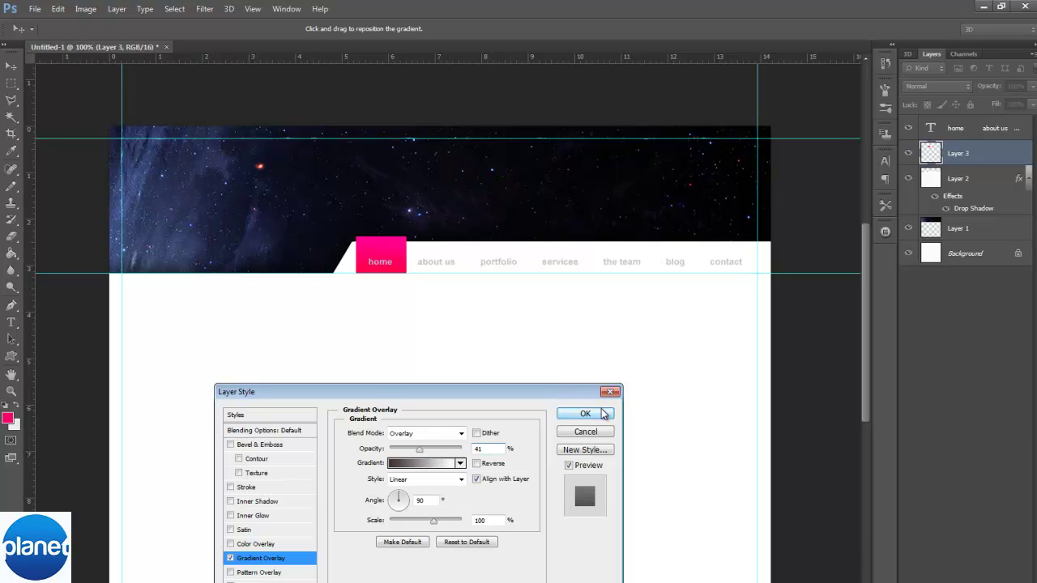
pyautogui.click(603, 414)
# Turn the home label white.
pyautogui.click(11, 321)
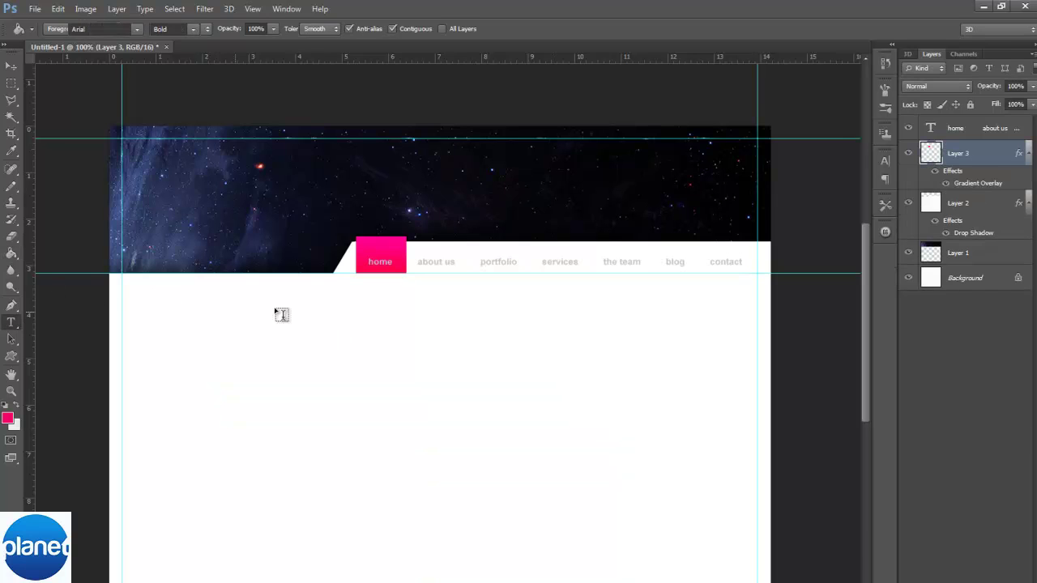
pyautogui.doubleClick(390, 262)
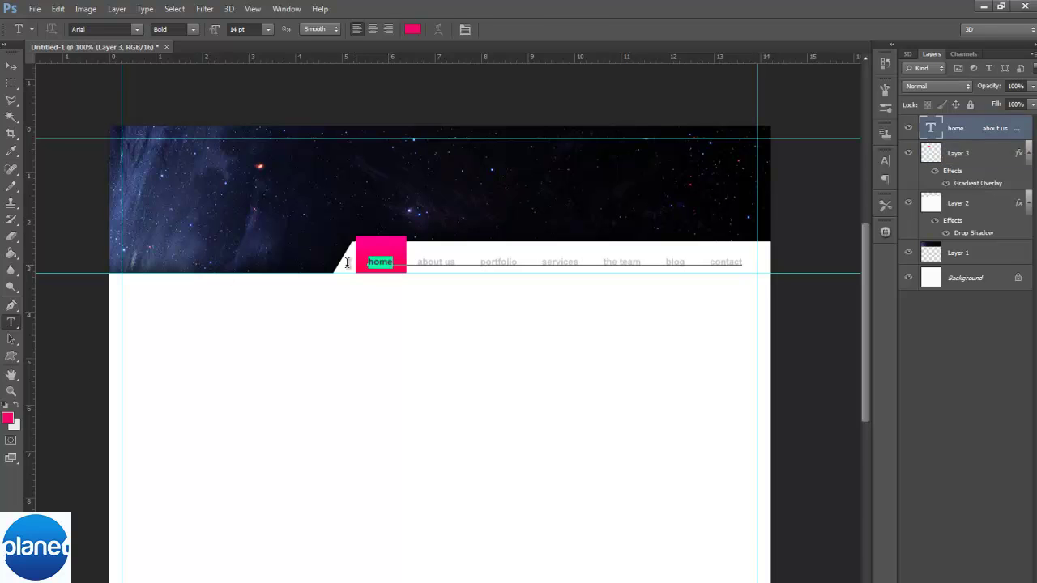
pyautogui.click(18, 406)
pyautogui.click(494, 370)
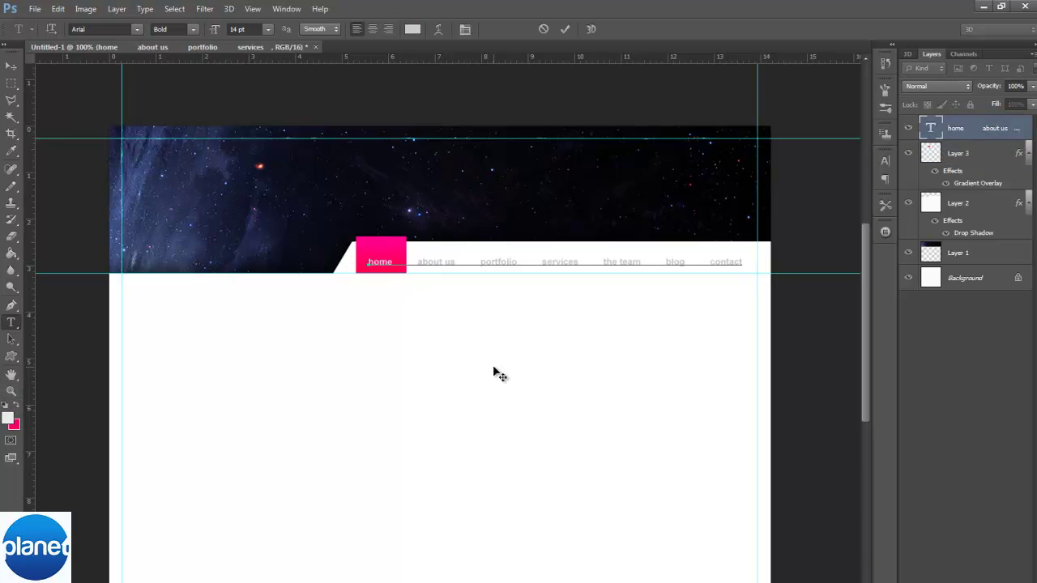
pyautogui.click(12, 65)
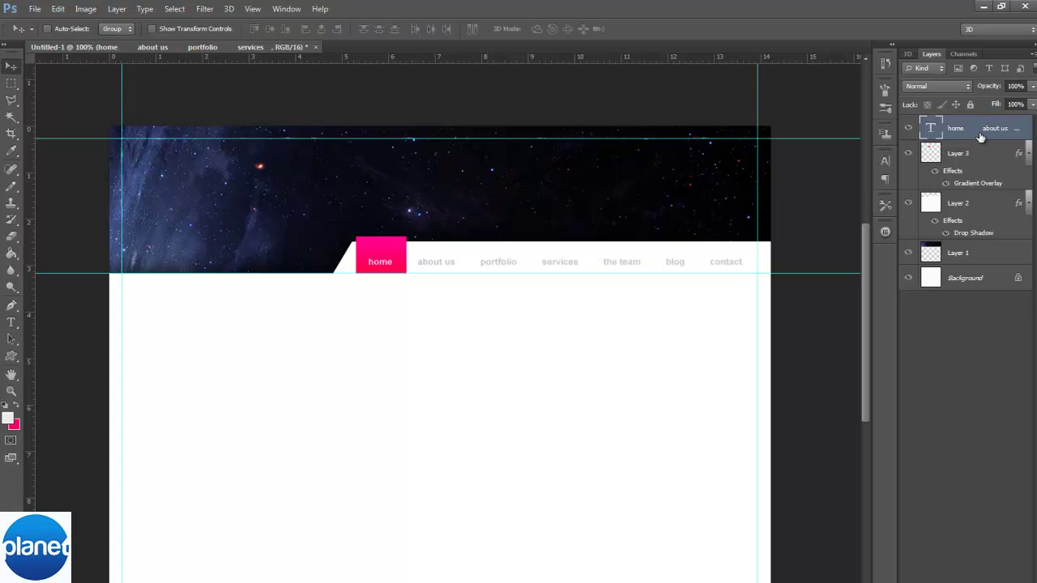
# Duplicate the nav text layer and give the lower copy a black Color Overlay.
pyautogui.hotkey('ctrl', 'j')
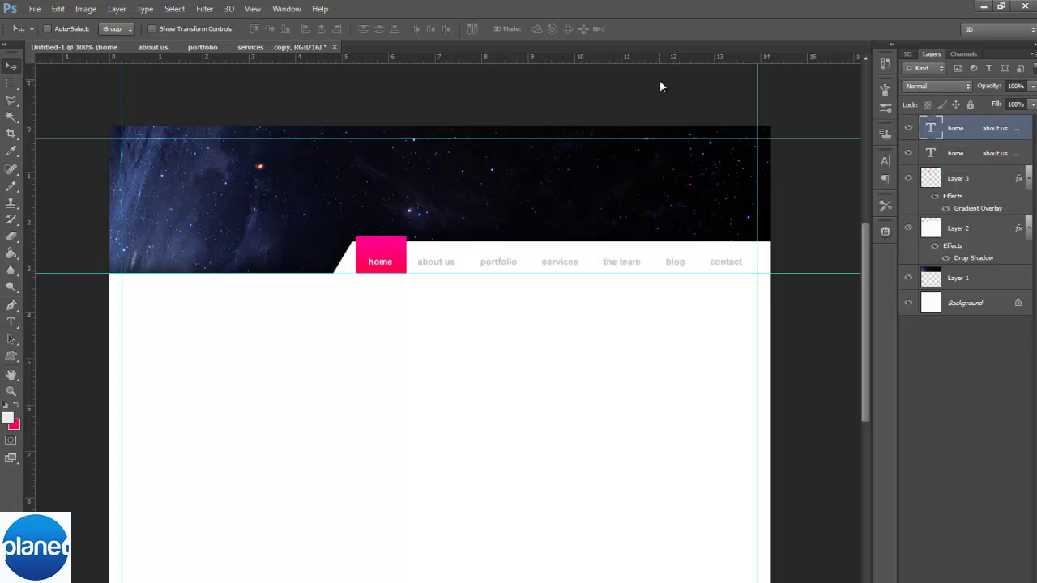
pyautogui.click(974, 160)
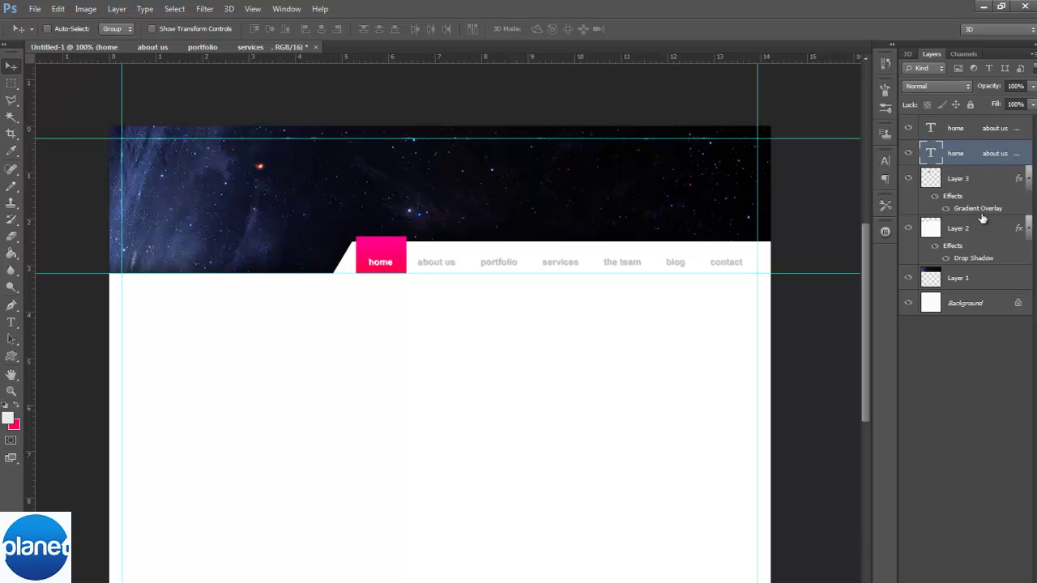
pyautogui.doubleClick(979, 166)
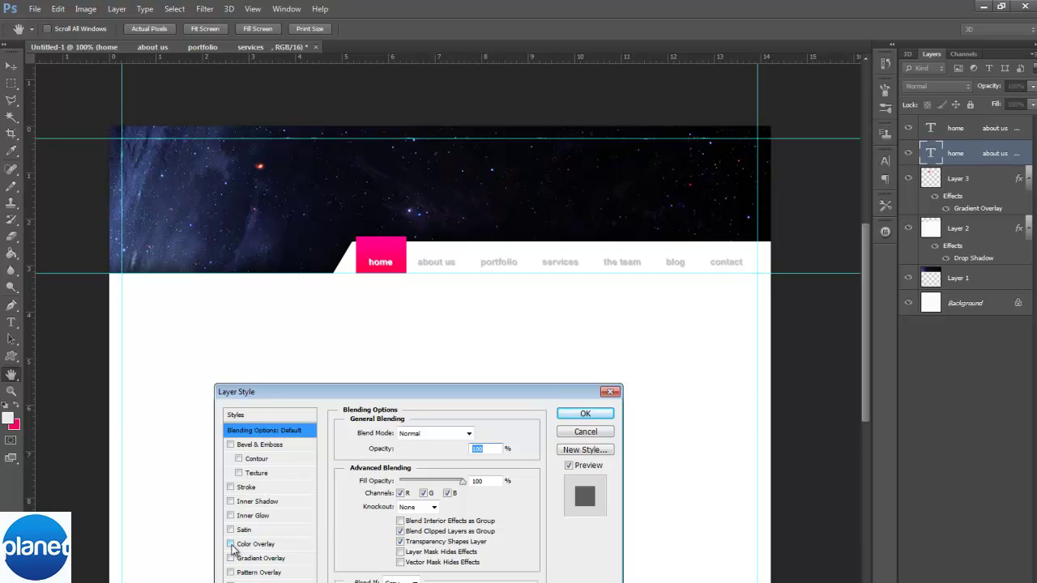
pyautogui.click(230, 543)
pyautogui.click(257, 544)
pyautogui.click(481, 433)
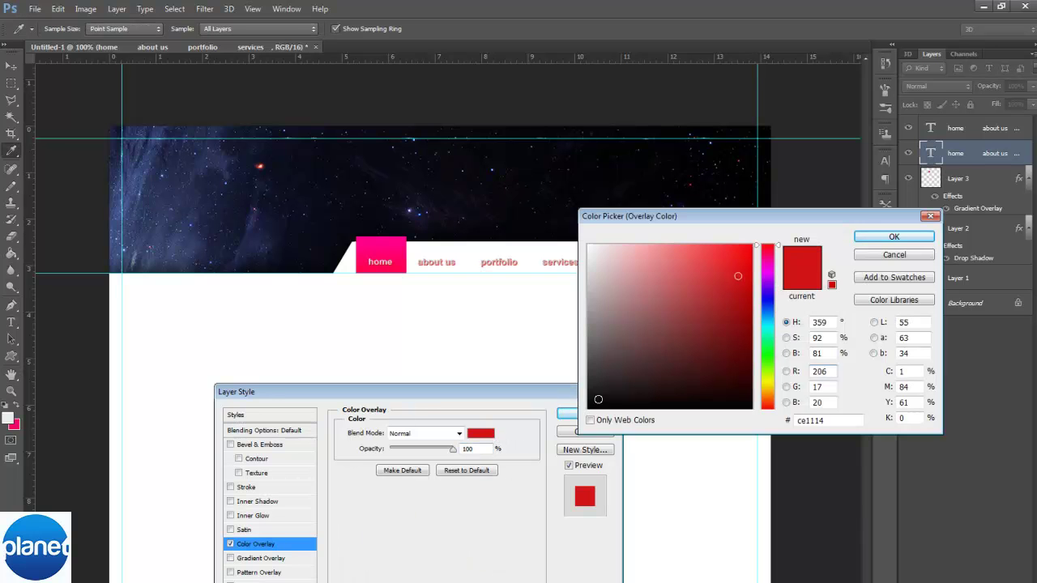
pyautogui.click(589, 407)
pyautogui.click(909, 239)
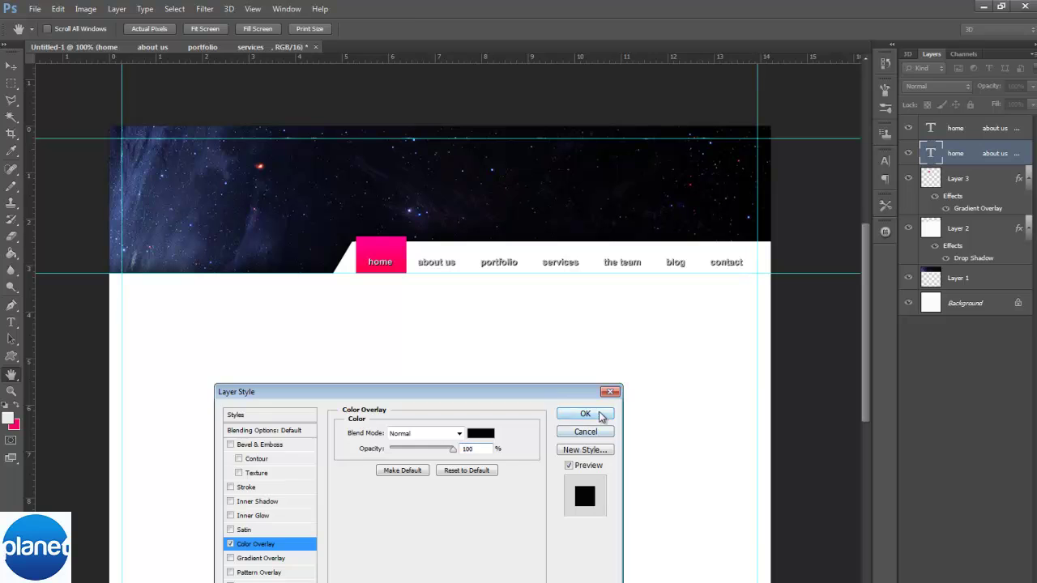
pyautogui.click(597, 416)
# Trim the black copy down to just the word home.
pyautogui.click(908, 128)
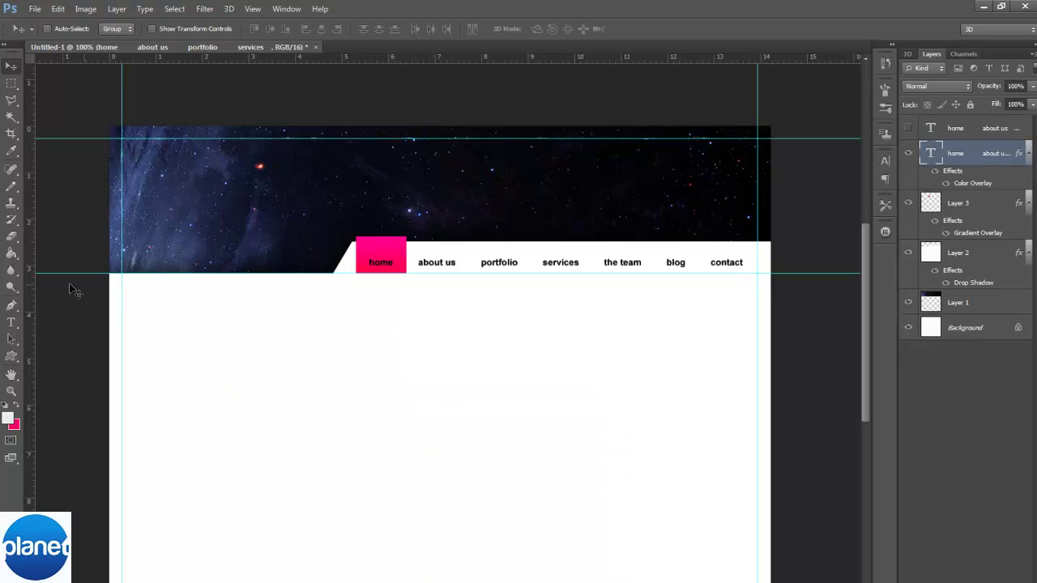
pyautogui.click(11, 322)
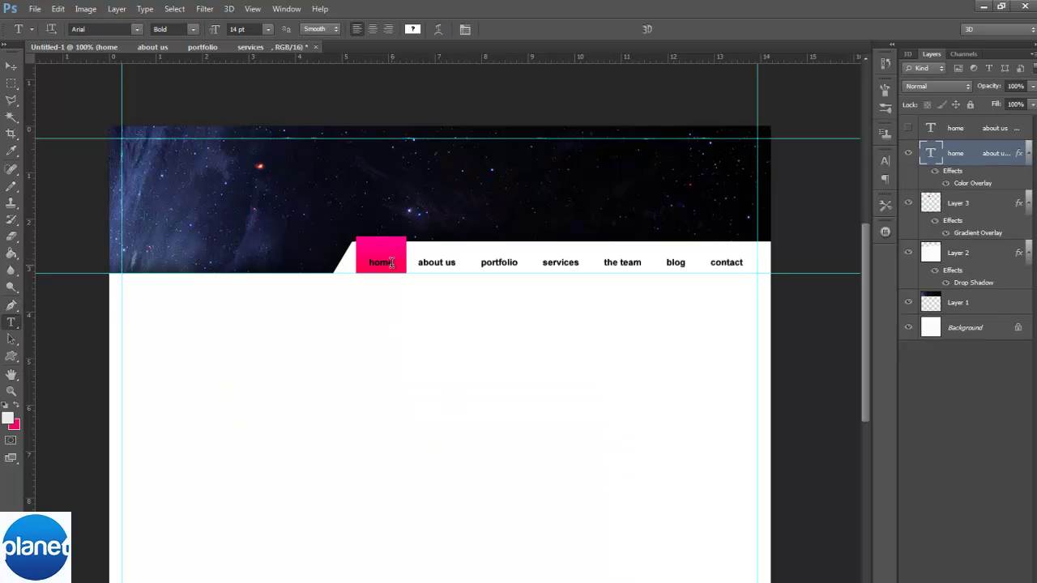
pyautogui.moveTo(394, 262); pyautogui.dragTo(826, 276)
pyautogui.press('BackSpace')
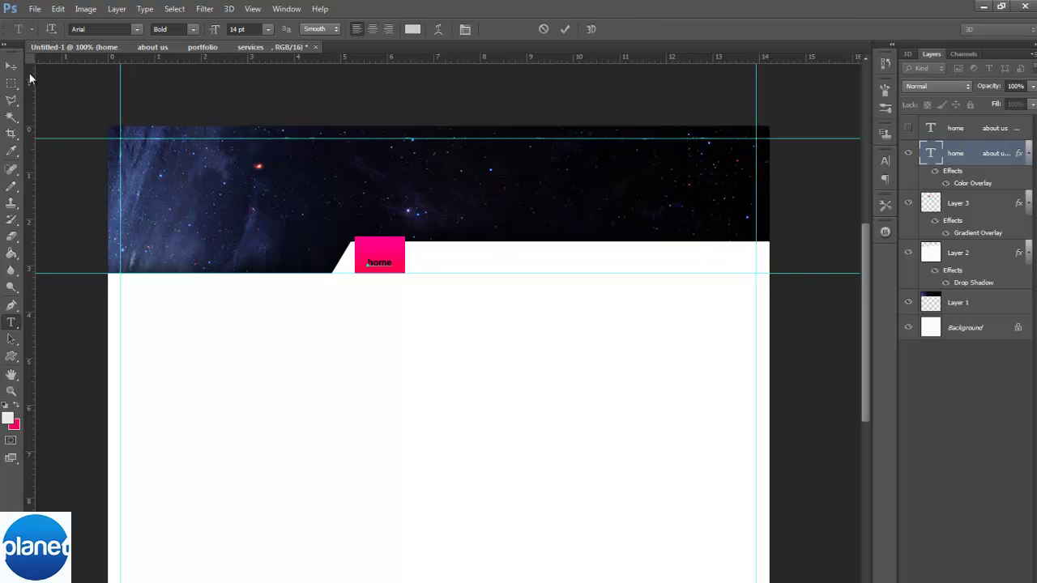
pyautogui.click(11, 67)
# Set the black home copy to 27% opacity and add a new empty layer above Layer 3.
pyautogui.click(908, 128)
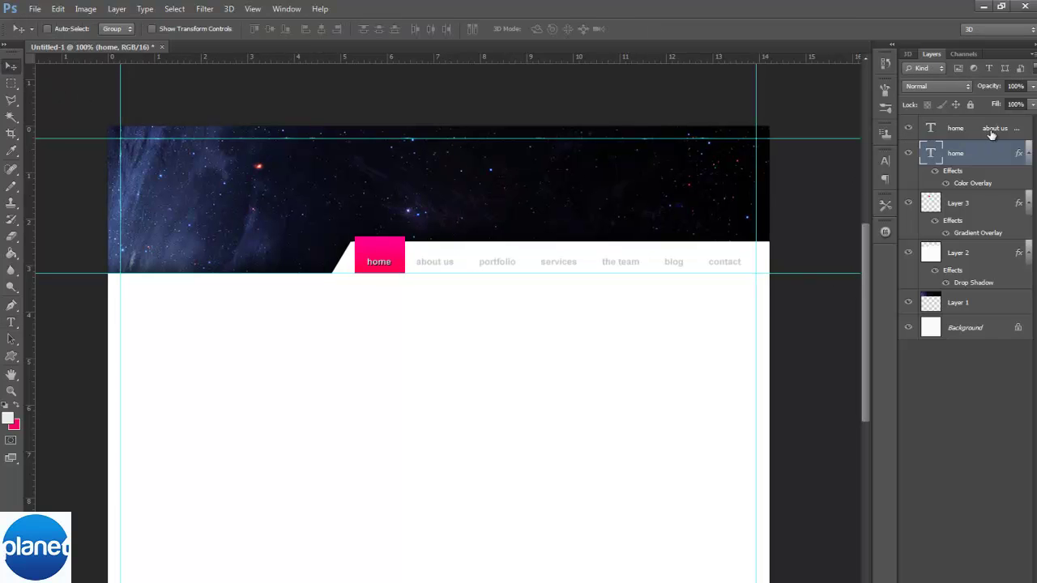
pyautogui.click(985, 130)
pyautogui.click(978, 151)
pyautogui.click(1032, 86)
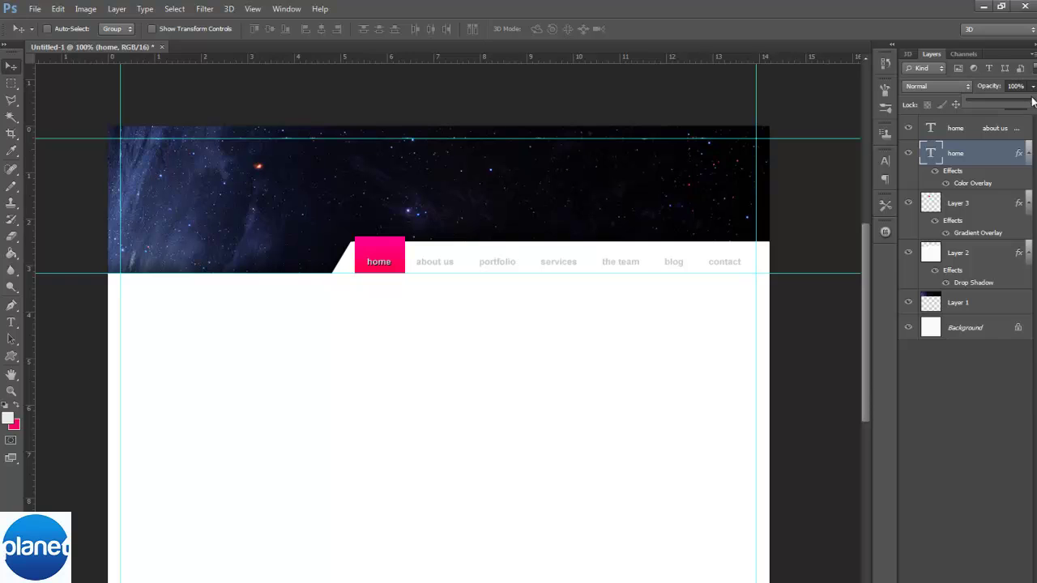
pyautogui.moveTo(1027, 104); pyautogui.dragTo(1010, 108)
pyautogui.press('Return')
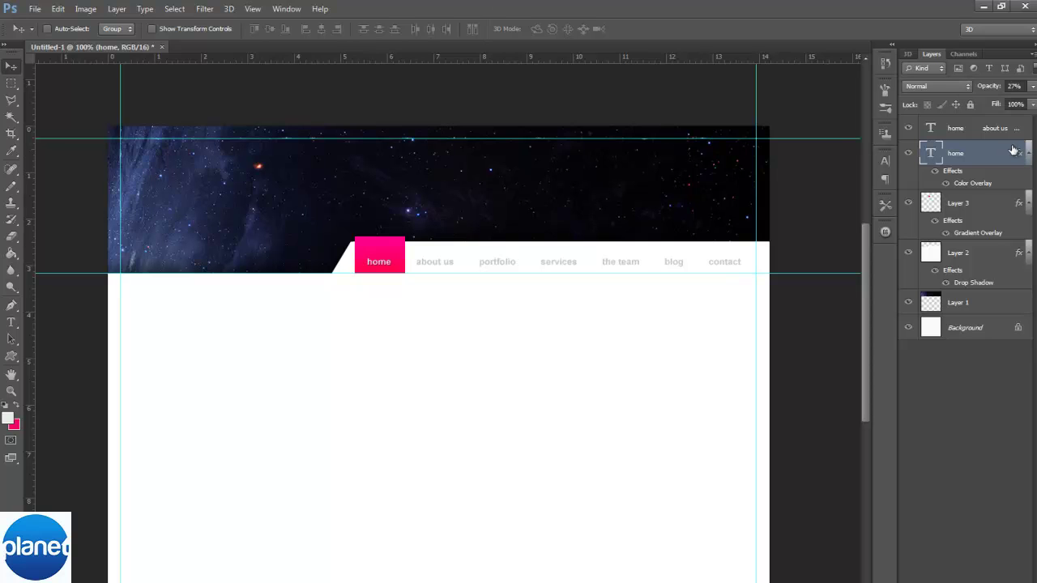
pyautogui.click(968, 204)
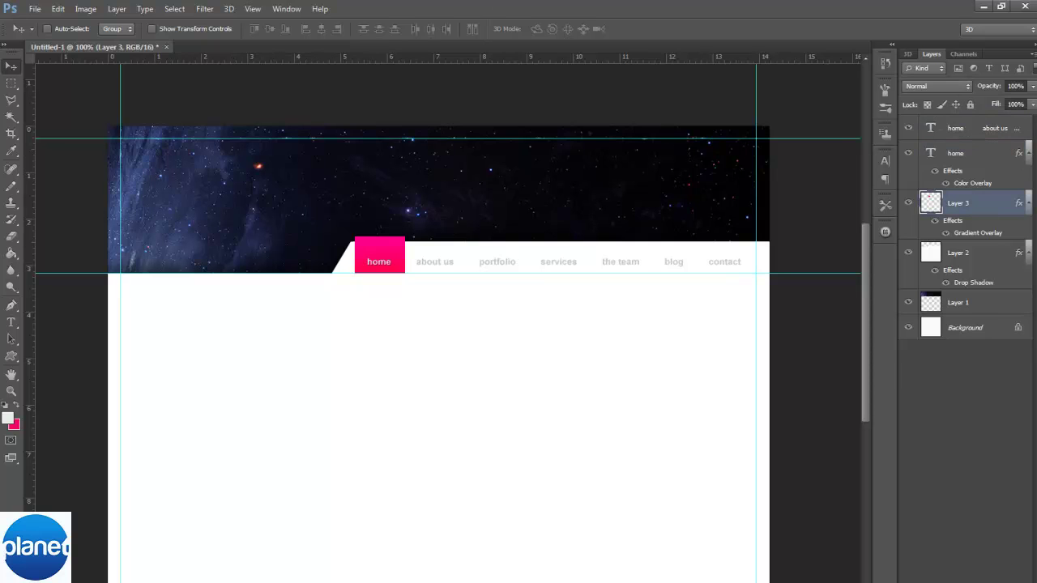
pyautogui.hotkey('ctrl', 'shift', 'alt', 'n')
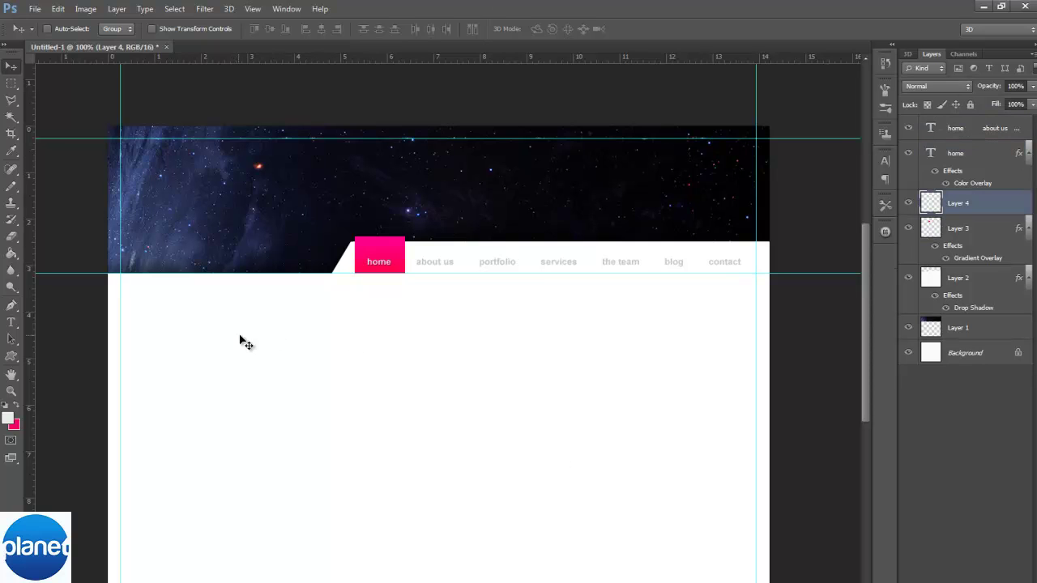
# Draw a triangle path at the pink tab's top-left corner and convert it to a selection.
pyautogui.click(12, 391)
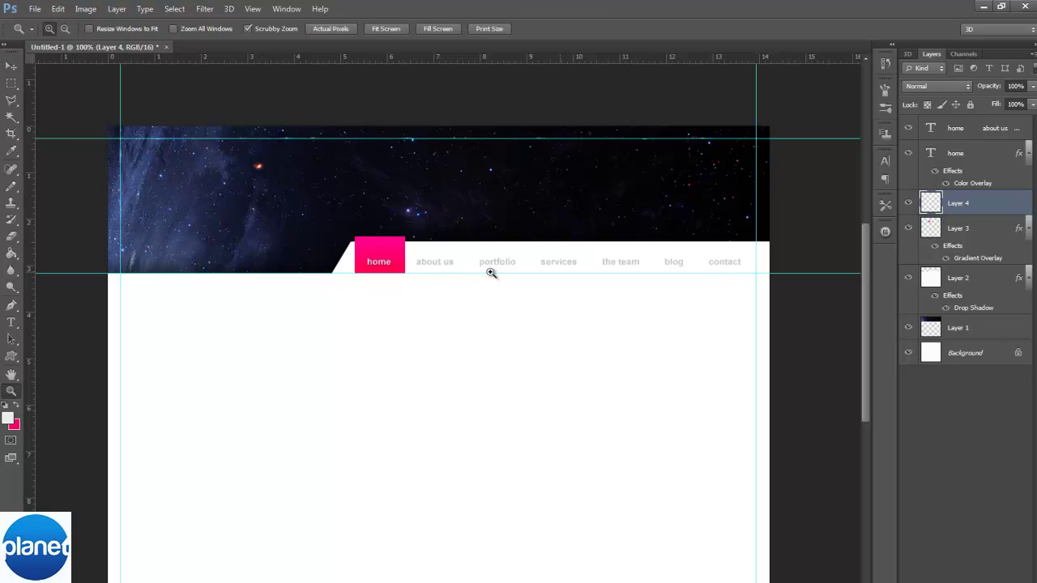
pyautogui.click(360, 243)
pyautogui.click(359, 243)
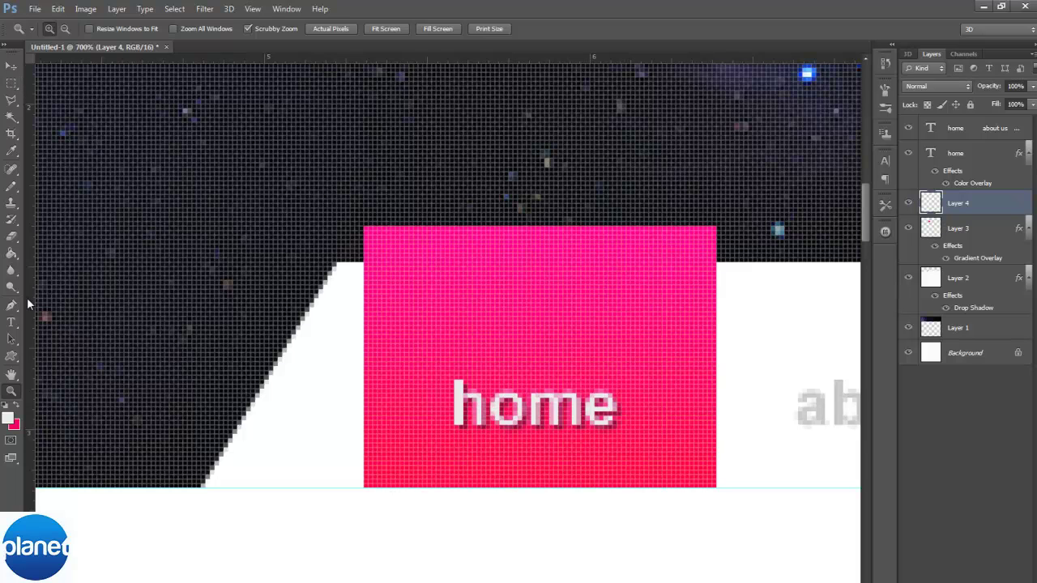
pyautogui.click(11, 305)
pyautogui.click(363, 227)
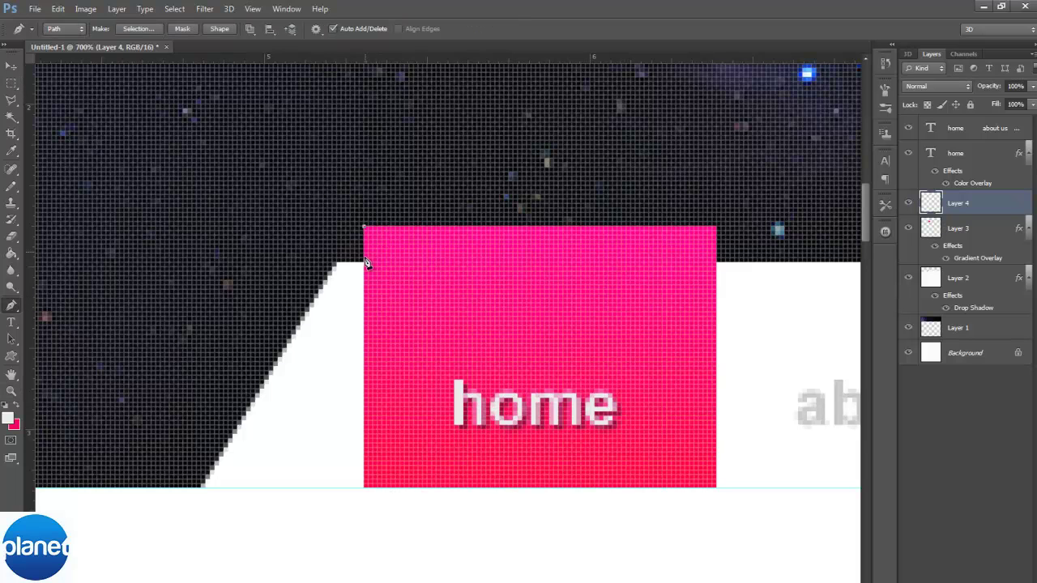
pyautogui.click(332, 263)
pyautogui.click(364, 263)
pyautogui.click(364, 228)
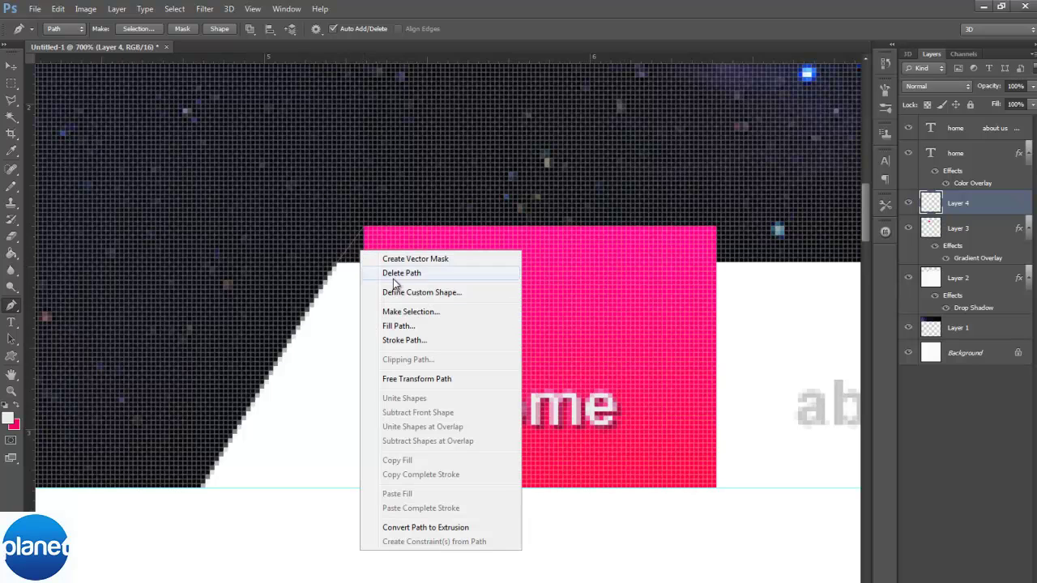
pyautogui.rightClick(360, 250)
pyautogui.click(419, 313)
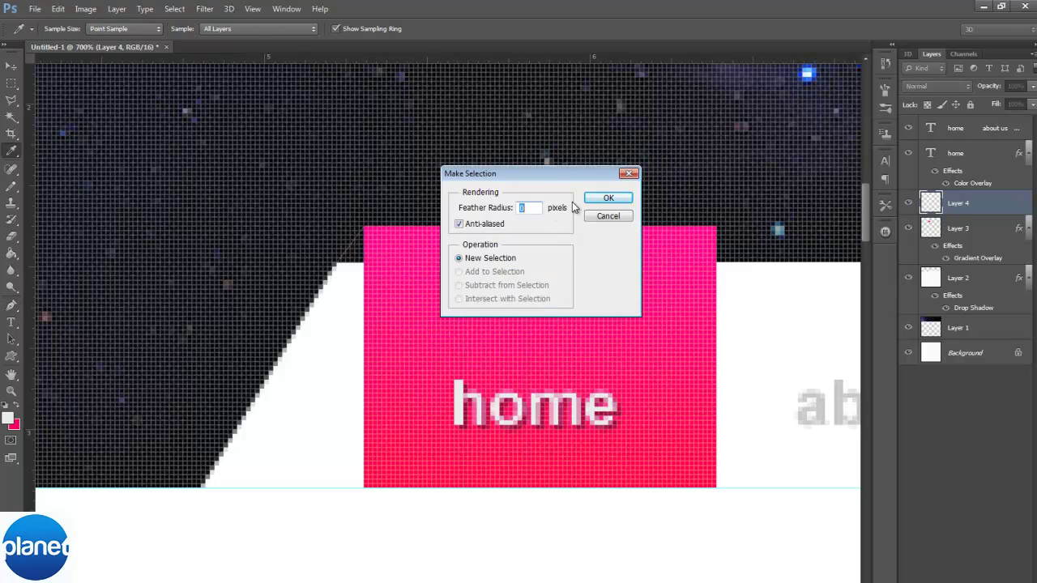
pyautogui.click(600, 198)
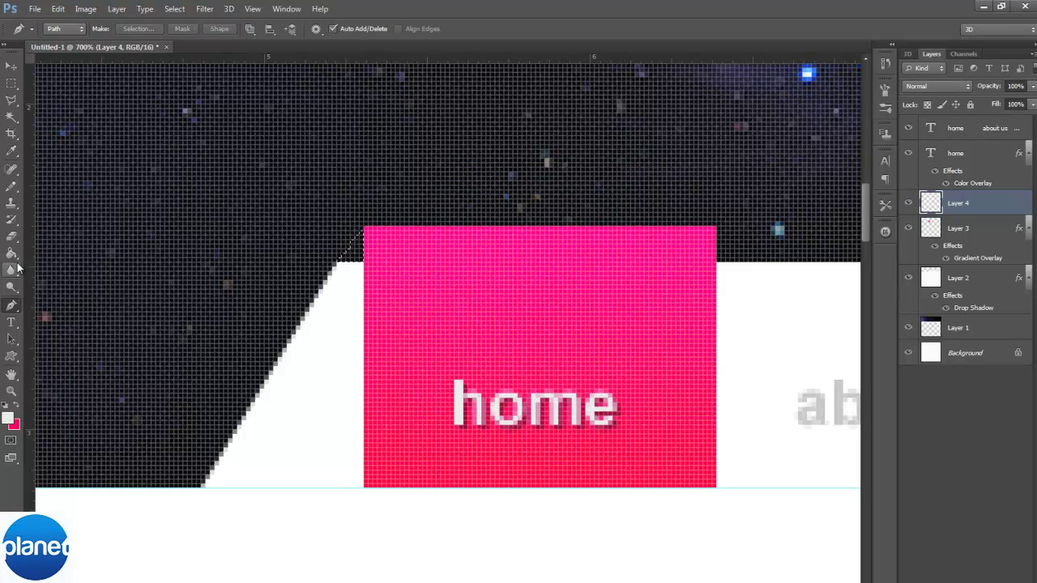
# Fill the triangle with a darker shade of the tab's pink.
pyautogui.press('g')
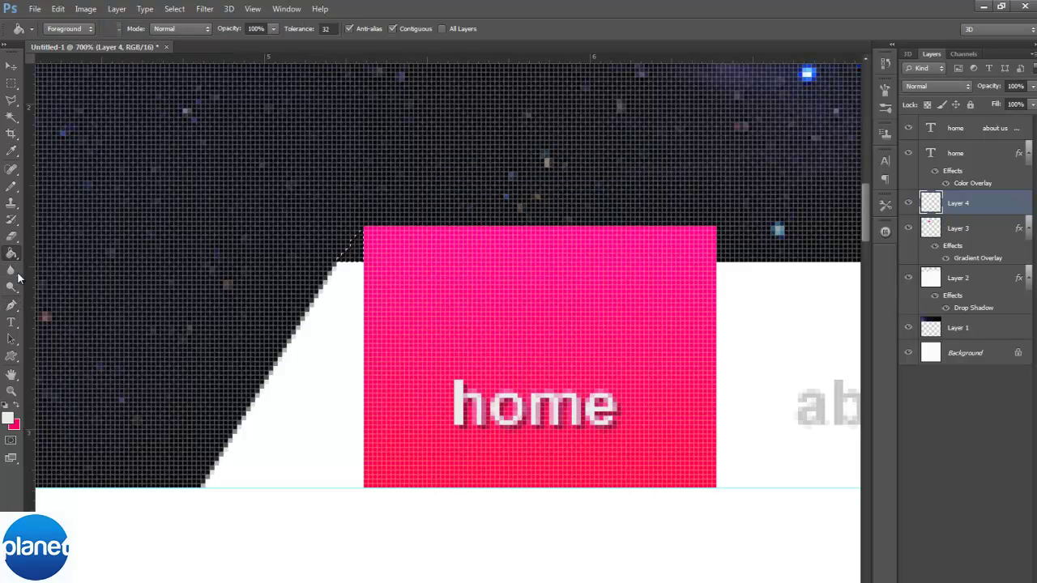
pyautogui.click(8, 418)
pyautogui.click(371, 240)
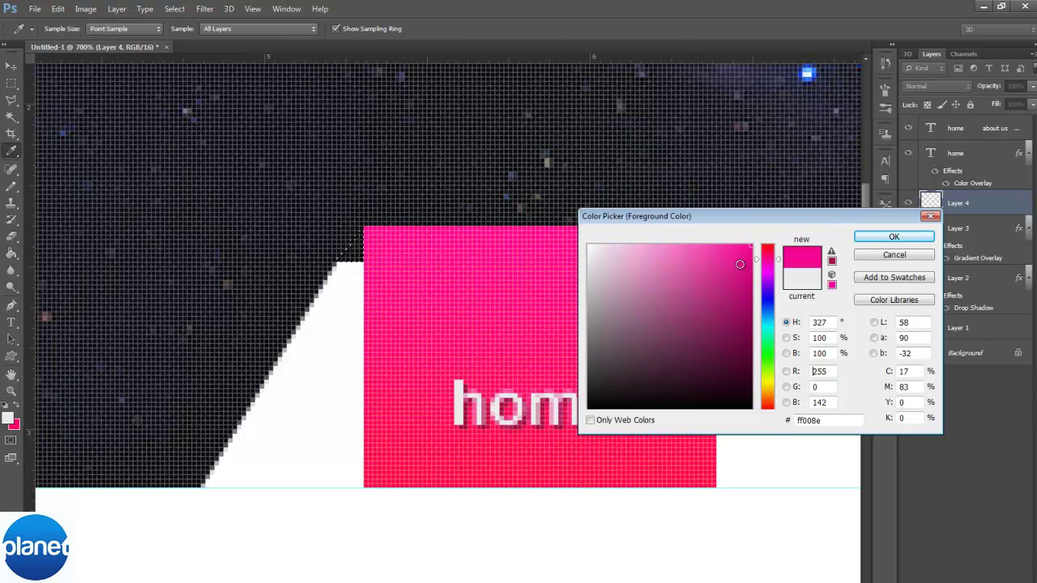
pyautogui.moveTo(741, 268); pyautogui.dragTo(750, 295)
pyautogui.click(887, 240)
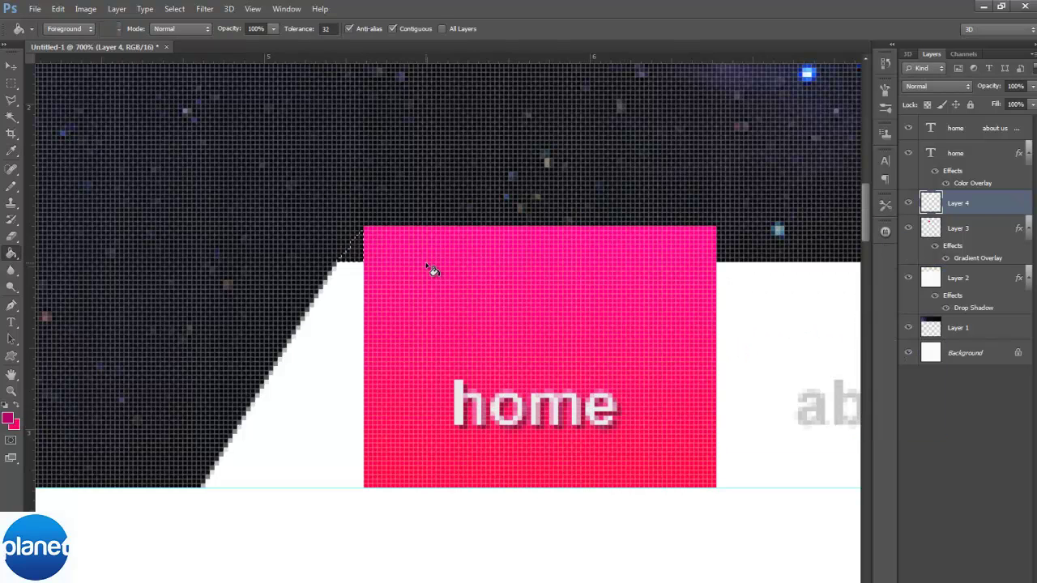
pyautogui.click(352, 248)
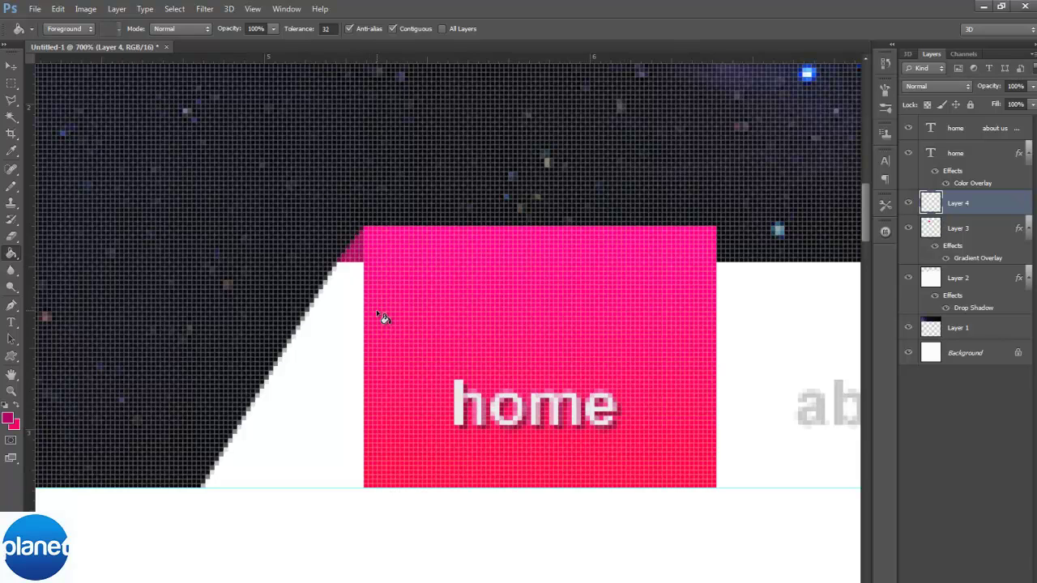
# Move Layer 4 below Layer 3 and zoom back out to the full header.
pyautogui.click(18, 68)
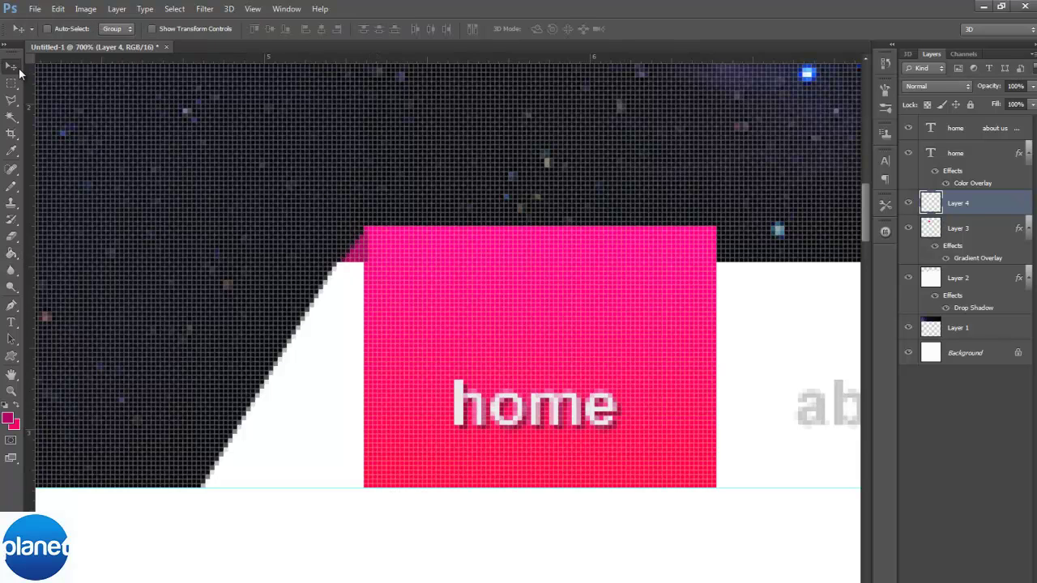
pyautogui.moveTo(971, 207); pyautogui.dragTo(972, 252)
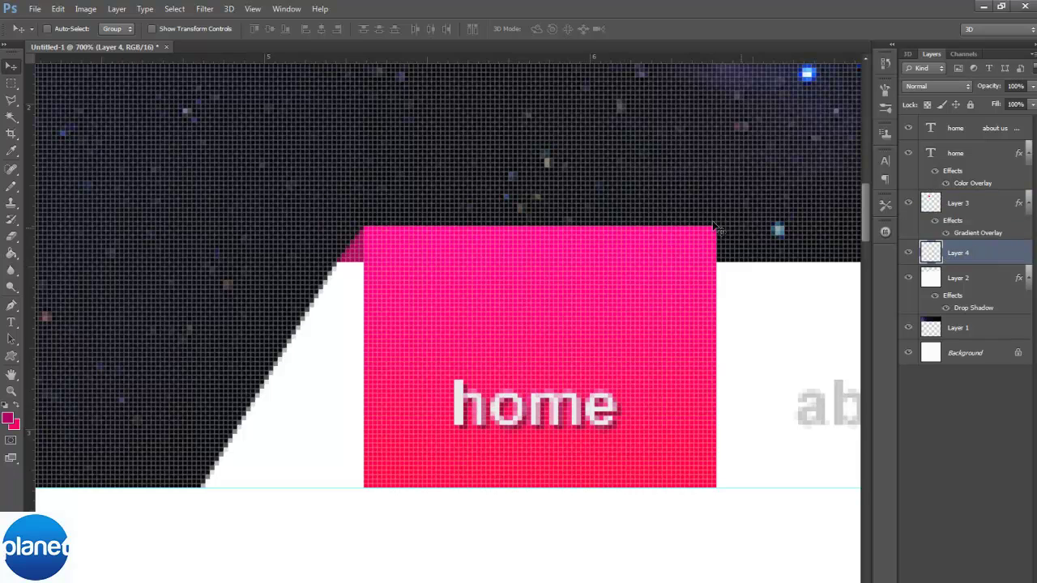
pyautogui.hotkey('ctrl', '1')
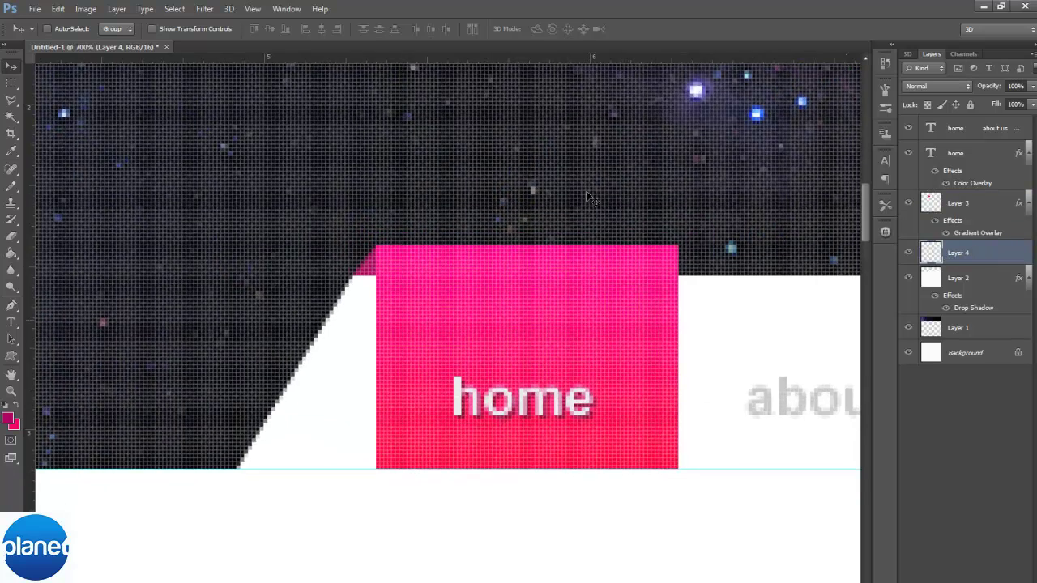
pyautogui.hotkey('ctrl', '+')
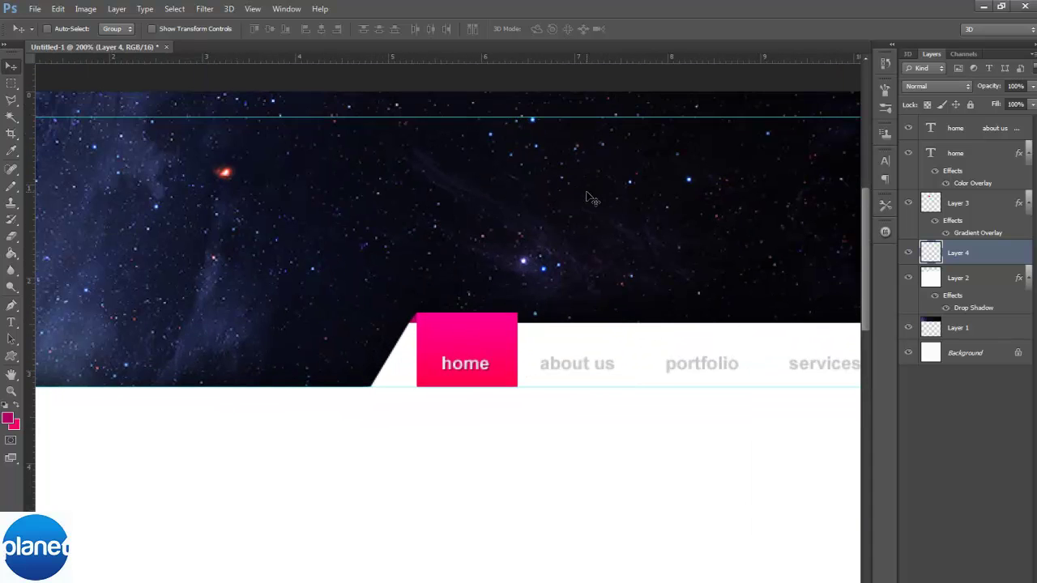
pyautogui.hotkey('ctrl', '-')
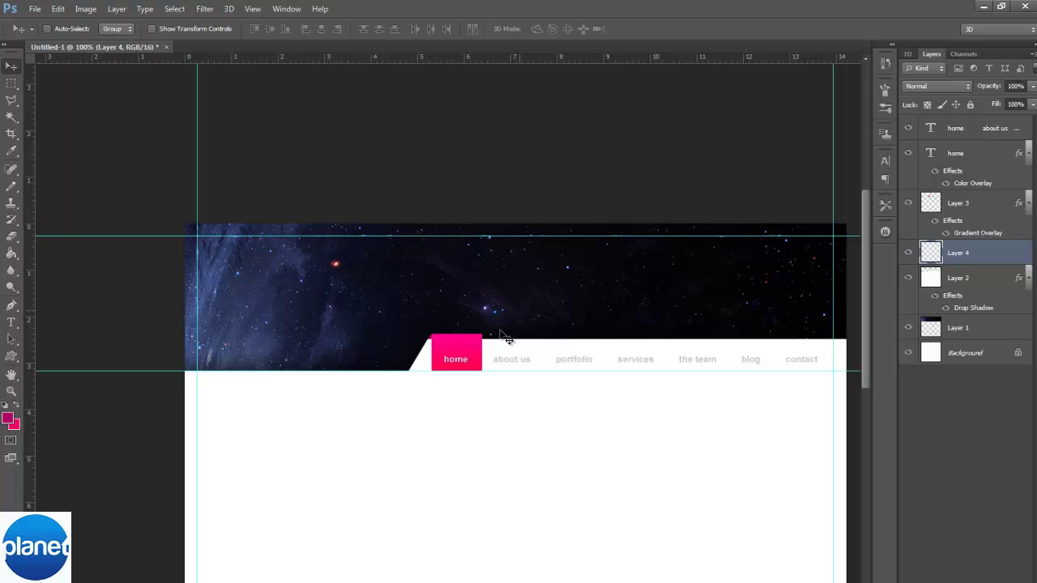
# Zoom in on the pink home button and select its box, home text and nav text layers.
pyautogui.click(11, 391)
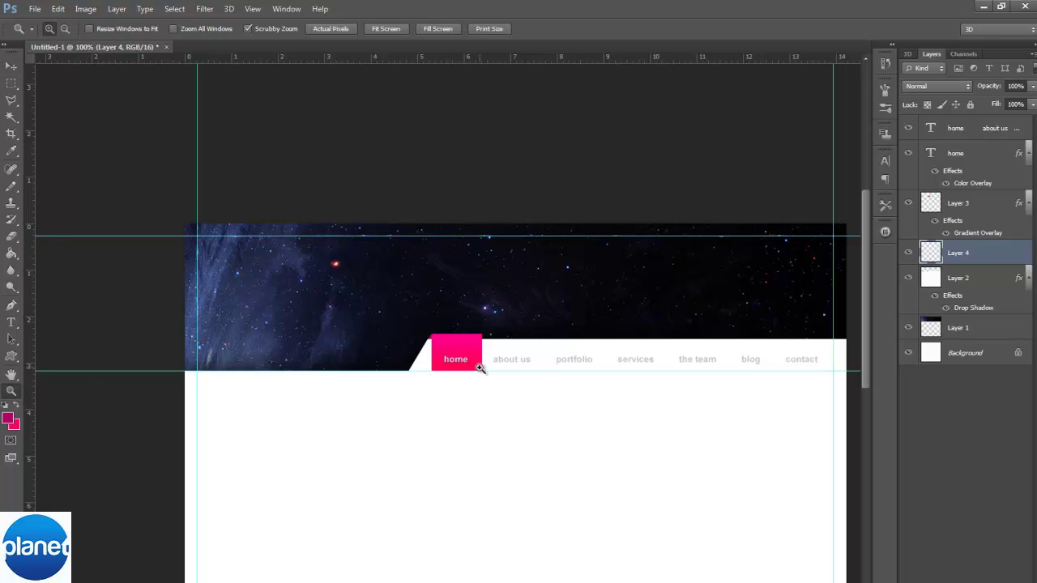
pyautogui.moveTo(476, 364); pyautogui.dragTo(423, 337)
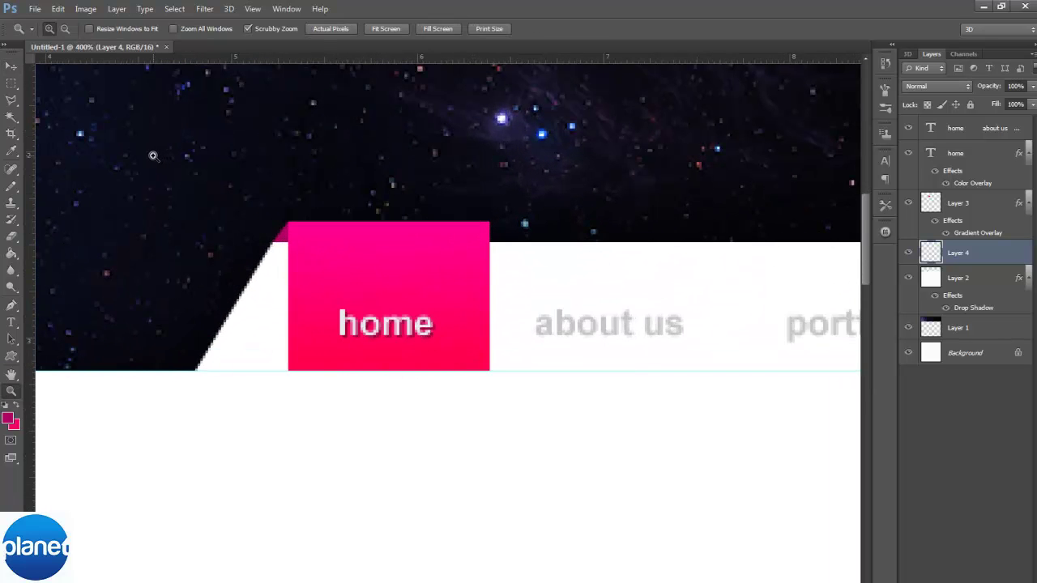
pyautogui.click(12, 65)
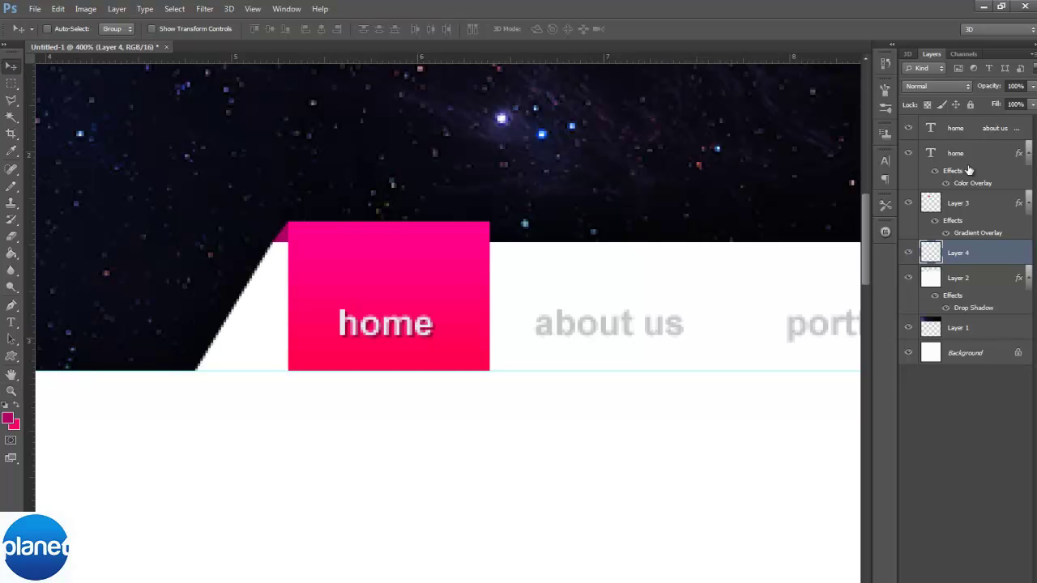
pyautogui.click(986, 201)
pyautogui.keyDown('shift'); pyautogui.click(988, 154); pyautogui.keyUp('shift')
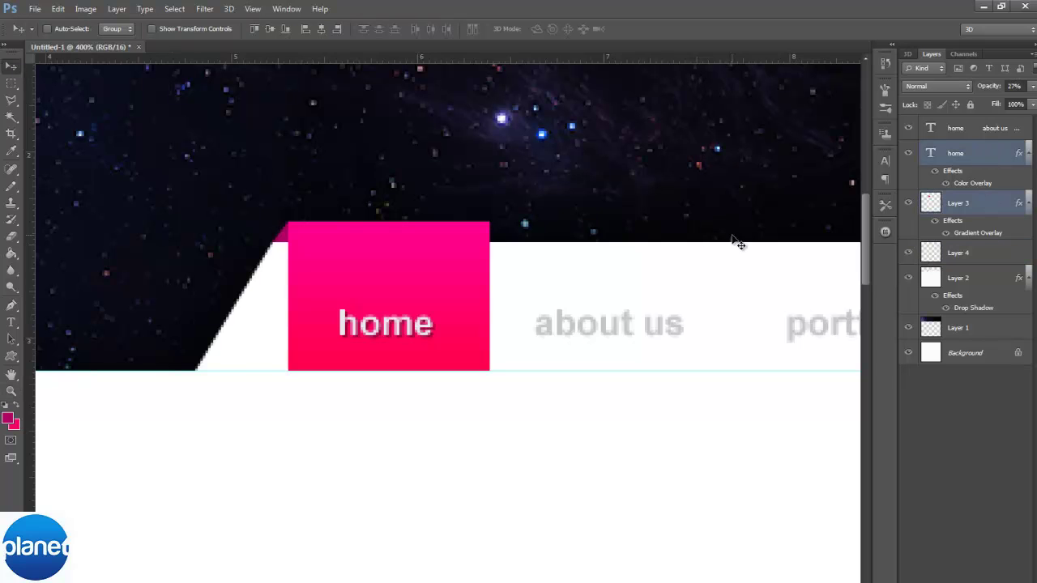
pyautogui.keyDown('shift'); pyautogui.click(991, 133); pyautogui.keyUp('shift')
pyautogui.press('Right')
pyautogui.press('Right')
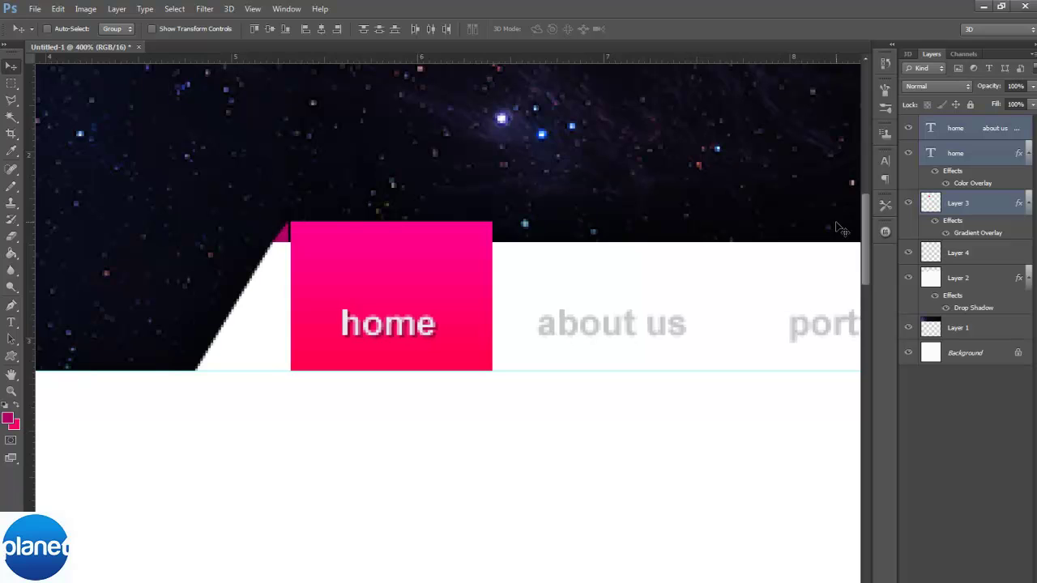
pyautogui.press('Left')
pyautogui.press('Left')
# Shift Layer 4 and both nav text layers slightly right, then return to 100% view.
pyautogui.click(982, 251)
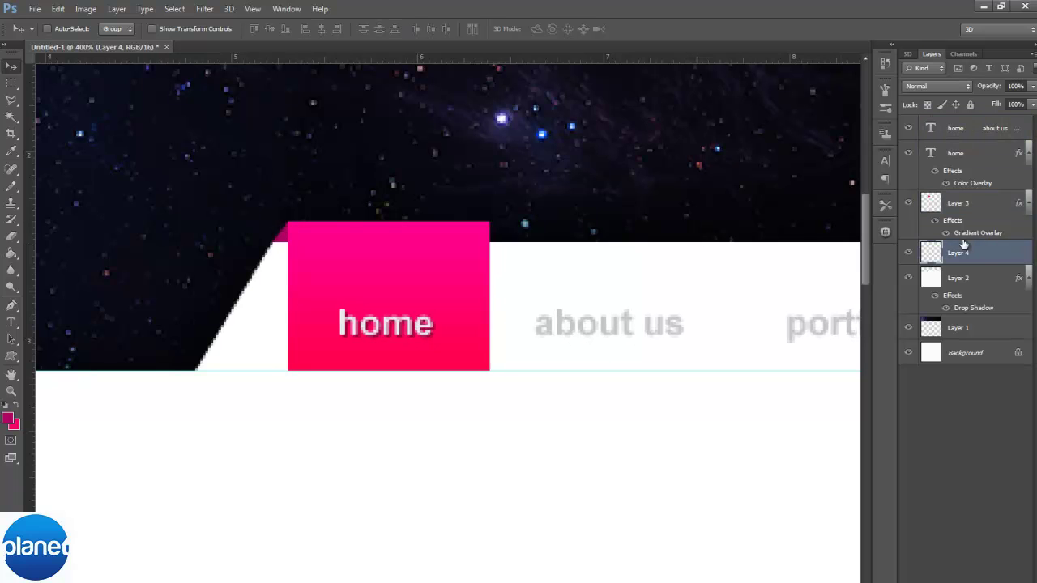
pyautogui.keyDown('ctrl'); pyautogui.click(987, 153); pyautogui.keyUp('ctrl')
pyautogui.keyDown('ctrl'); pyautogui.click(972, 128); pyautogui.keyUp('ctrl')
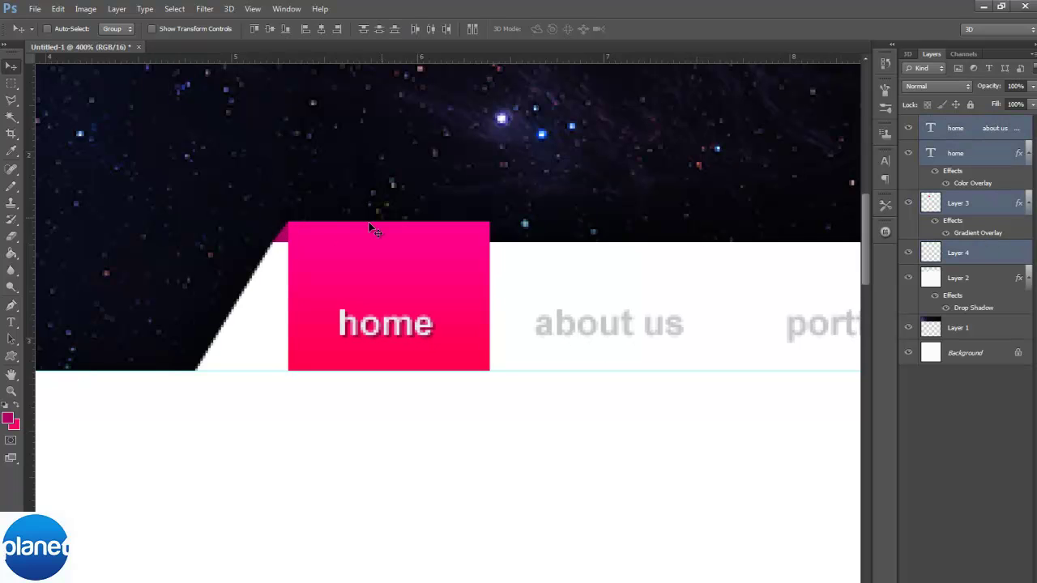
pyautogui.moveTo(278, 249); pyautogui.dragTo(289, 256)
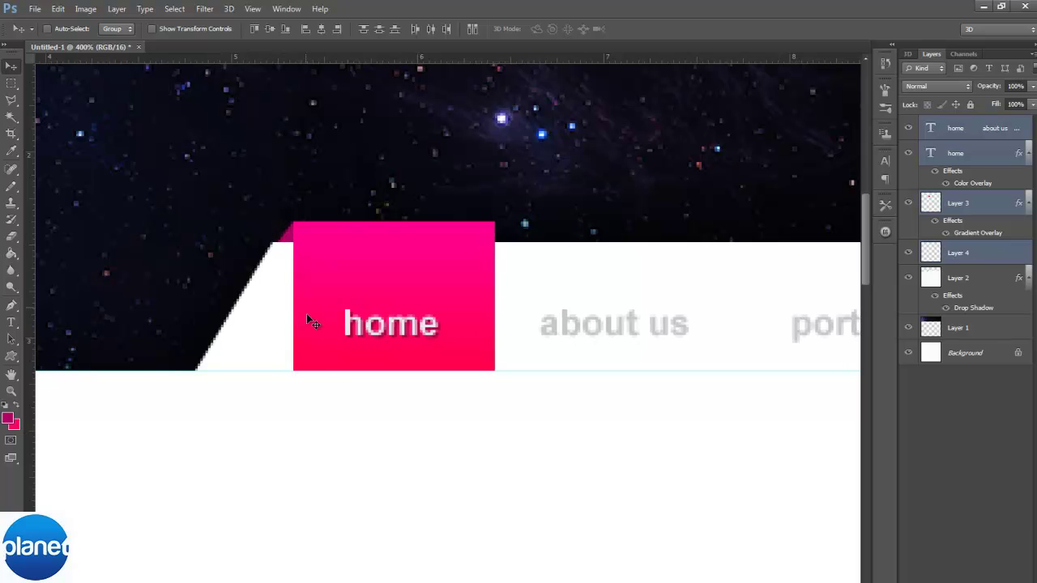
pyautogui.press('Right')
pyautogui.press('Right')
pyautogui.press('Right')
pyautogui.press('Right')
pyautogui.press('Right')
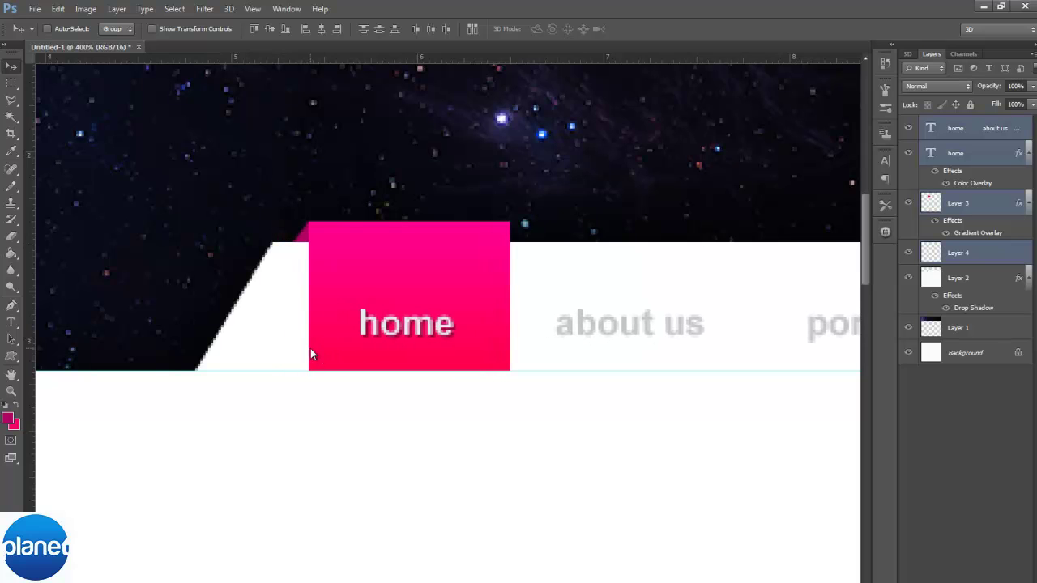
pyautogui.hotkey('ctrl', '0')
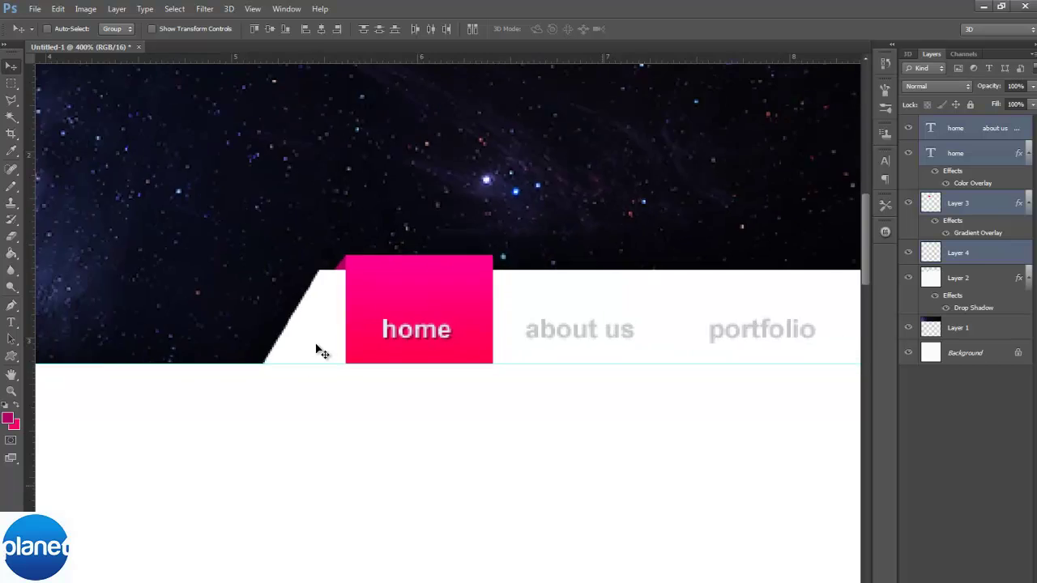
pyautogui.hotkey('ctrl', '1')
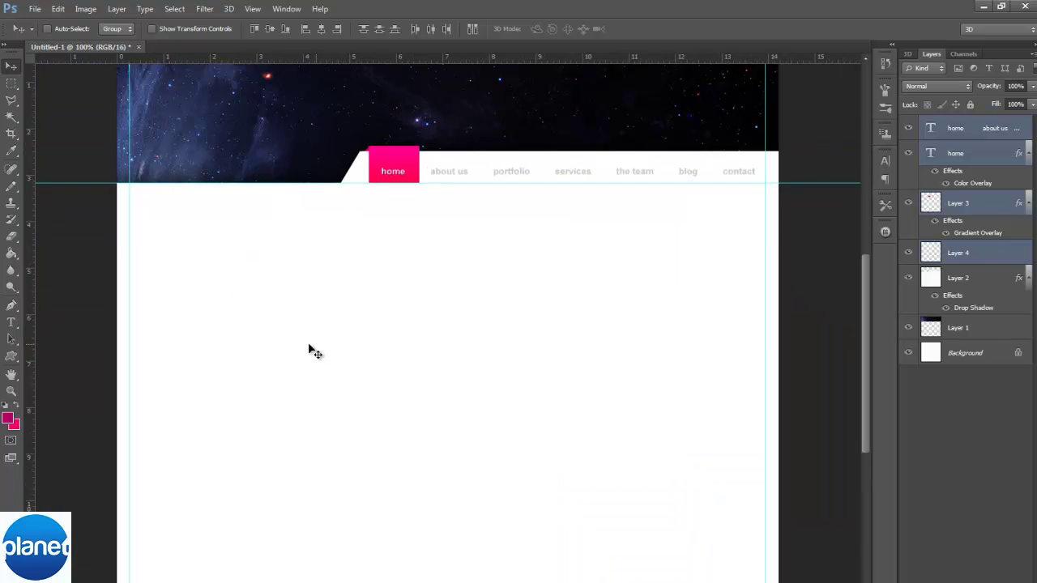
pyautogui.scroll(3, 290, 349)
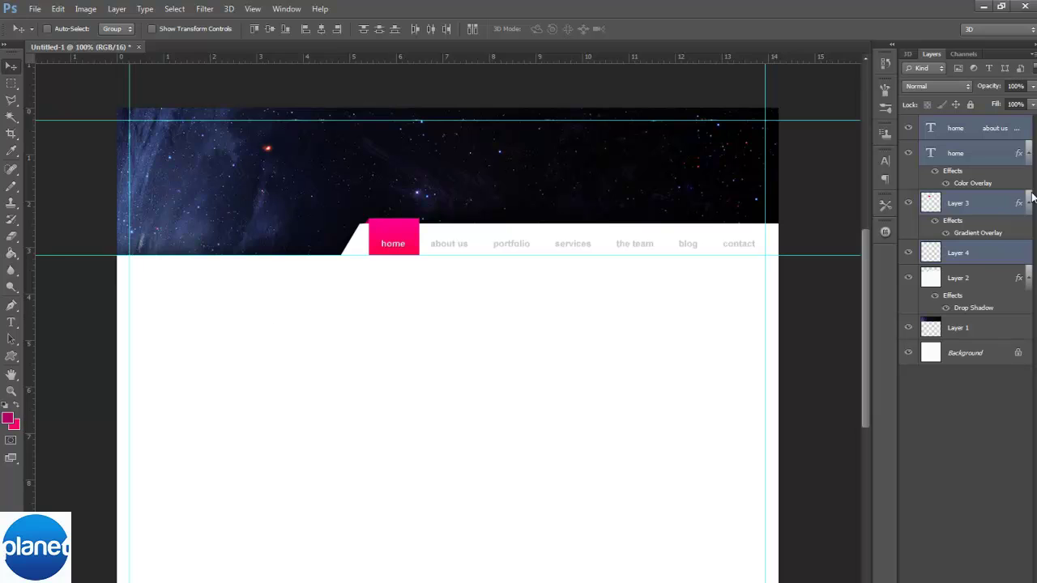
# Create a new ALIENSPACE text layer on the banner and make it white.
pyautogui.click(1004, 137)
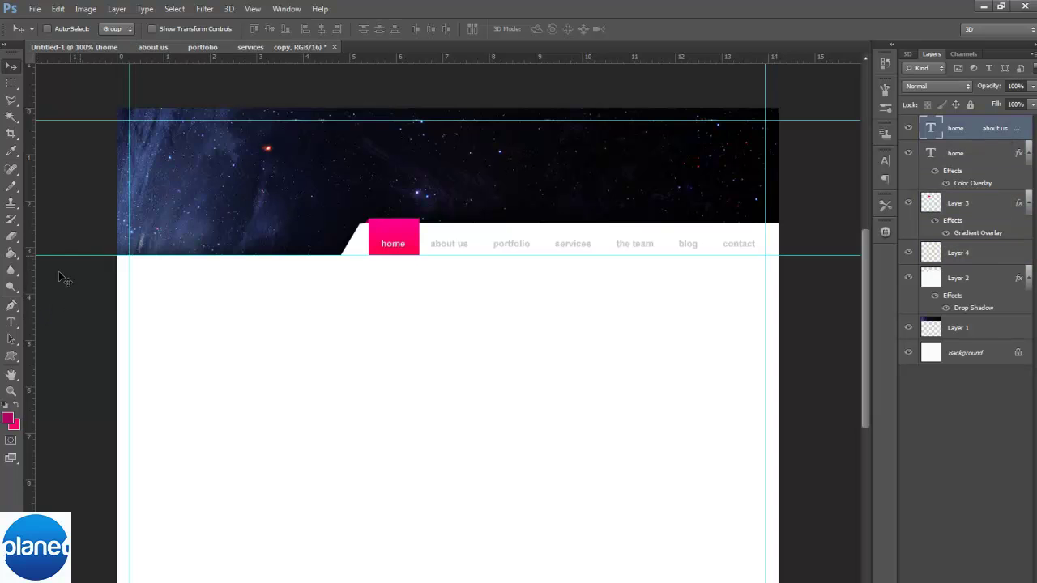
pyautogui.click(12, 322)
pyautogui.click(172, 178)
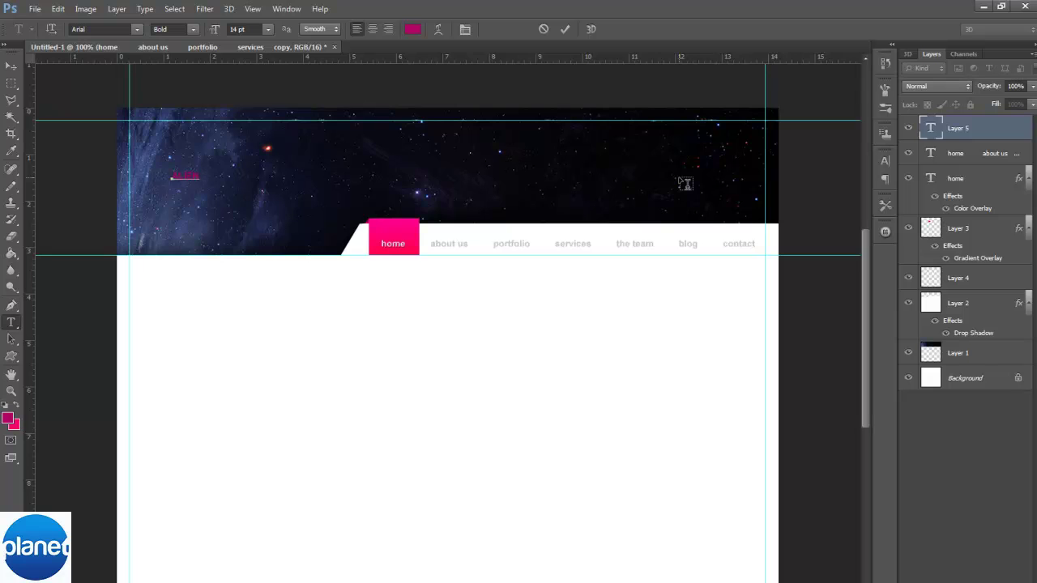
pyautogui.hotkey('ctrl', 'a')
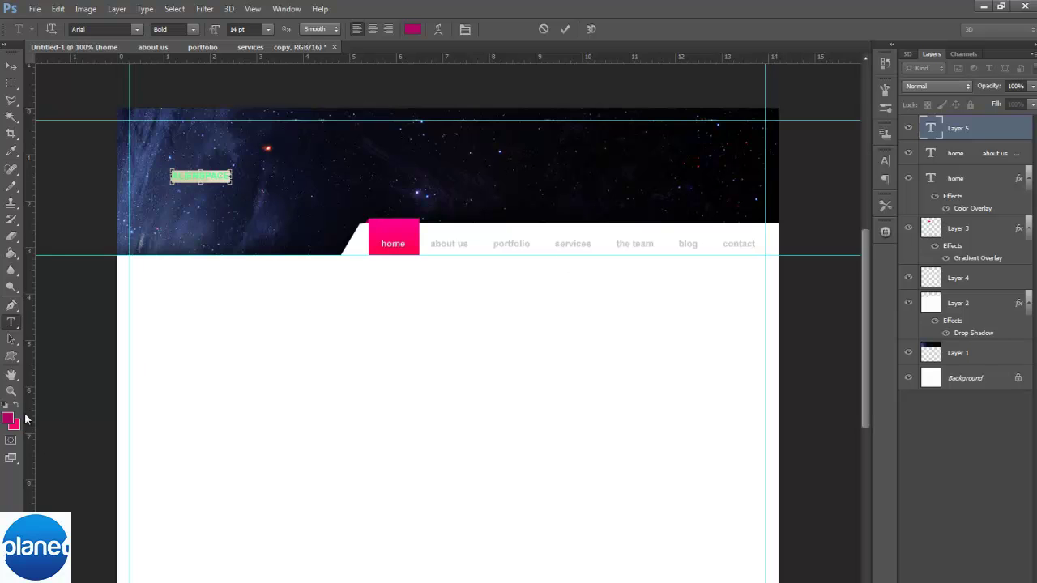
pyautogui.click(6, 406)
pyautogui.click(15, 405)
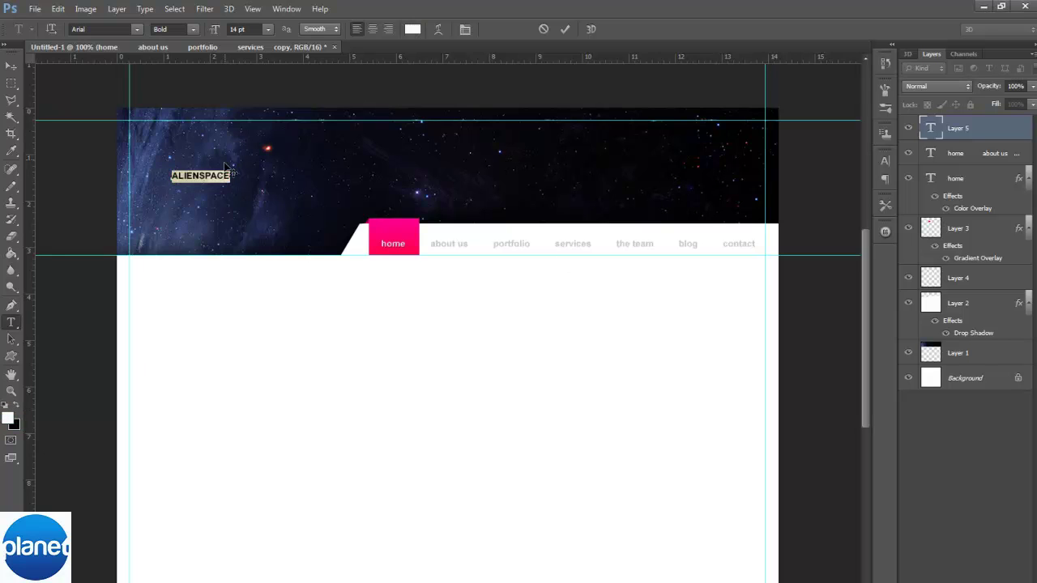
# Set the logo to 36 pt, move it to the lower left, and blend it in Overlay.
pyautogui.click(266, 30)
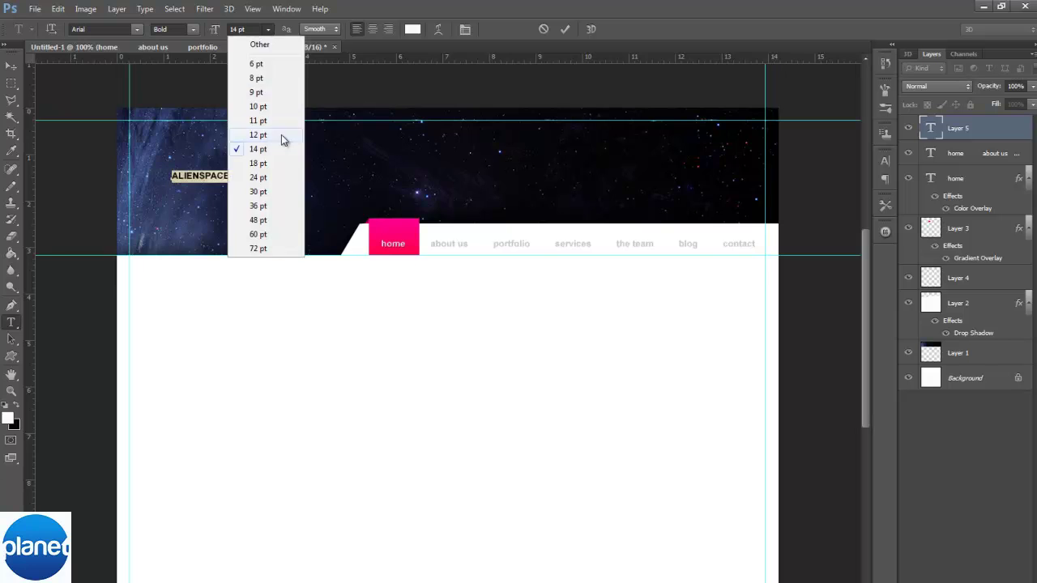
pyautogui.click(267, 209)
pyautogui.moveTo(286, 290); pyautogui.dragTo(271, 344)
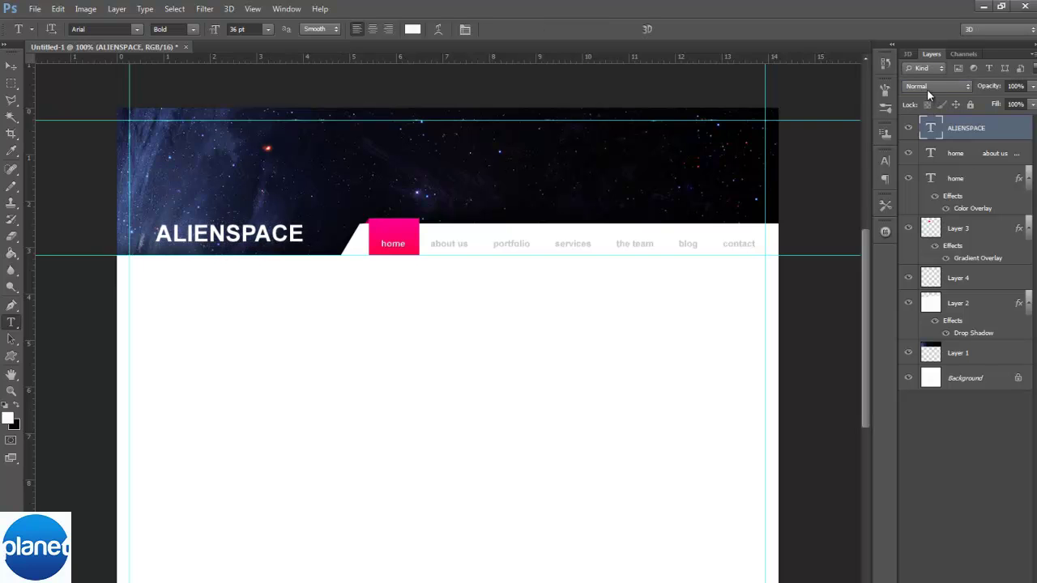
pyautogui.click(927, 88)
pyautogui.click(915, 254)
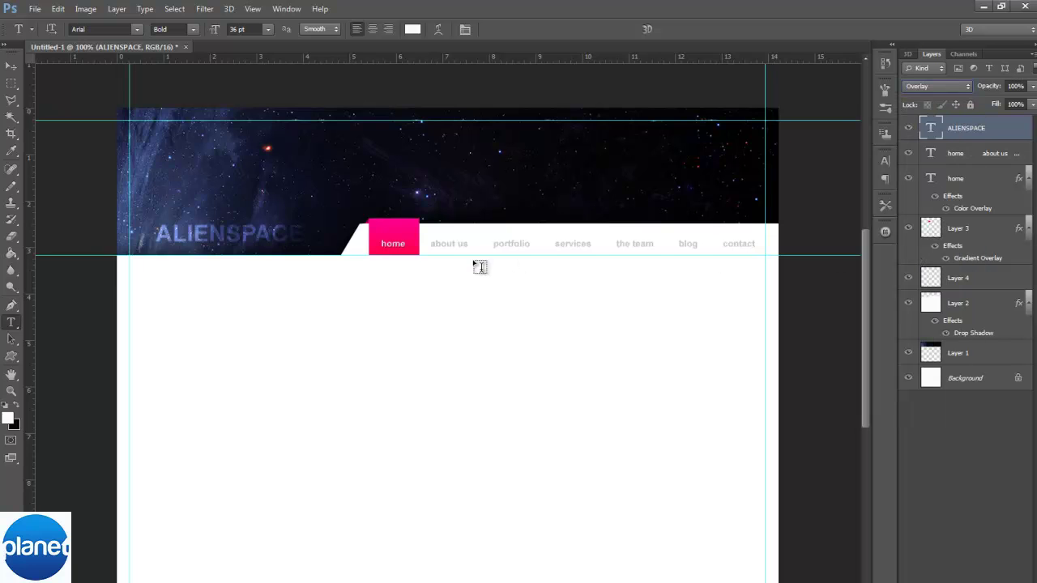
pyautogui.click(11, 64)
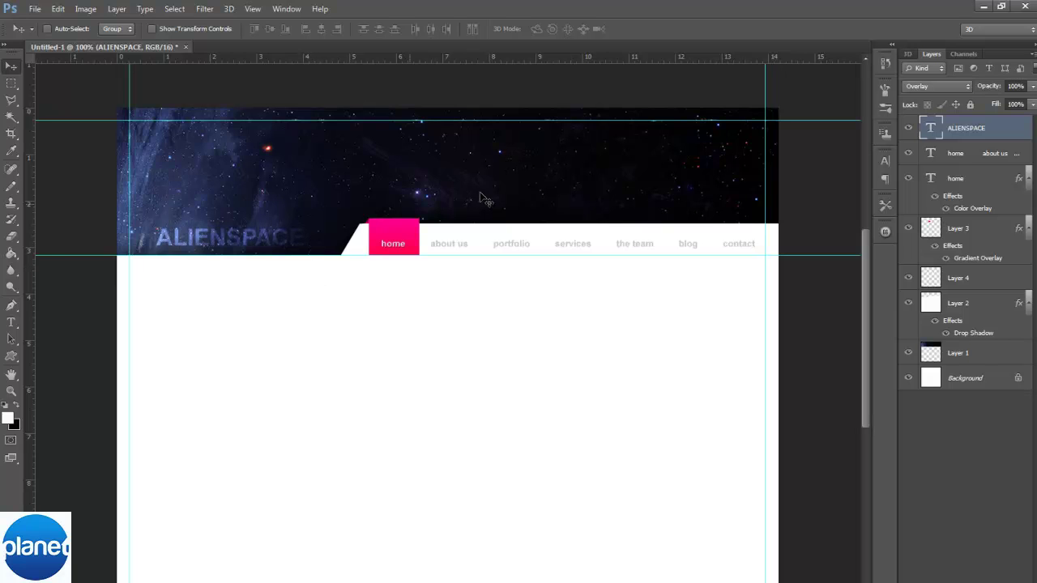
# Add a 0-distance, small-size Drop Shadow to ALIENSPACE and raise the logo slightly.
pyautogui.doubleClick(1010, 132)
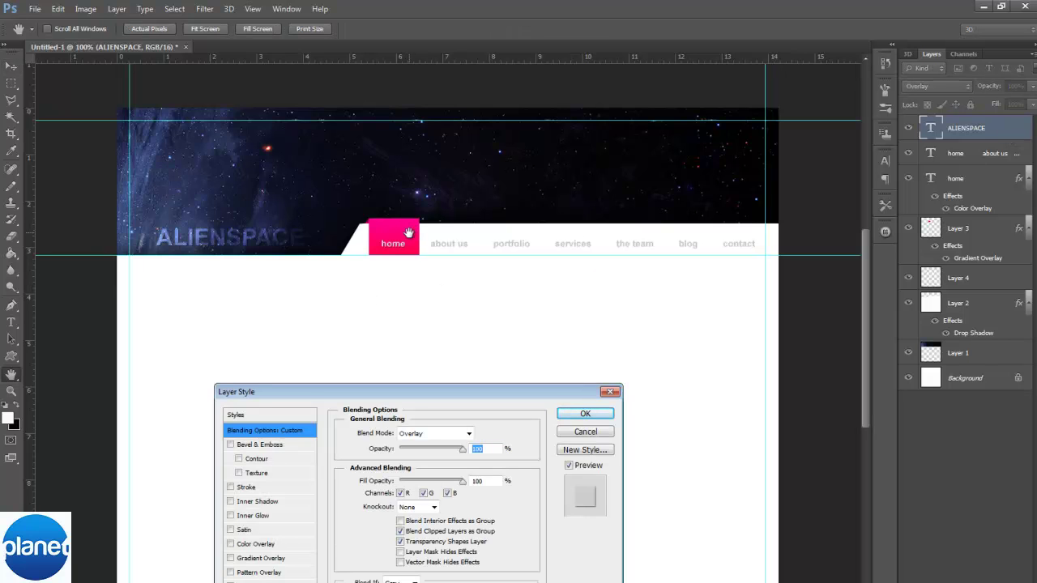
pyautogui.click(259, 582)
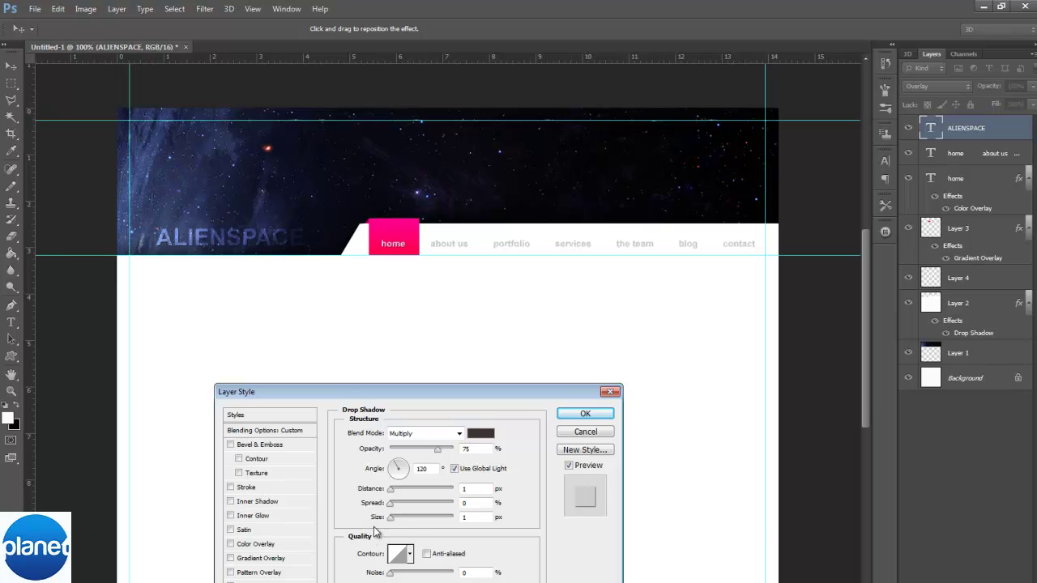
pyautogui.click(390, 490)
pyautogui.moveTo(391, 518); pyautogui.dragTo(395, 519)
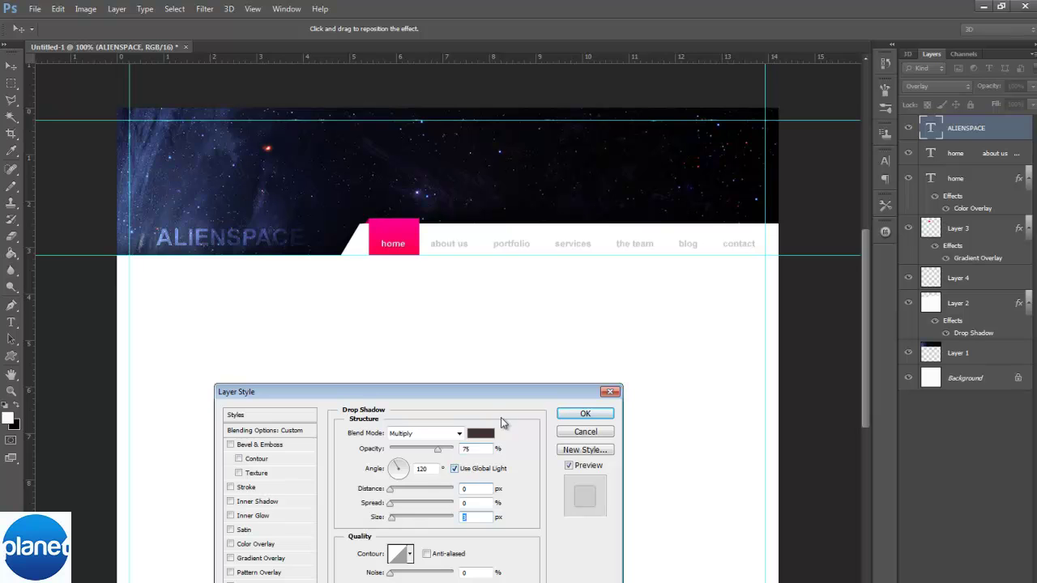
pyautogui.click(568, 415)
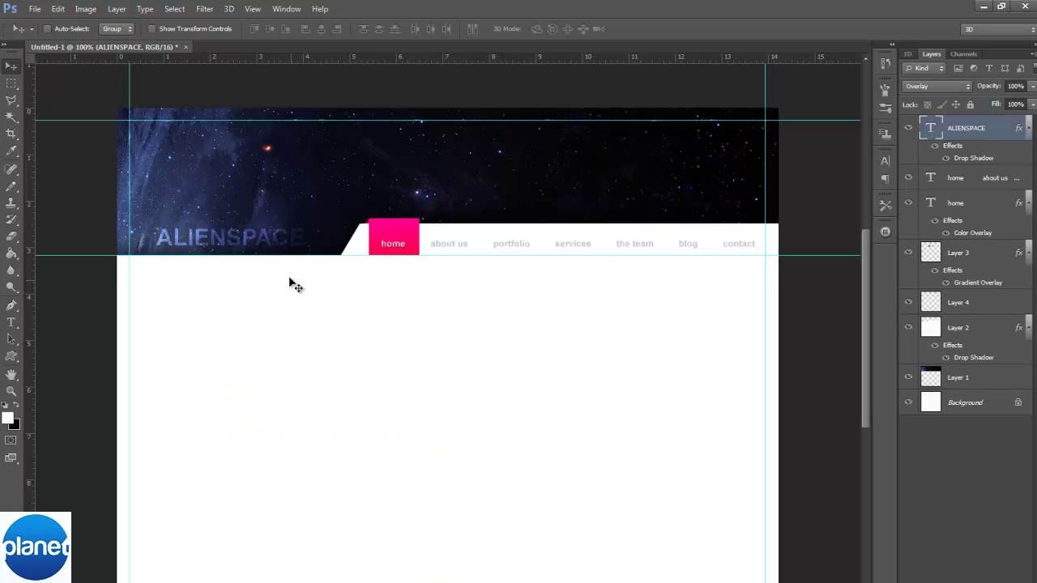
pyautogui.moveTo(263, 241)
pyautogui.mouseDown()
pyautogui.moveTo(249, 214)
pyautogui.moveTo(261, 237)
pyautogui.mouseUp()
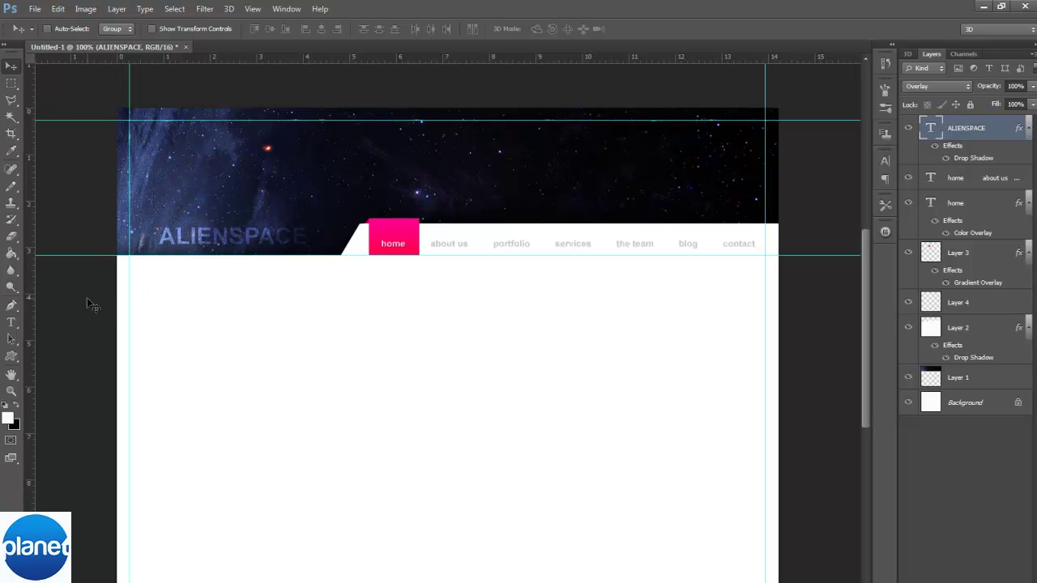
# Type the tagline 'the future is one step ahead' above the logo.
pyautogui.click(12, 322)
pyautogui.click(186, 199)
pyautogui.write('t')
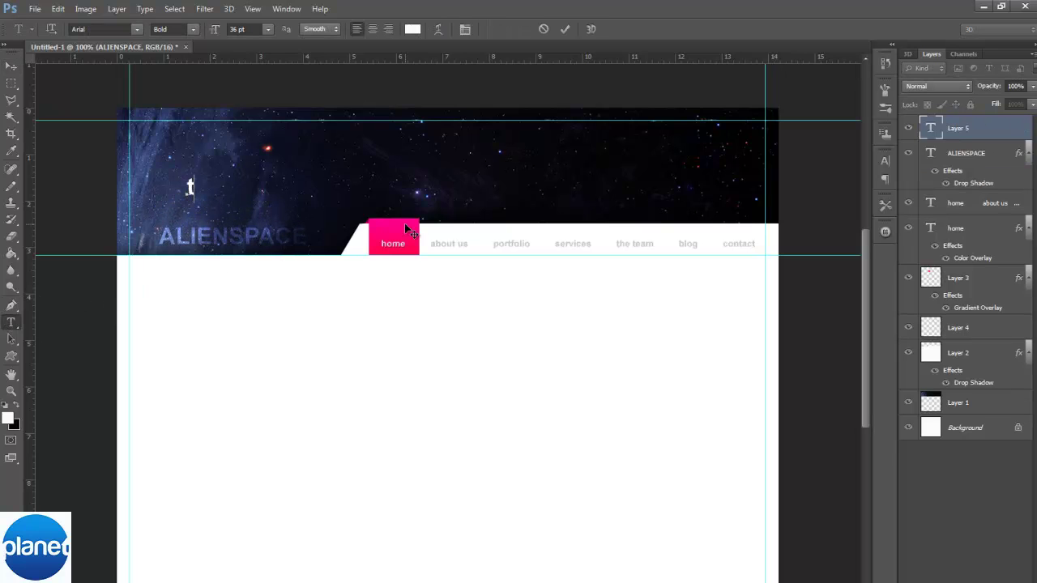
pyautogui.write('he future ')
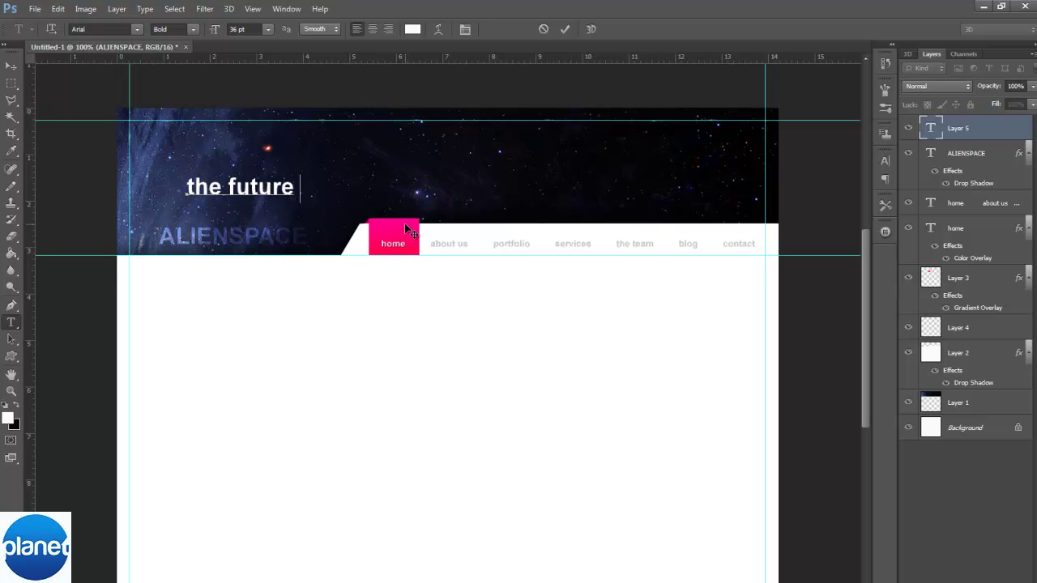
pyautogui.write('is one sp')
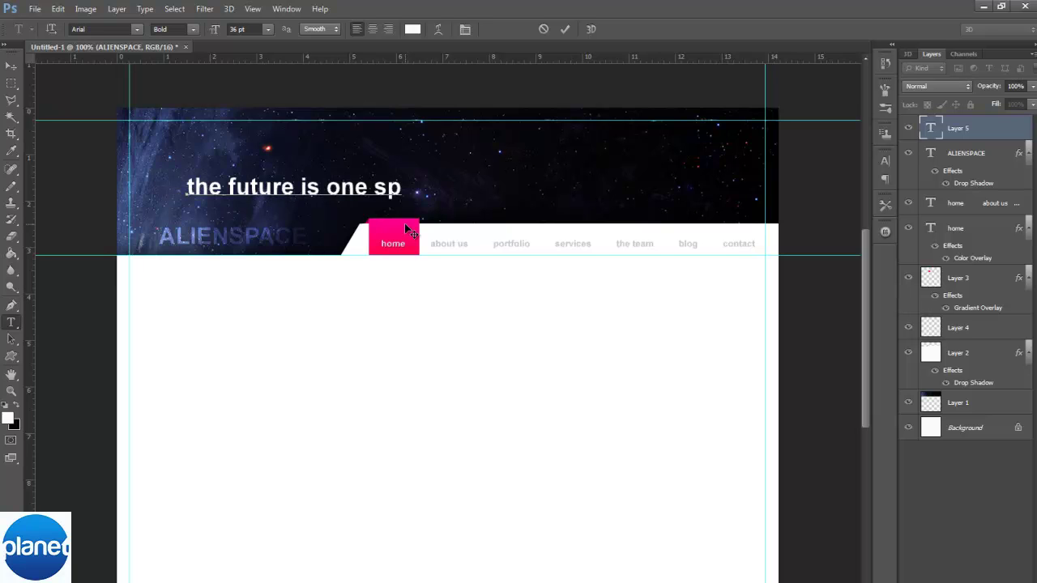
pyautogui.press('BackSpace')
pyautogui.write('tep a')
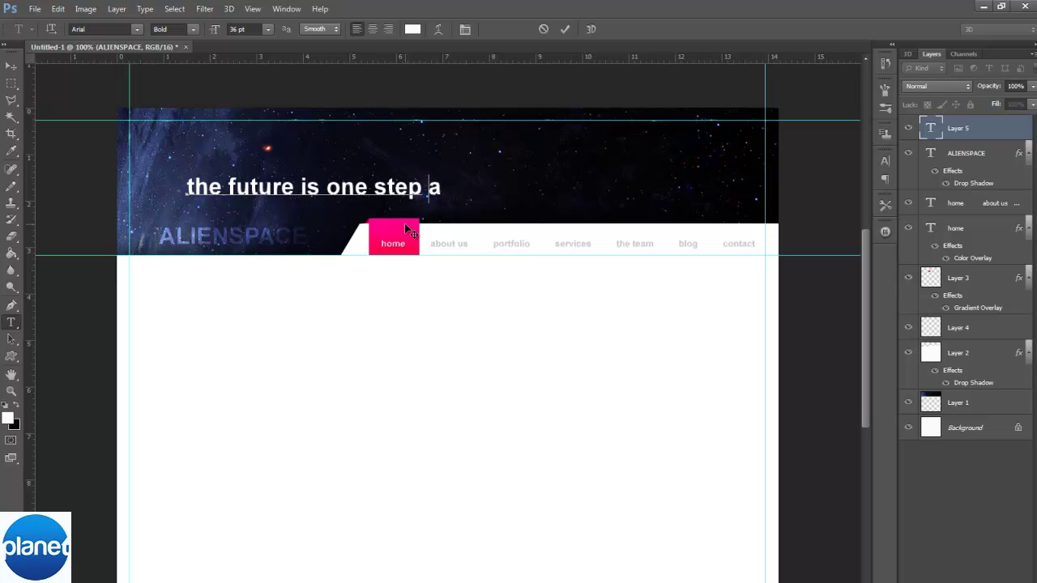
pyautogui.write('head')
# Resize the tagline from 18 pt to 14 pt and show the Character panel.
pyautogui.hotkey('ctrl', 'a')
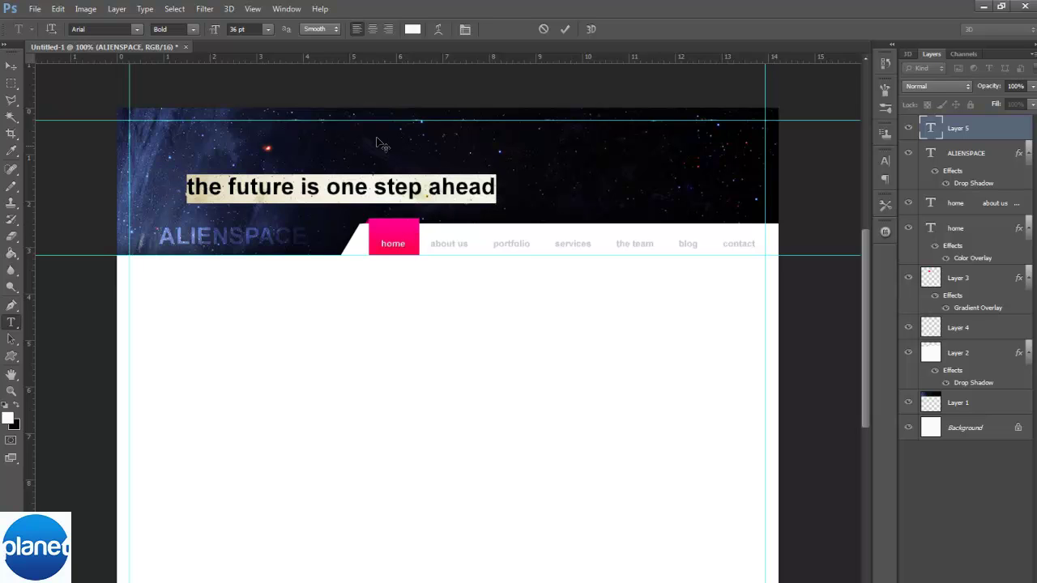
pyautogui.click(268, 30)
pyautogui.click(268, 162)
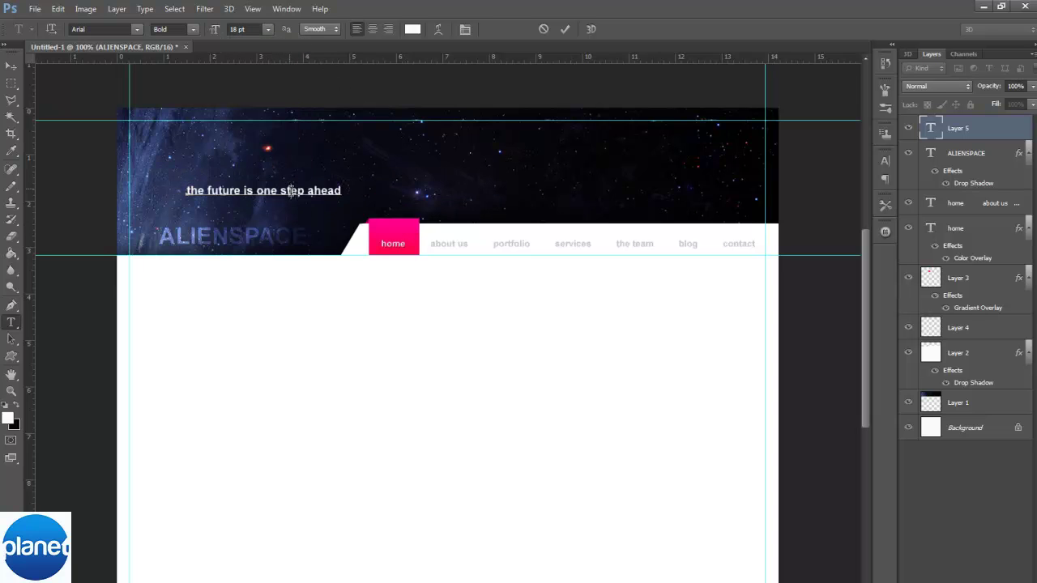
pyautogui.click(265, 30)
pyautogui.click(267, 157)
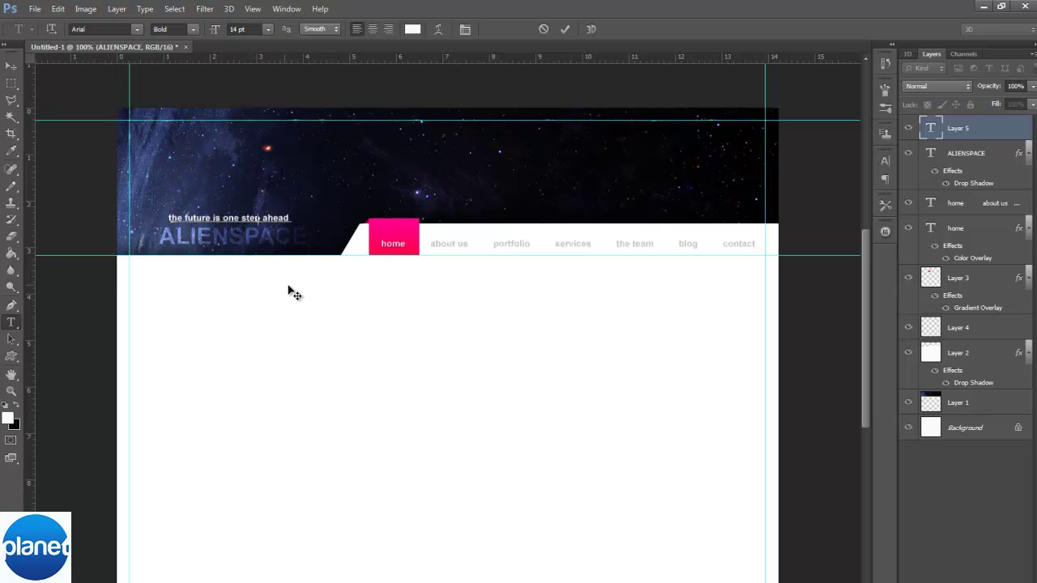
pyautogui.click(462, 31)
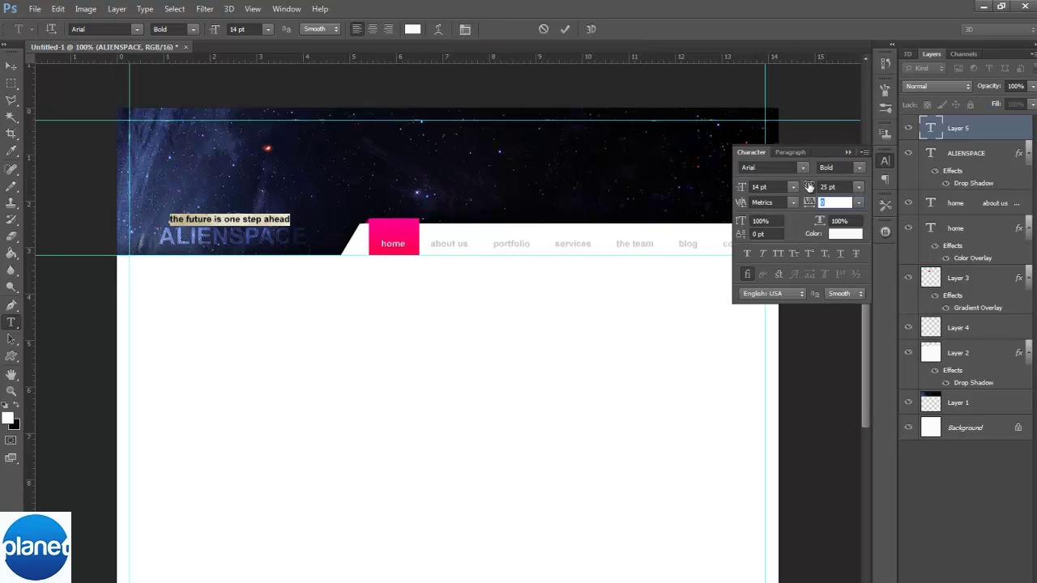
# Try tagline tracking values of -50, -100, 200 and 100.
pyautogui.click(861, 202)
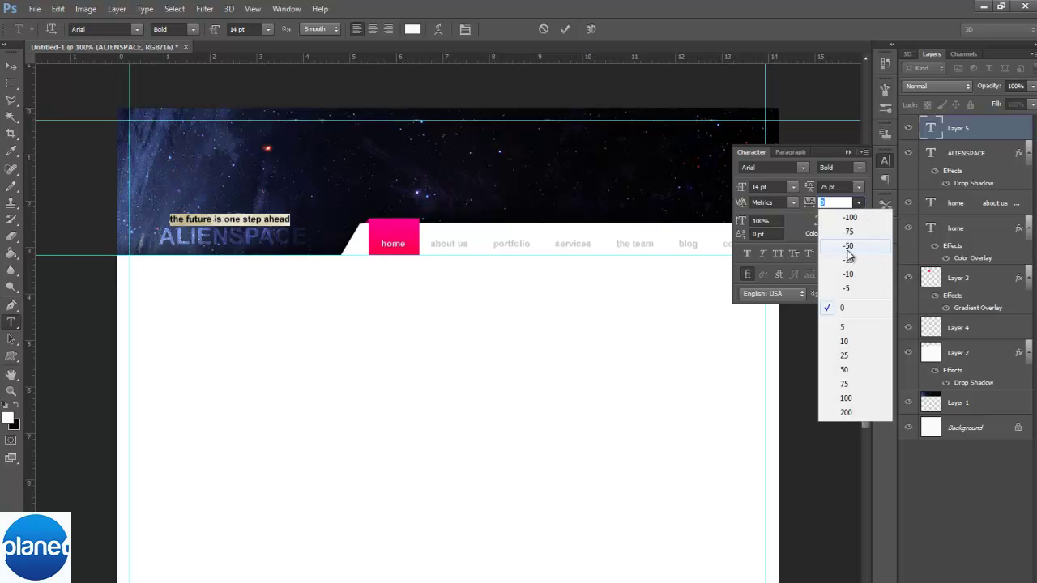
pyautogui.click(858, 246)
pyautogui.click(859, 202)
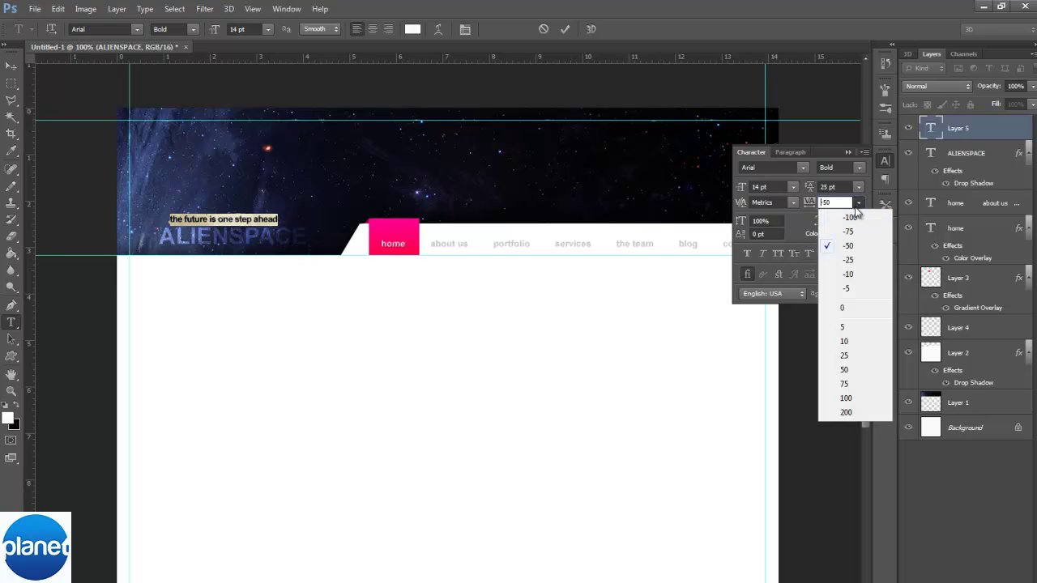
pyautogui.click(847, 214)
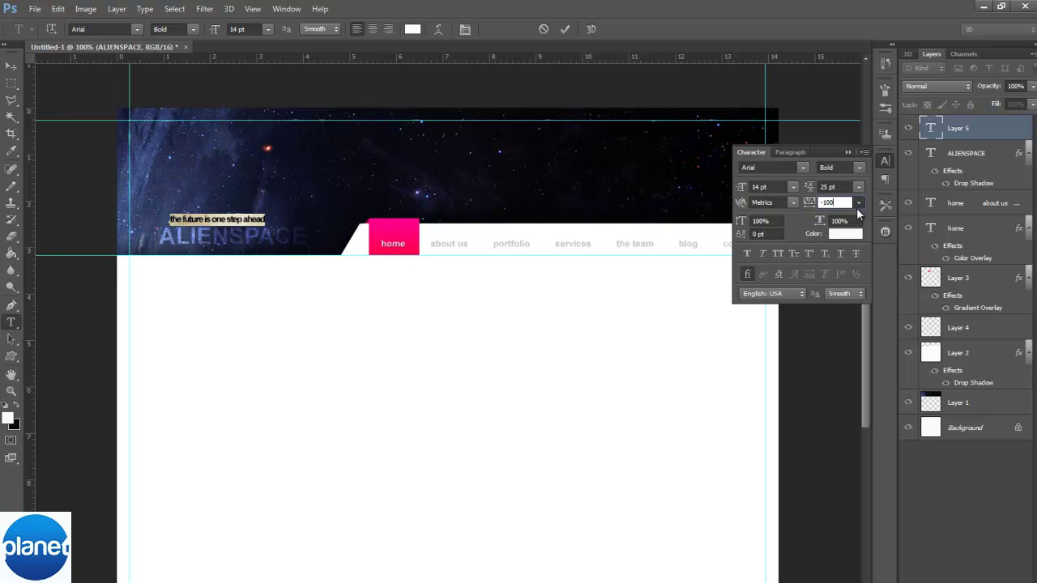
pyautogui.click(859, 202)
pyautogui.click(852, 412)
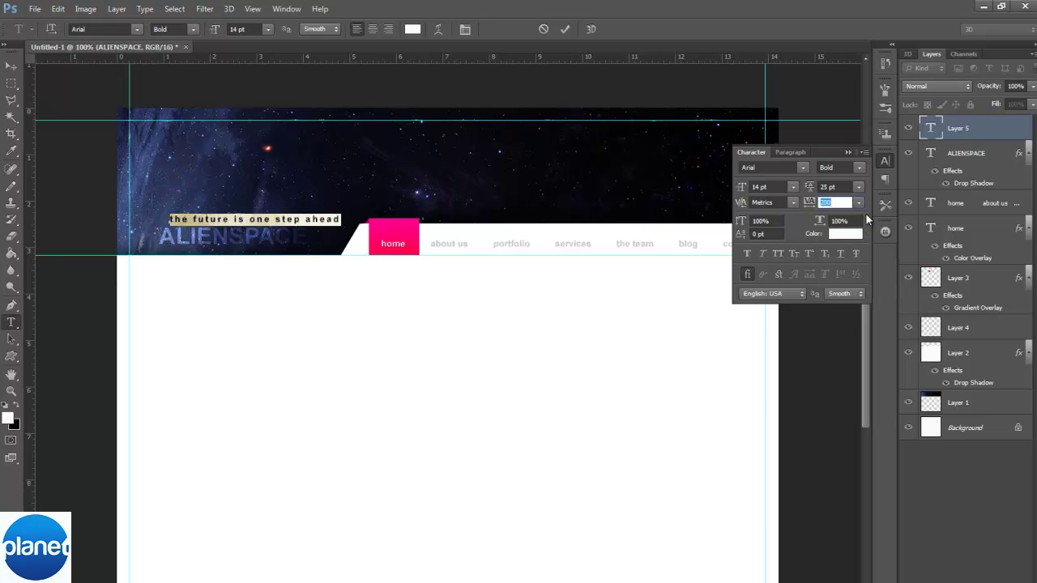
pyautogui.click(858, 202)
pyautogui.click(869, 401)
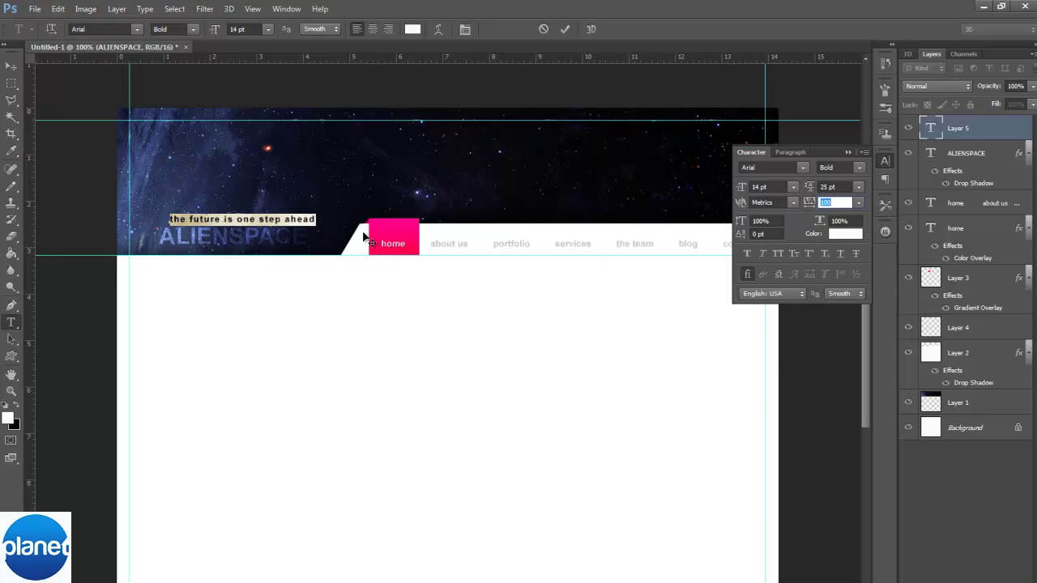
pyautogui.click(314, 219)
pyautogui.moveTo(343, 273); pyautogui.dragTo(336, 269)
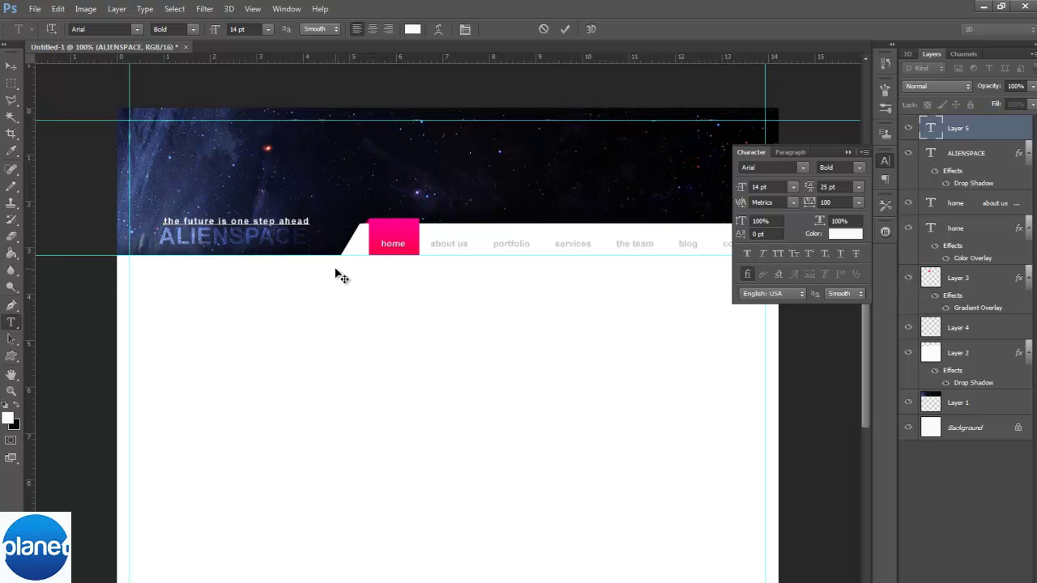
# Set the tagline's tracking to 95 and move it just below ALIENSPACE.
pyautogui.hotkey('ctrl', 'a')
pyautogui.click(834, 203)
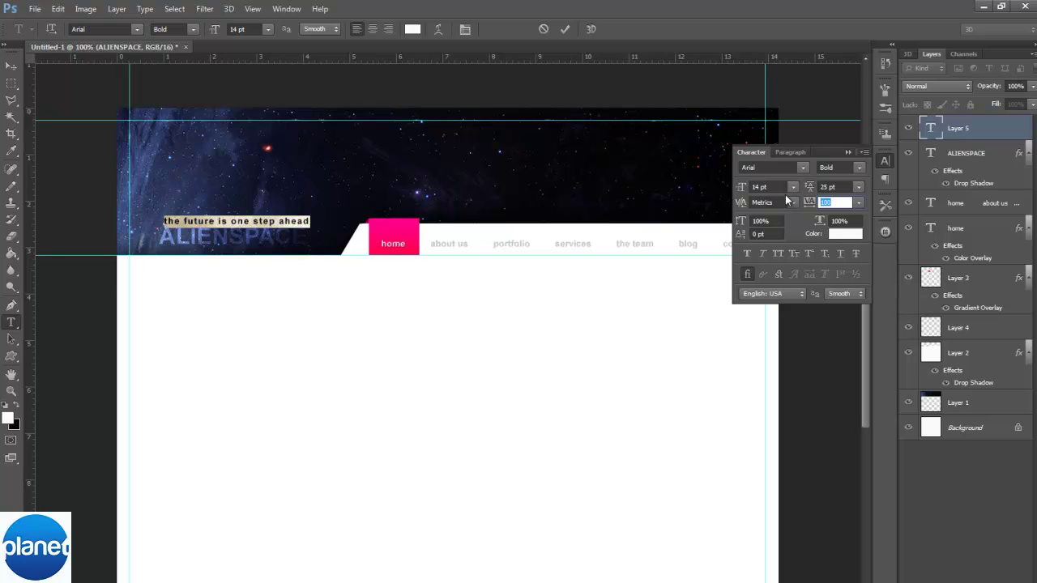
pyautogui.write('95')
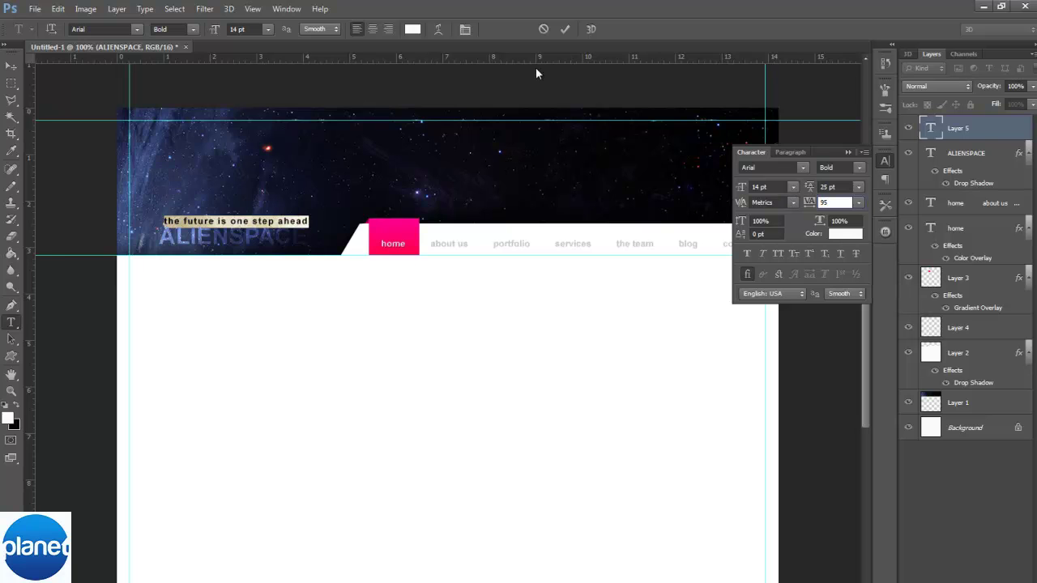
pyautogui.click(12, 65)
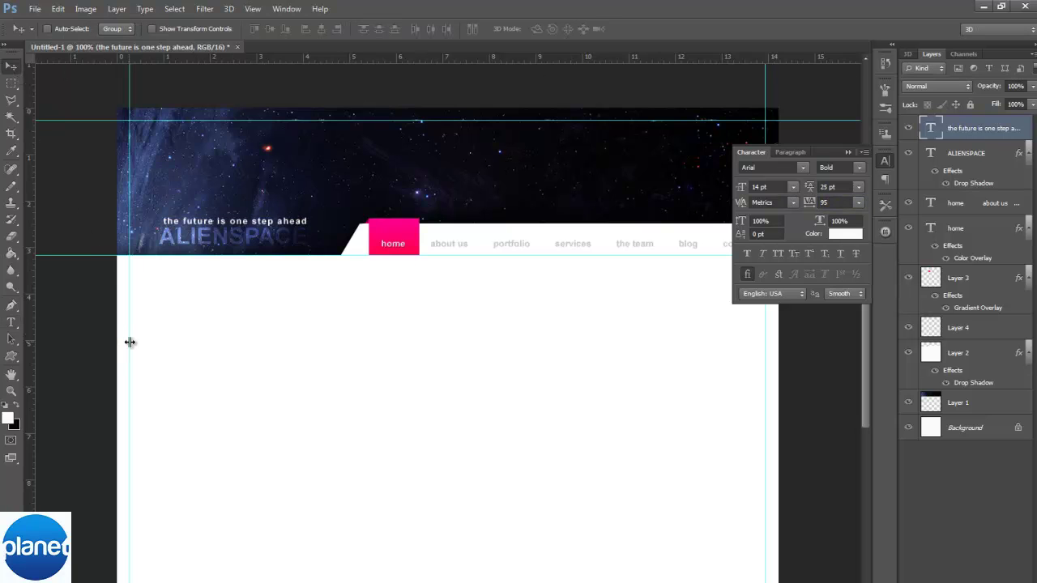
pyautogui.moveTo(315, 246)
pyautogui.mouseDown()
pyautogui.moveTo(313, 277)
pyautogui.moveTo(315, 245)
pyautogui.mouseUp()
# Move the tagline back above the logo and fade it to 17% opacity.
pyautogui.press('Down')
pyautogui.press('Down')
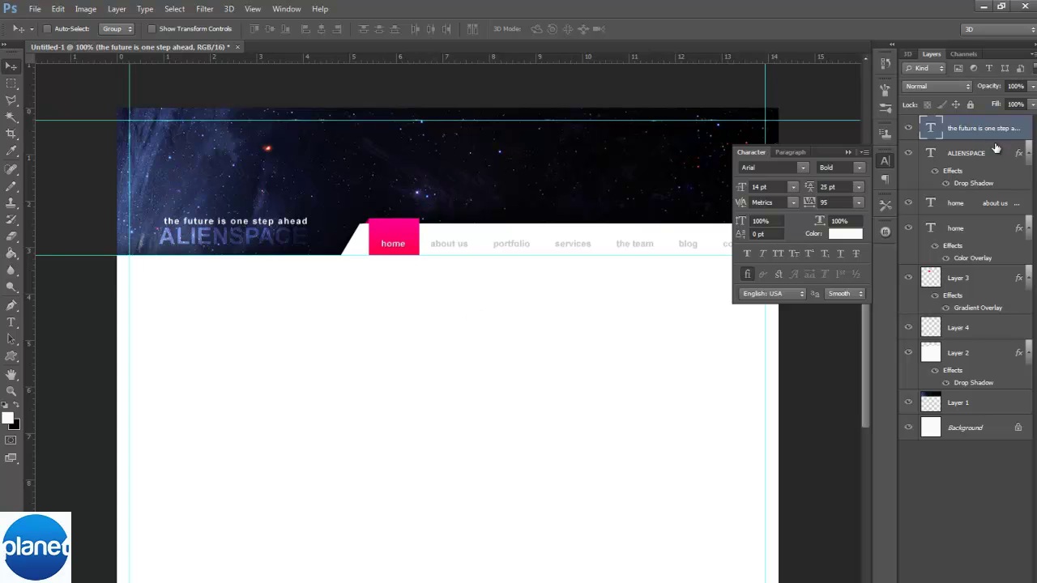
pyautogui.click(848, 153)
pyautogui.click(1029, 87)
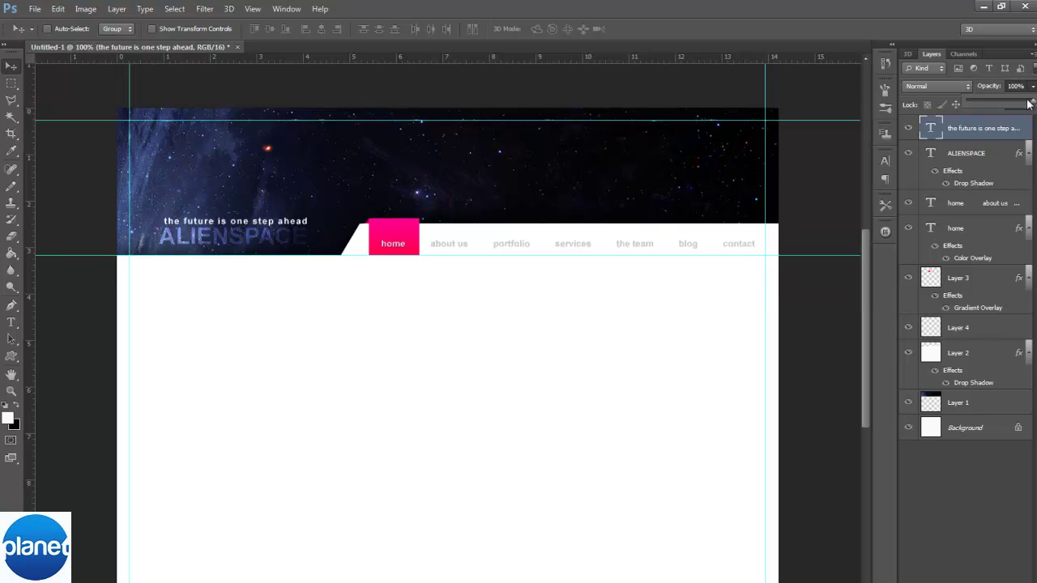
pyautogui.moveTo(999, 102); pyautogui.dragTo(1035, 103)
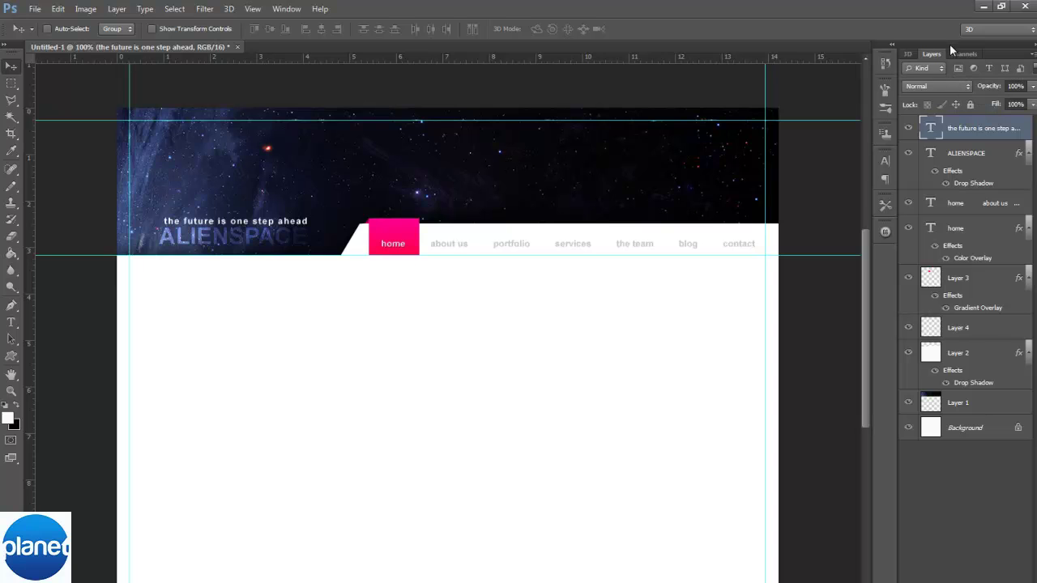
# Set the tagline's blend mode to Overlay, discarding a trial duplicate layer.
pyautogui.click(937, 86)
pyautogui.click(932, 256)
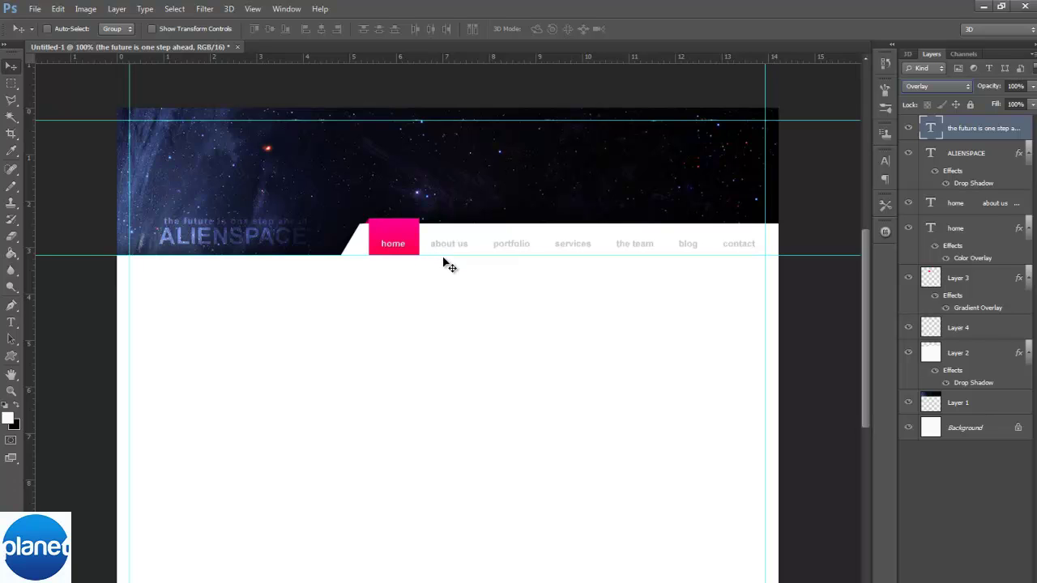
pyautogui.hotkey('ctrl', 'j')
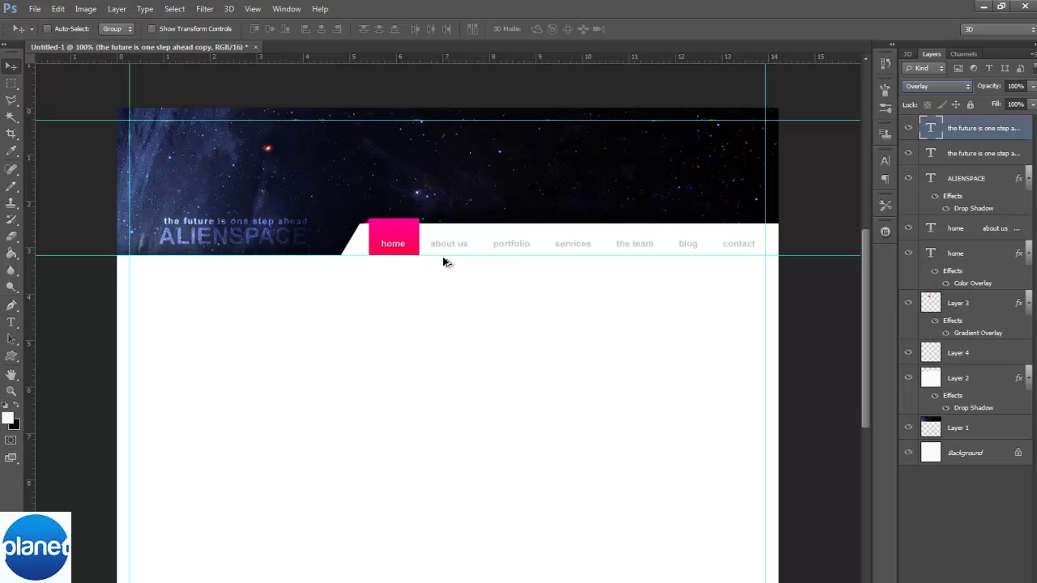
pyautogui.hotkey('ctrl', 'z')
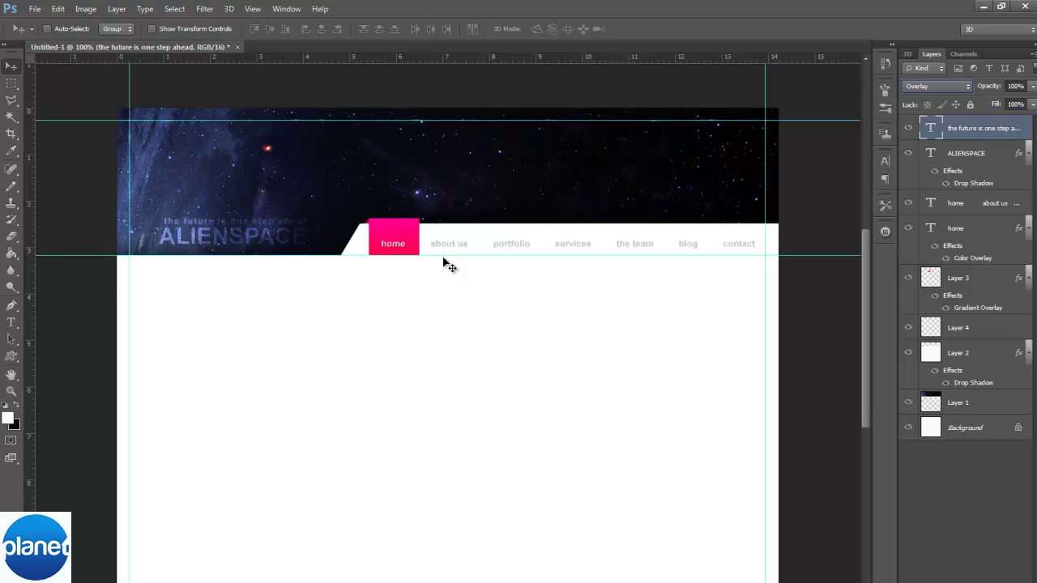
pyautogui.keyDown('ctrl'); pyautogui.click(982, 159); pyautogui.keyUp('ctrl')
pyautogui.hotkey('ctrl', 't')
pyautogui.moveTo(313, 214); pyautogui.dragTo(418, 190)
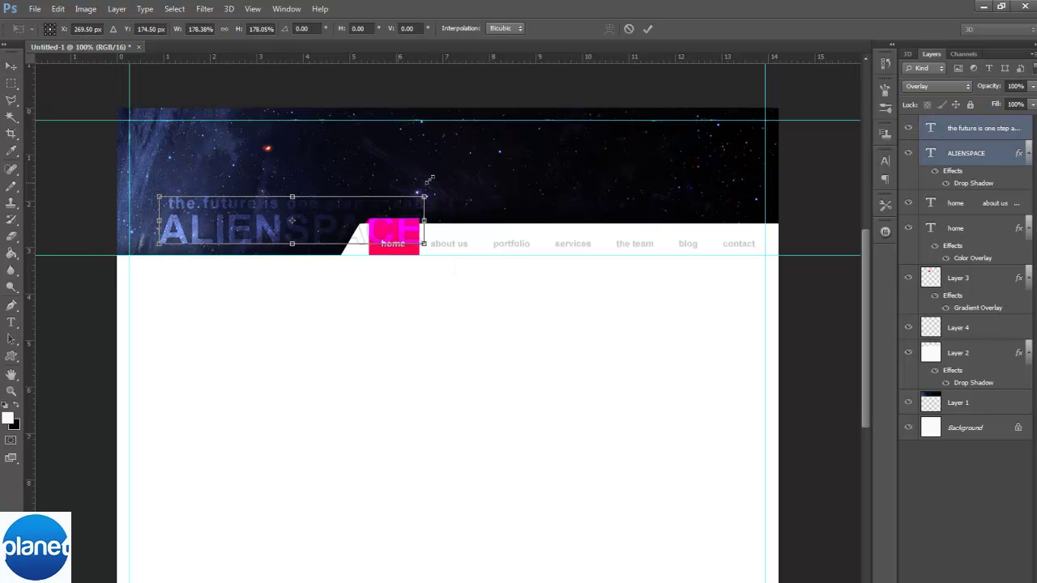
pyautogui.moveTo(347, 215); pyautogui.dragTo(324, 169)
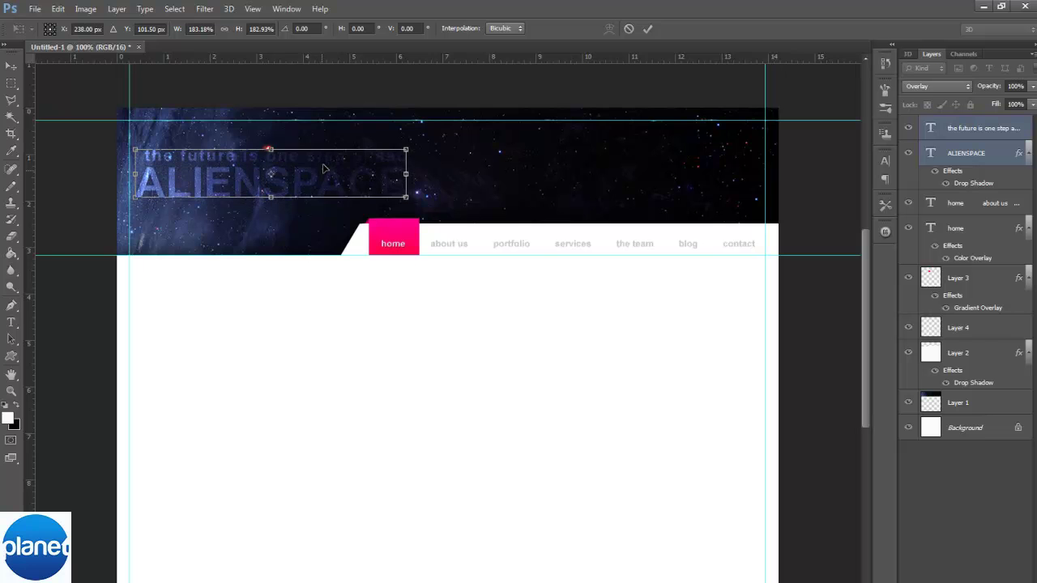
pyautogui.moveTo(412, 143); pyautogui.dragTo(331, 212)
pyautogui.press('Return')
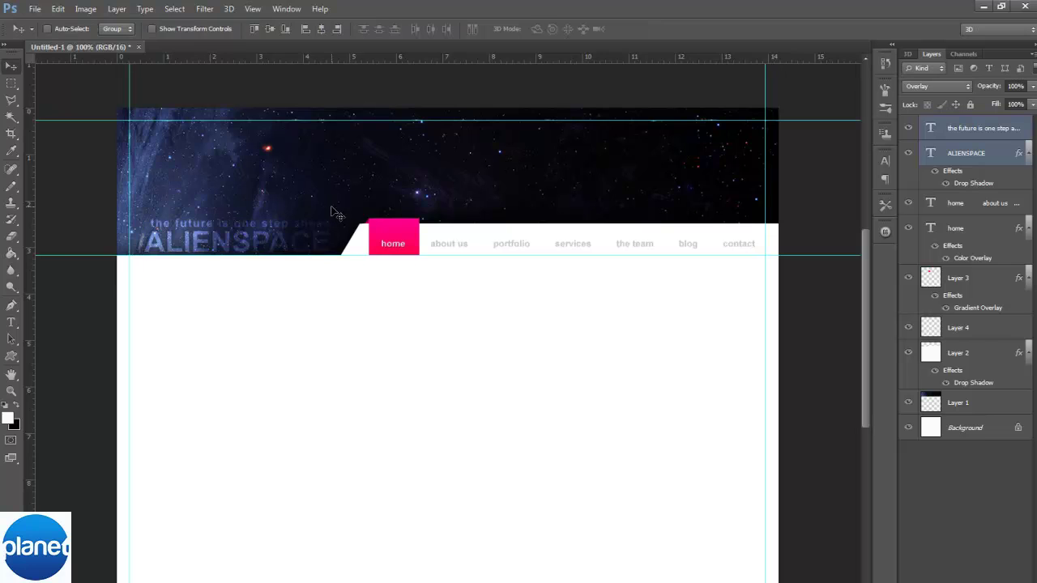
pyautogui.hotkey('alt', ']')
# Switch the tagline's font style to Regular, then back to Bold.
pyautogui.click(12, 323)
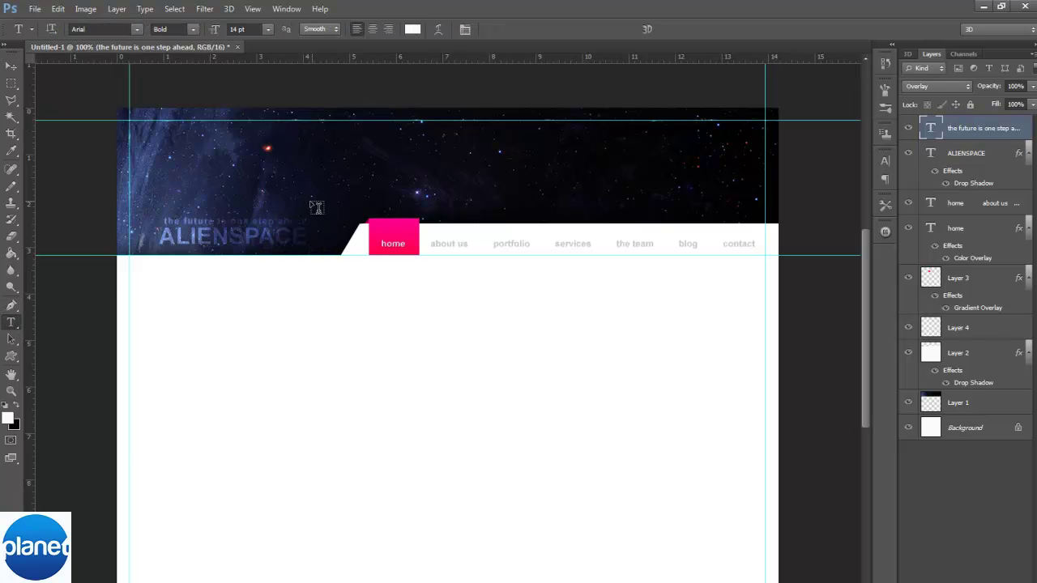
pyautogui.click(270, 214)
pyautogui.hotkey('ctrl', 'a')
pyautogui.click(193, 29)
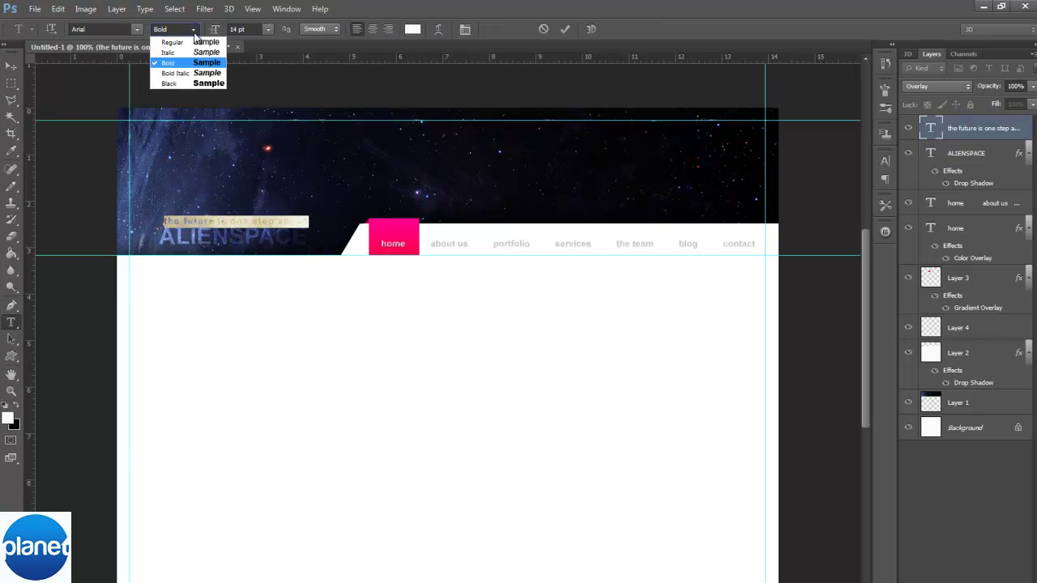
pyautogui.click(198, 40)
pyautogui.click(215, 219)
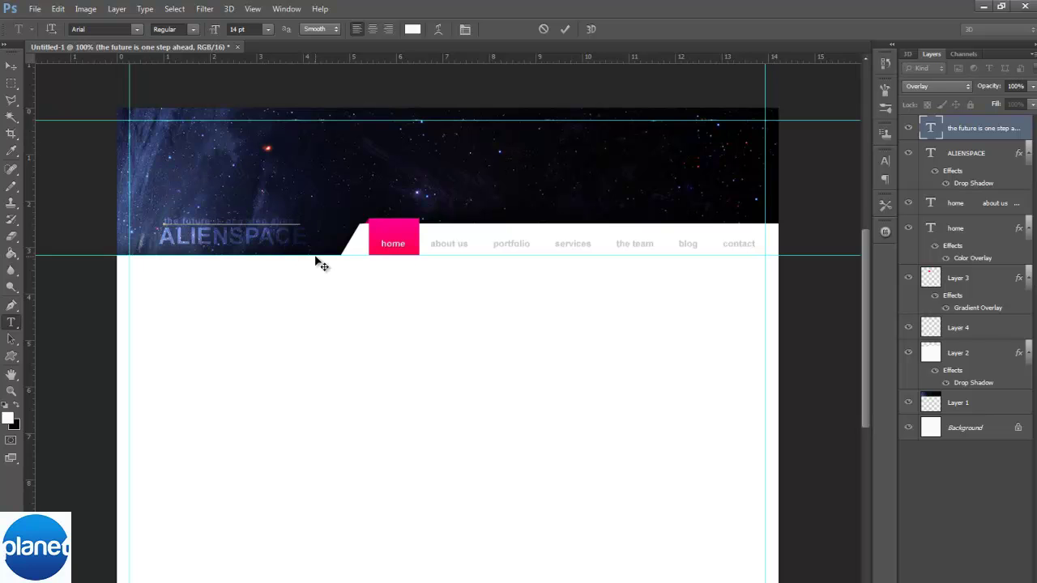
pyautogui.hotkey('ctrl', 'a')
pyautogui.click(195, 29)
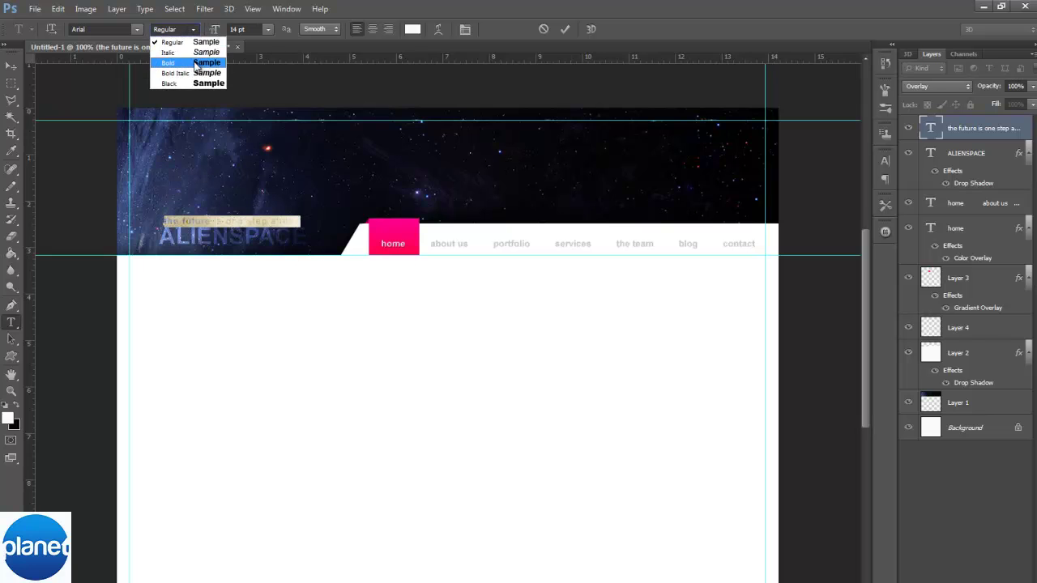
pyautogui.click(196, 63)
# Set the tagline in All Caps and return its blend mode to Normal.
pyautogui.click(465, 29)
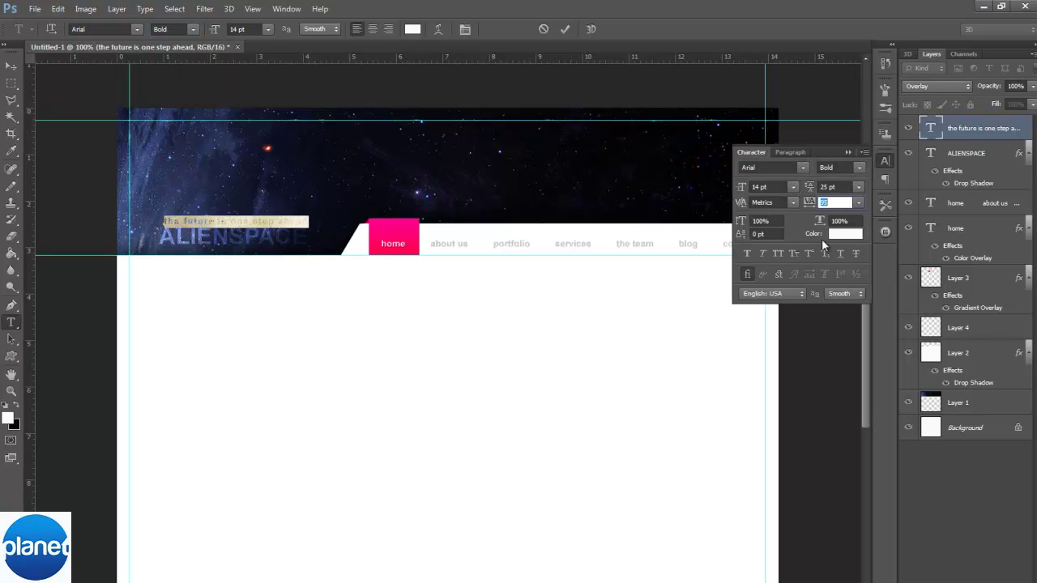
pyautogui.click(777, 253)
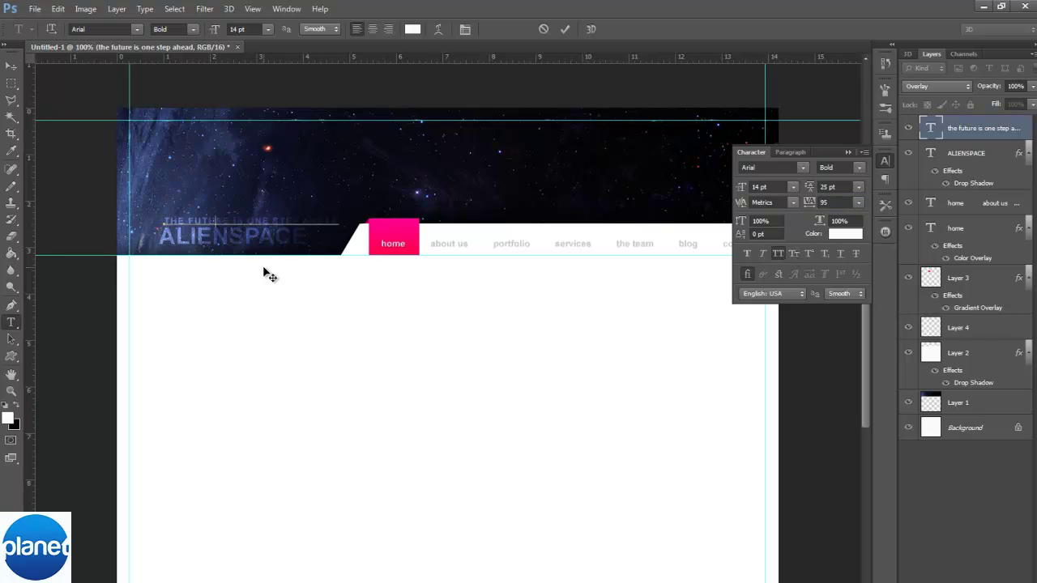
pyautogui.press('ctrl')
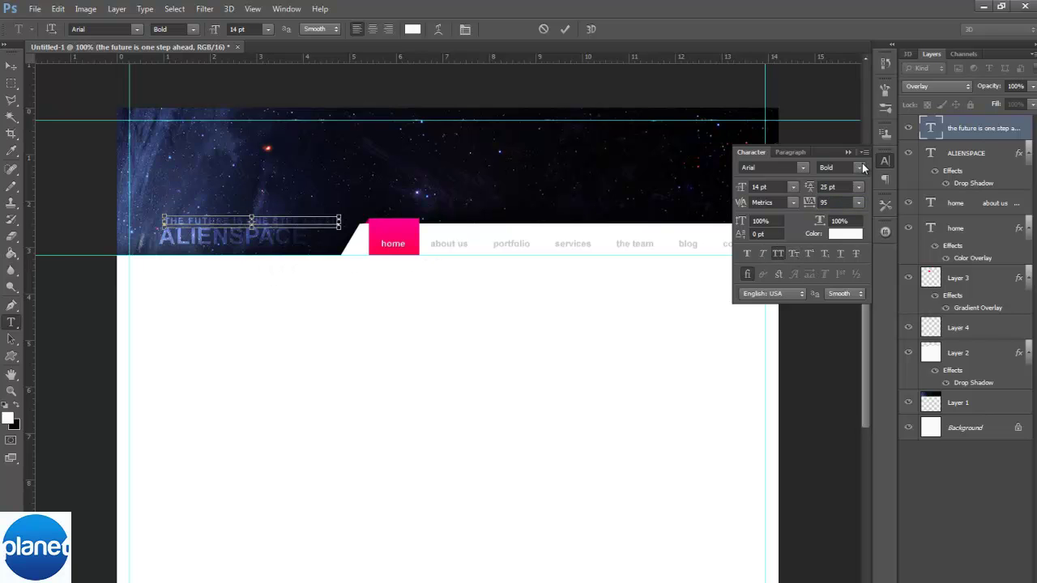
pyautogui.hotkey('ctrl', 'a')
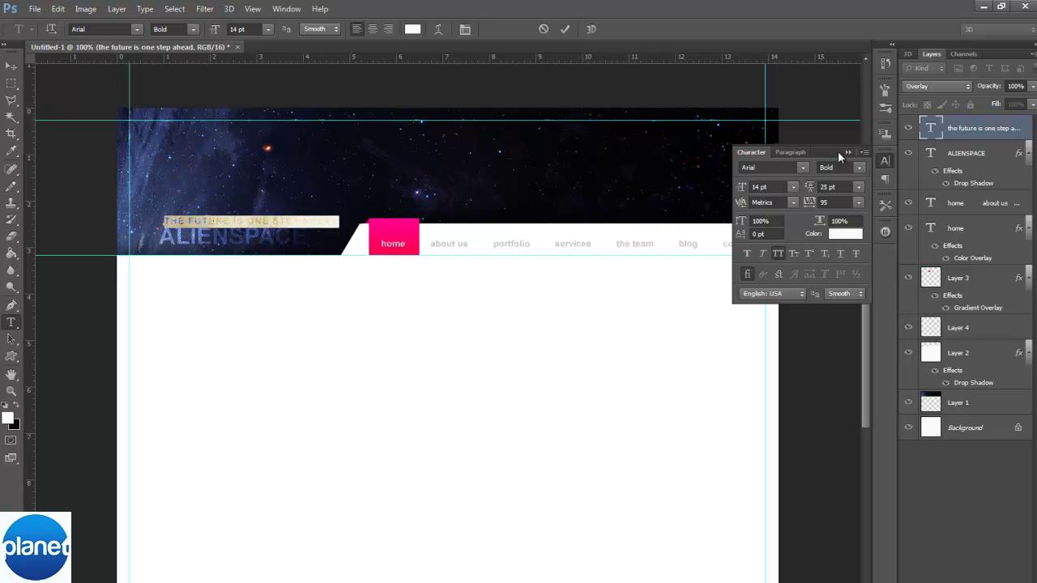
pyautogui.click(849, 152)
pyautogui.click(950, 86)
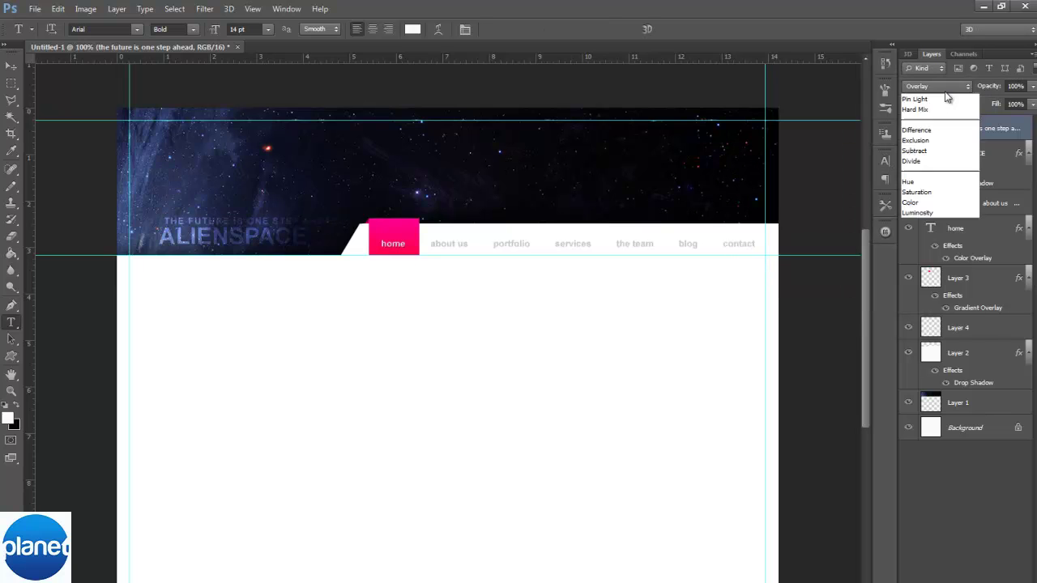
pyautogui.click(942, 100)
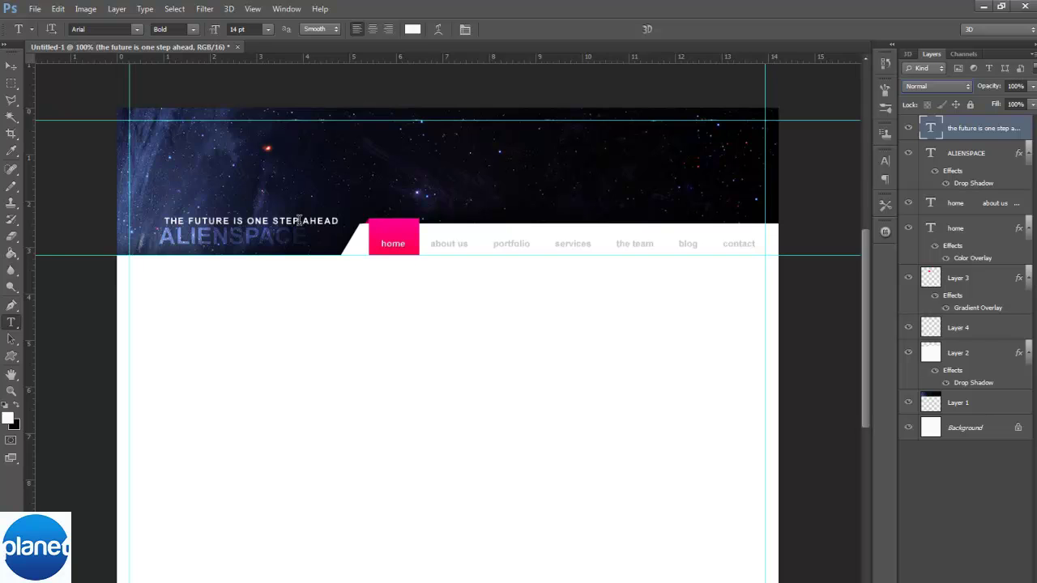
# Delete the extra spaces between the tagline's words.
pyautogui.click(191, 221)
pyautogui.press('BackSpace')
pyautogui.click(232, 221)
pyautogui.press('BackSpace')
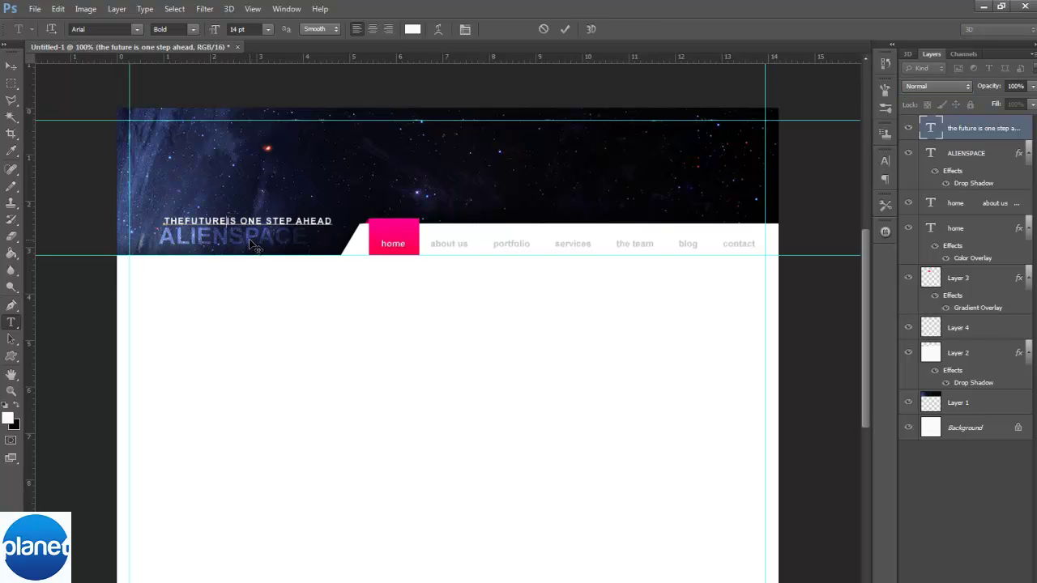
pyautogui.click(241, 220)
pyautogui.press('BackSpace')
pyautogui.click(262, 220)
pyautogui.press('BackSpace')
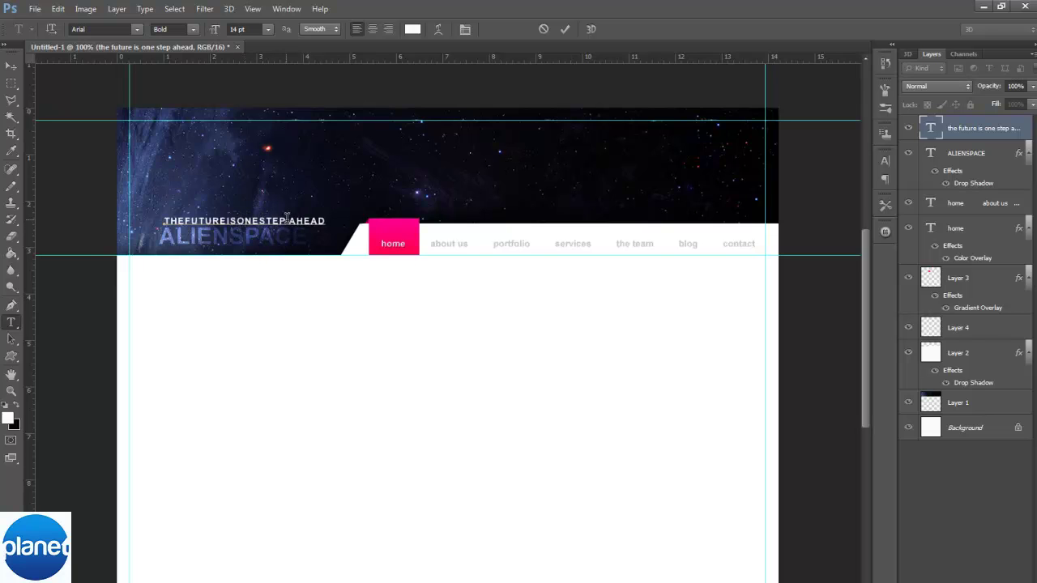
pyautogui.click(290, 221)
pyautogui.press('BackSpace')
pyautogui.click(11, 65)
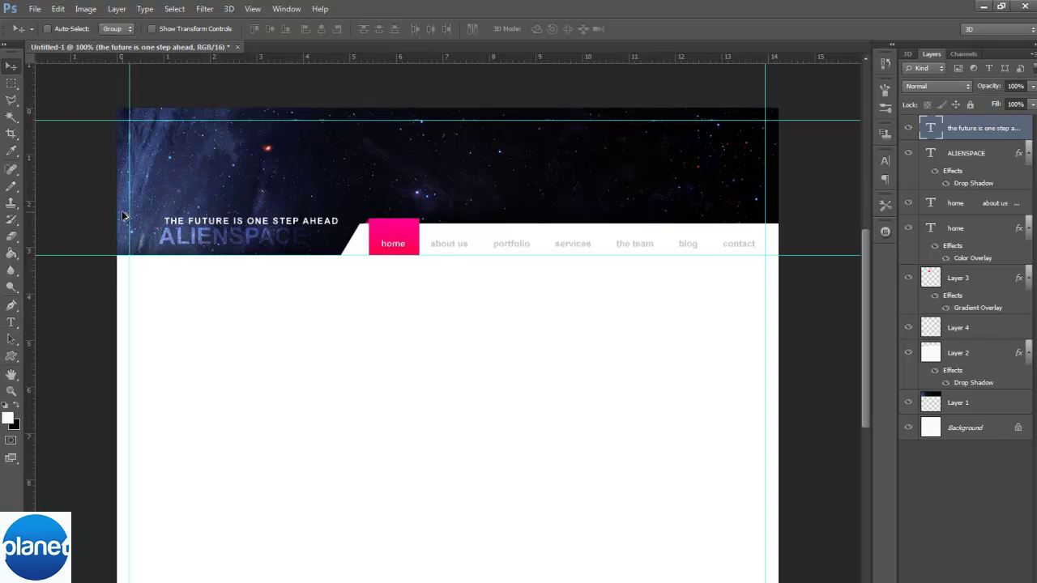
# Preview tagline letter spacing values of 75, 25 and 5.
pyautogui.click(11, 321)
pyautogui.click(324, 220)
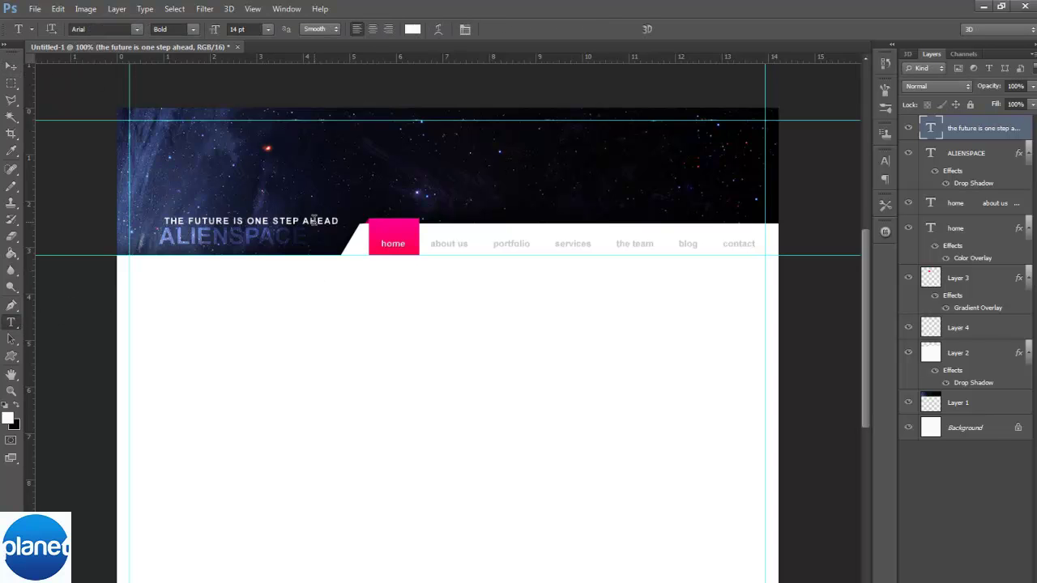
pyautogui.hotkey('ctrl', 'a')
pyautogui.click(885, 161)
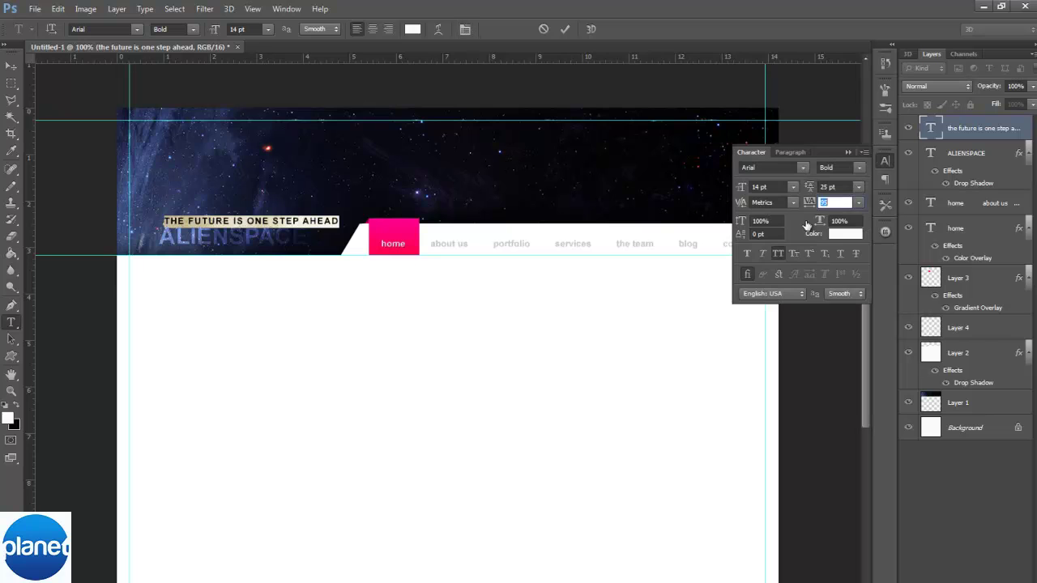
pyautogui.click(859, 202)
pyautogui.click(872, 386)
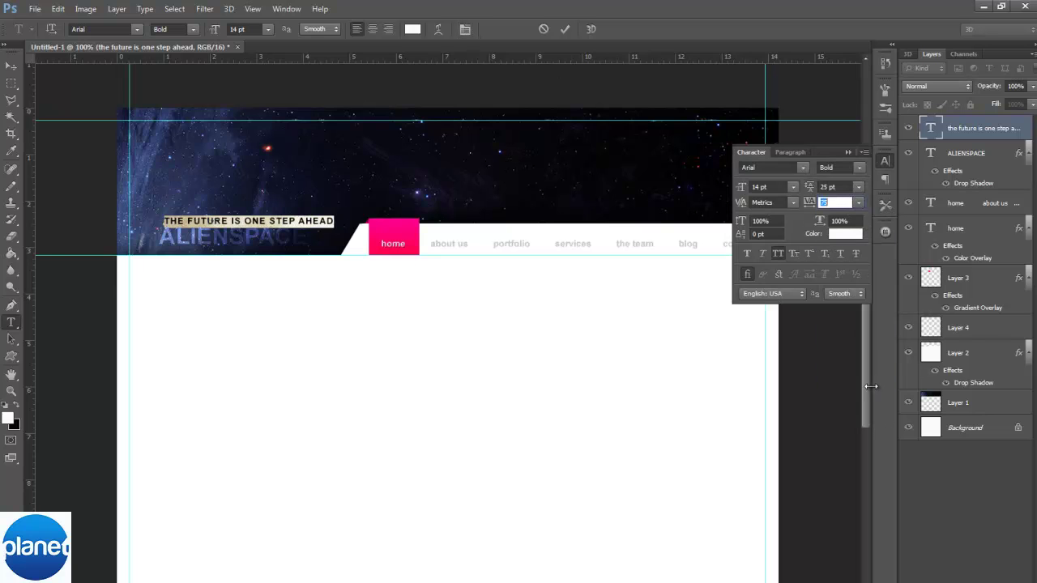
pyautogui.click(859, 202)
pyautogui.click(861, 356)
pyautogui.click(346, 293)
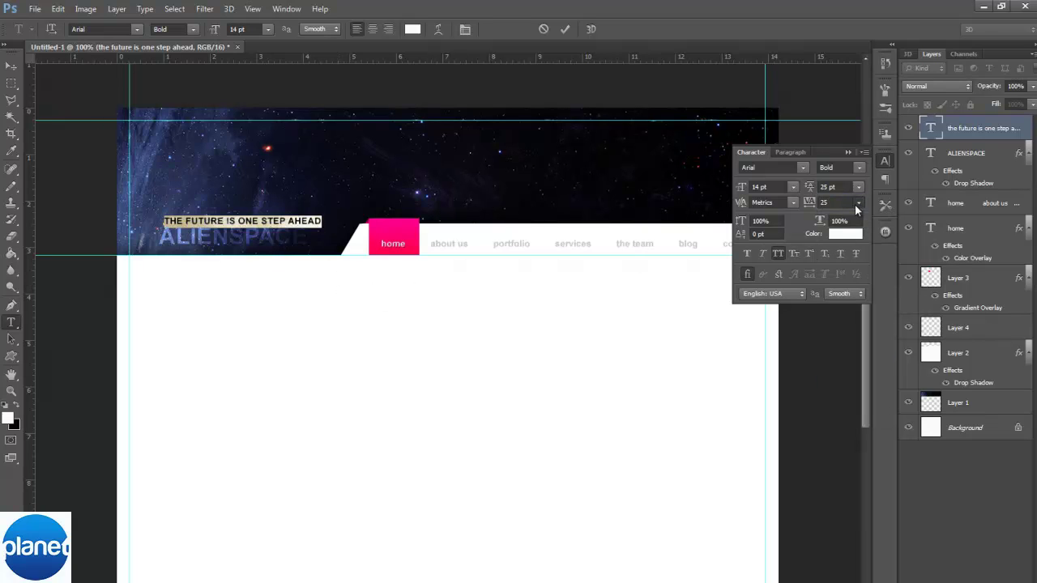
pyautogui.click(859, 203)
pyautogui.click(861, 316)
pyautogui.click(321, 292)
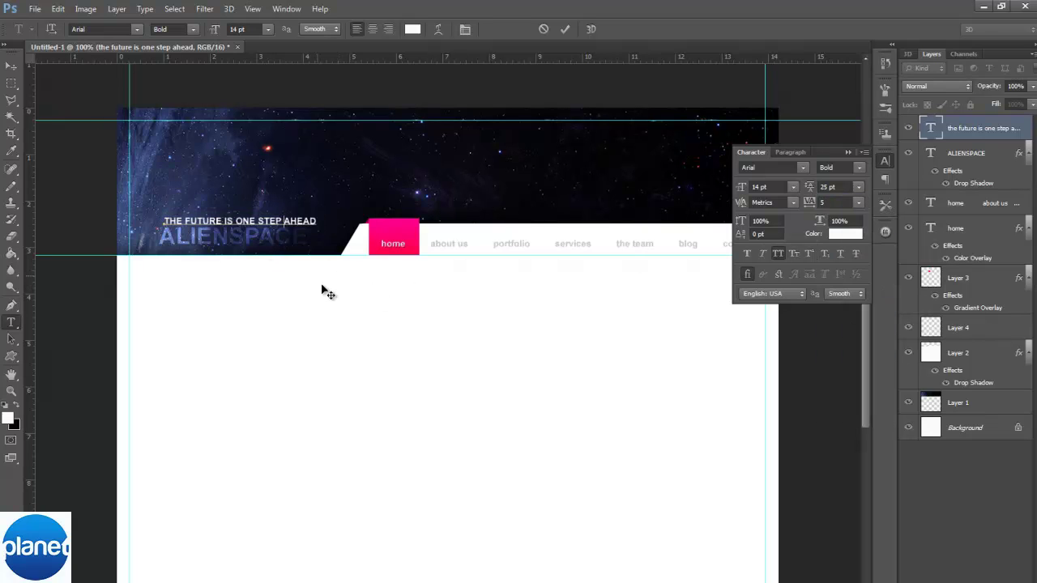
# Set the tagline to 12 pt with tracking 50 and nudge it up into place.
pyautogui.click(258, 28)
pyautogui.write('12')
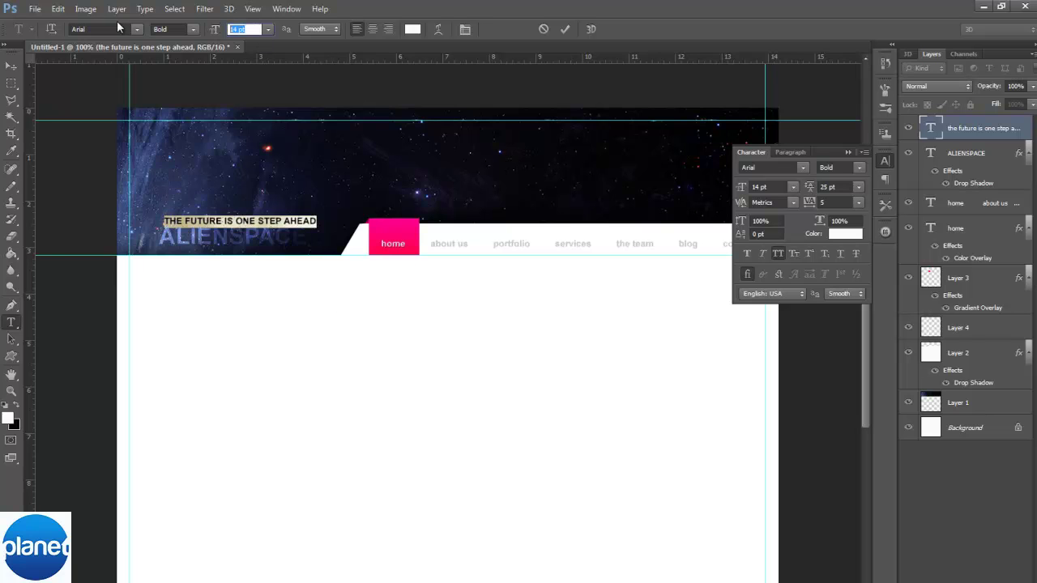
pyautogui.press('Return')
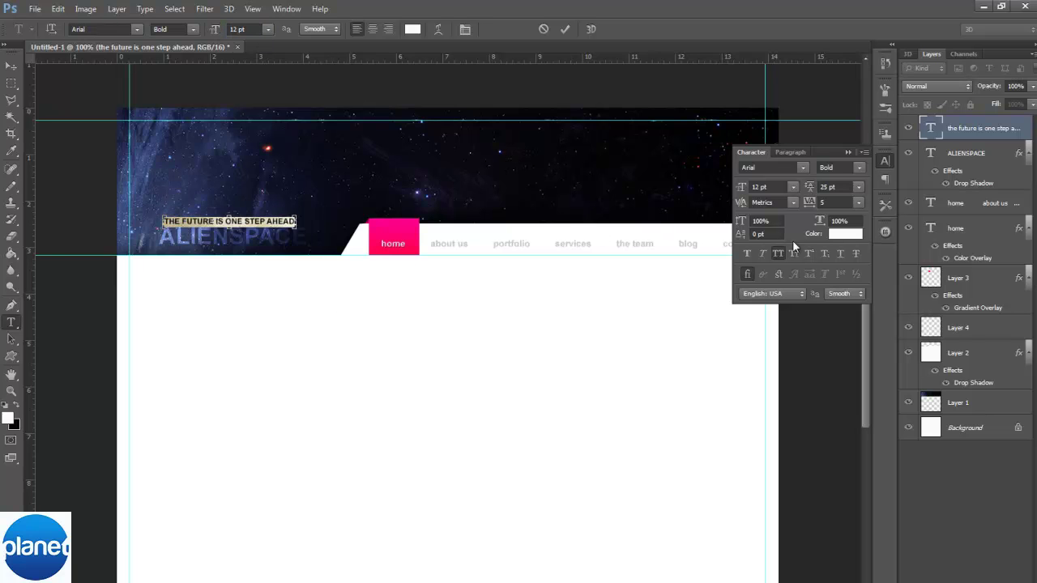
pyautogui.click(841, 201)
pyautogui.click(859, 203)
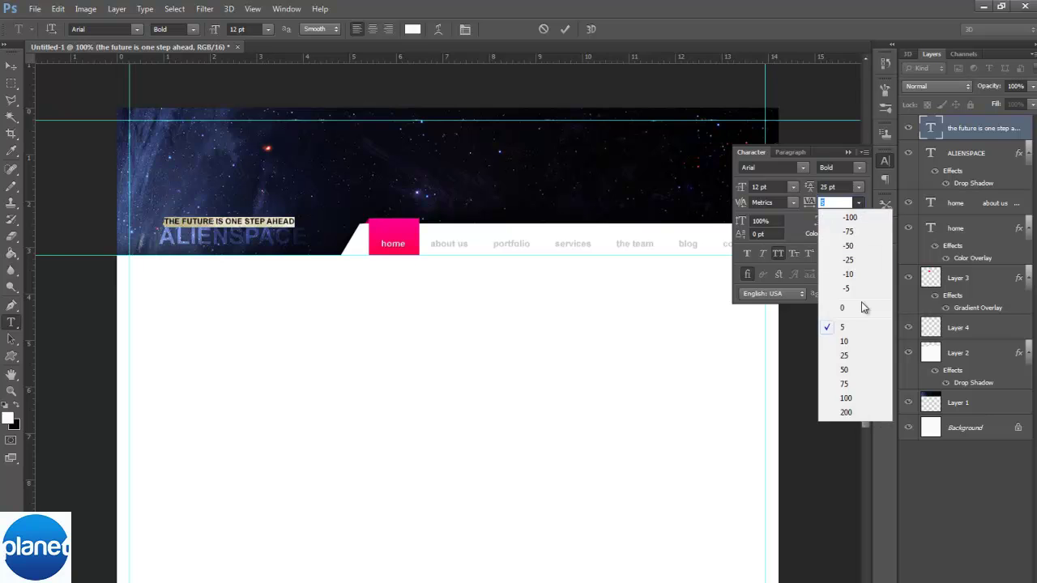
pyautogui.click(844, 370)
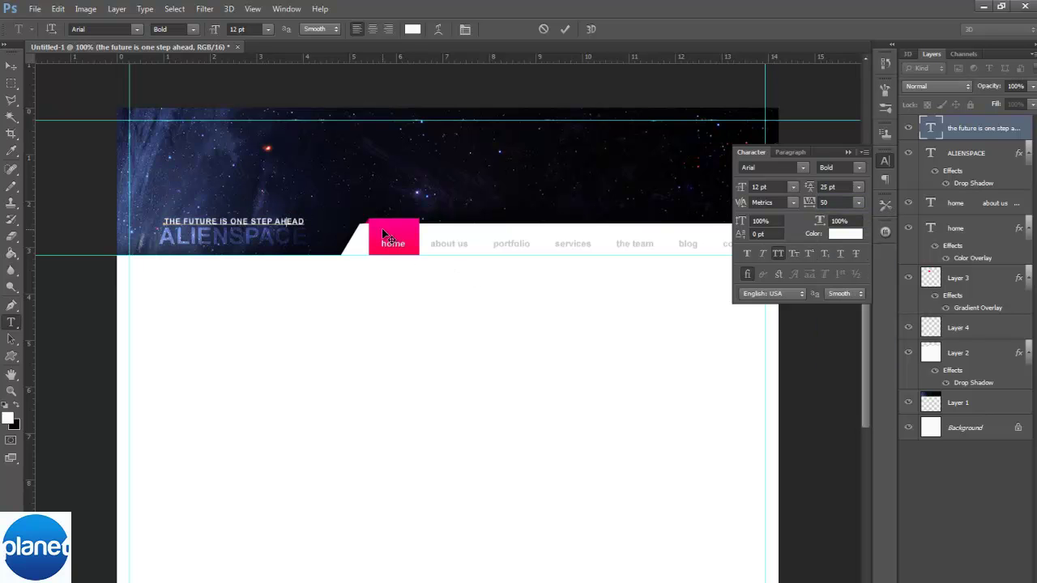
pyautogui.click(14, 68)
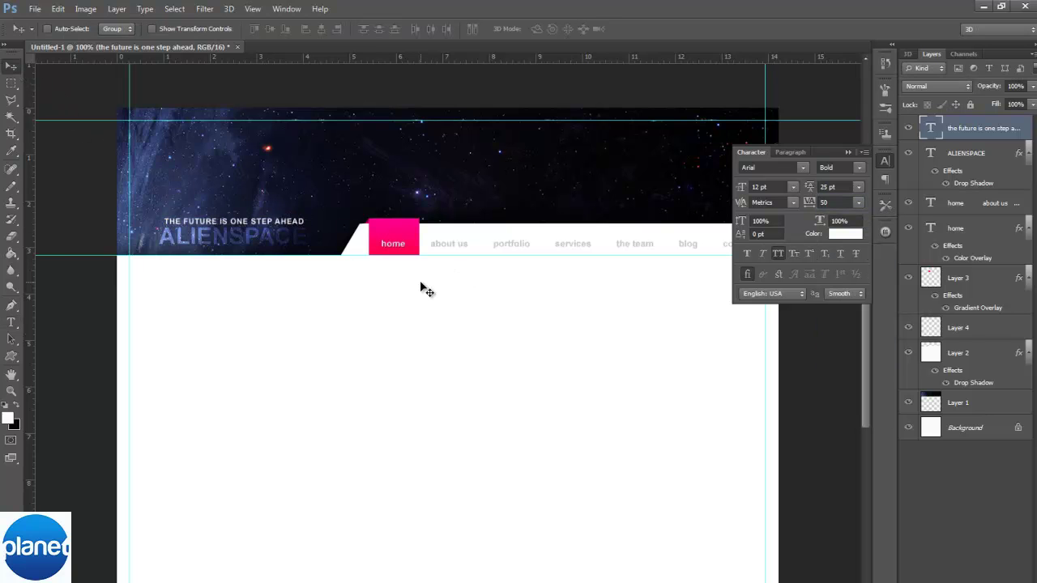
pyautogui.press('Right')
pyautogui.press('Right')
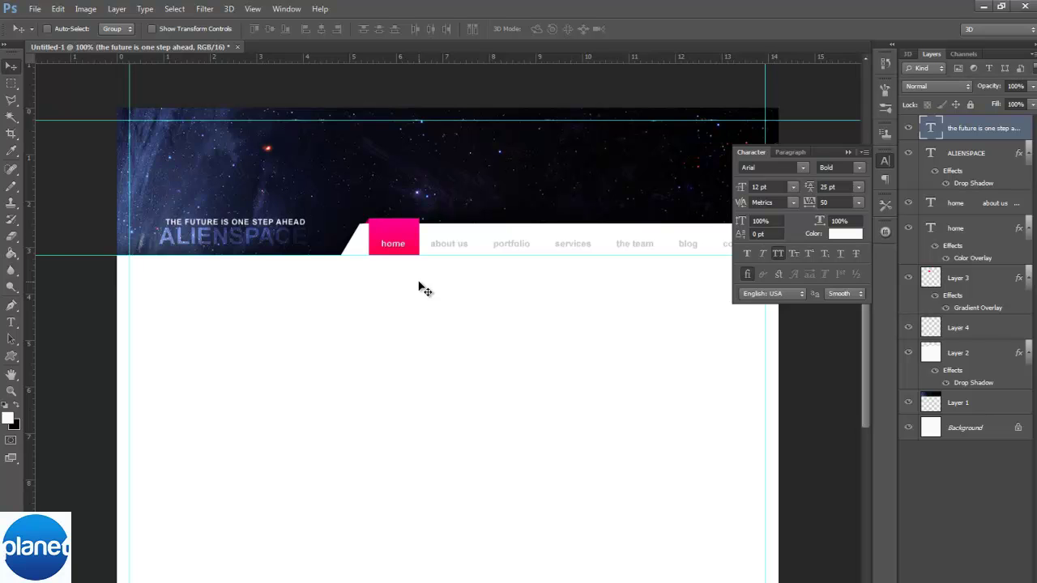
pyautogui.press('Left')
pyautogui.press('Left')
pyautogui.press('Left')
pyautogui.press('Left')
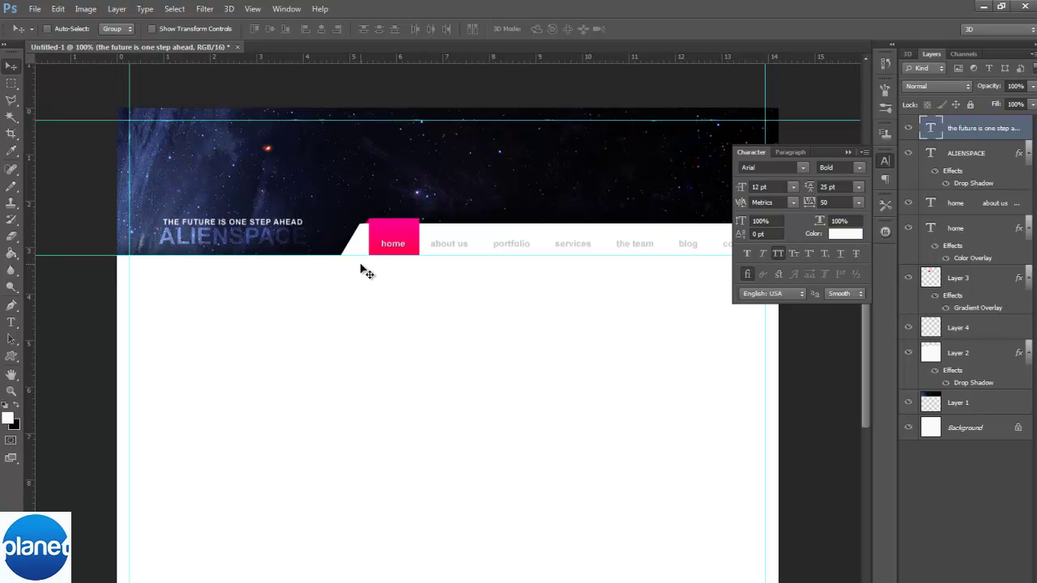
pyautogui.press('Up')
# Scale the tagline up slightly and nudge it up one pixel.
pyautogui.hotkey('ctrl', 't')
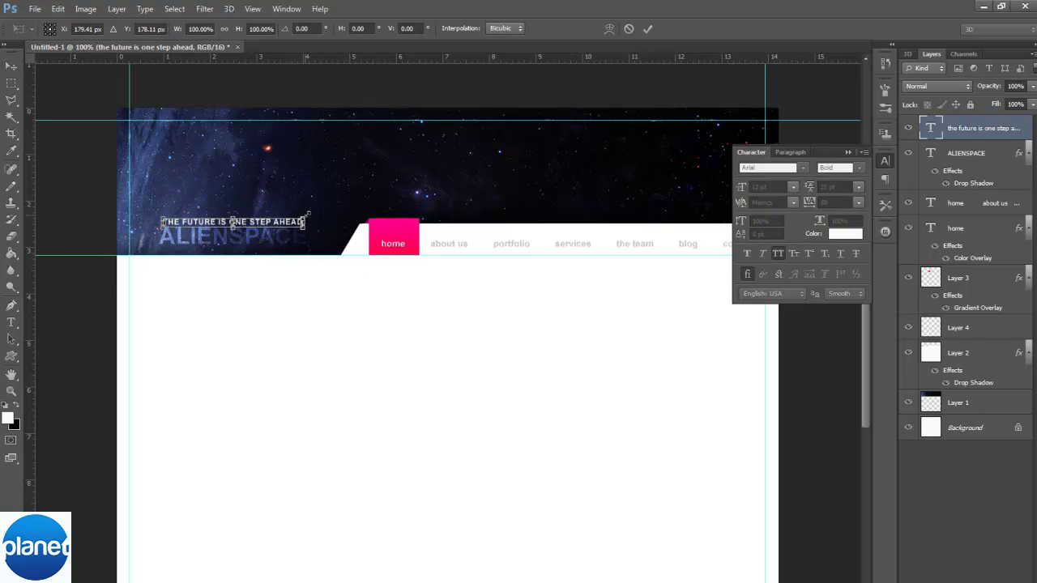
pyautogui.moveTo(308, 215); pyautogui.dragTo(311, 217)
pyautogui.press('Return')
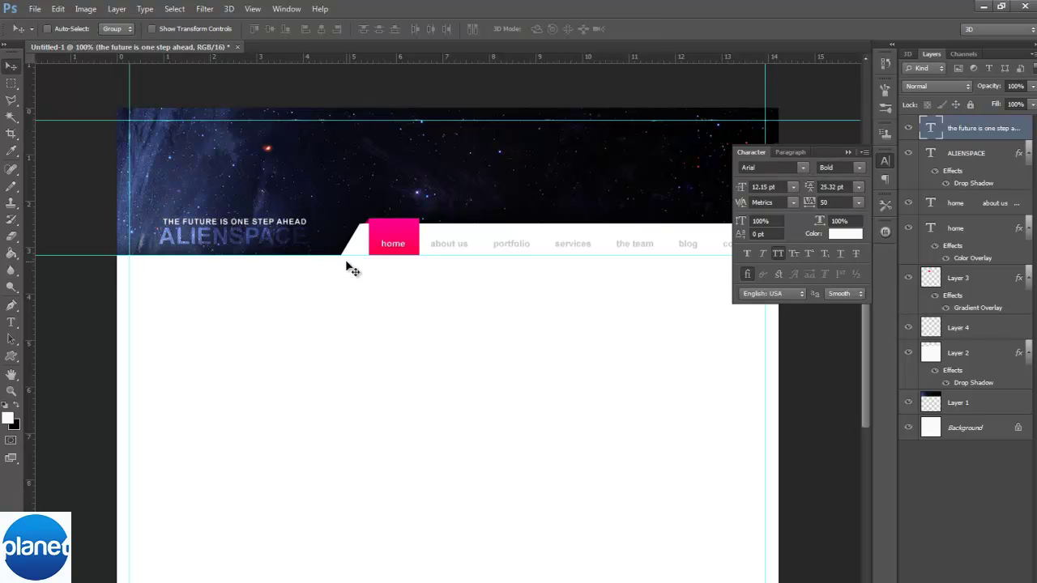
pyautogui.press('Up')
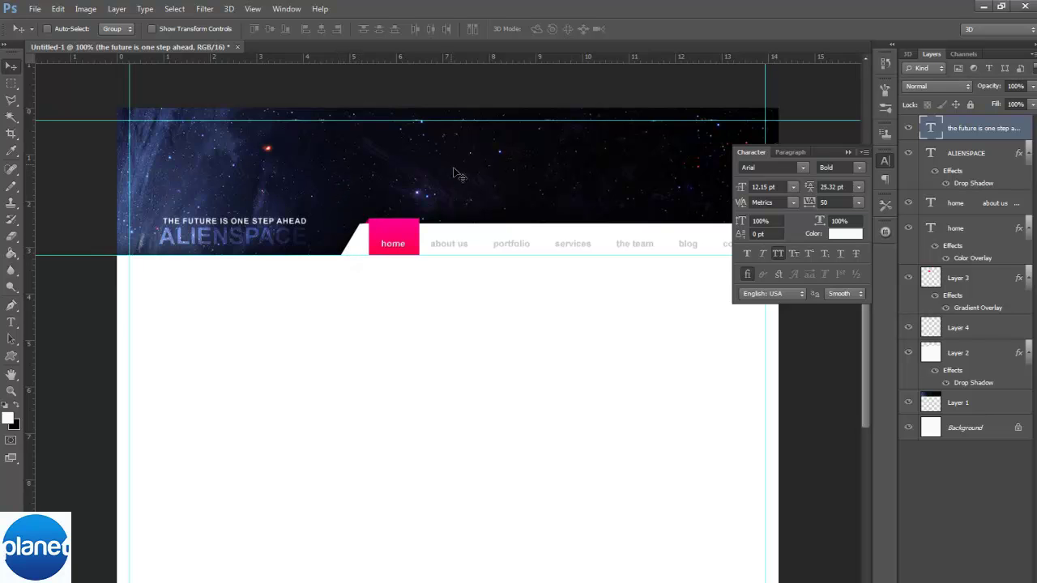
# Lower the tagline and ALIENSPACE together and add a horizontal guide near the page top.
pyautogui.keyDown('shift'); pyautogui.click(1006, 162); pyautogui.keyUp('shift')
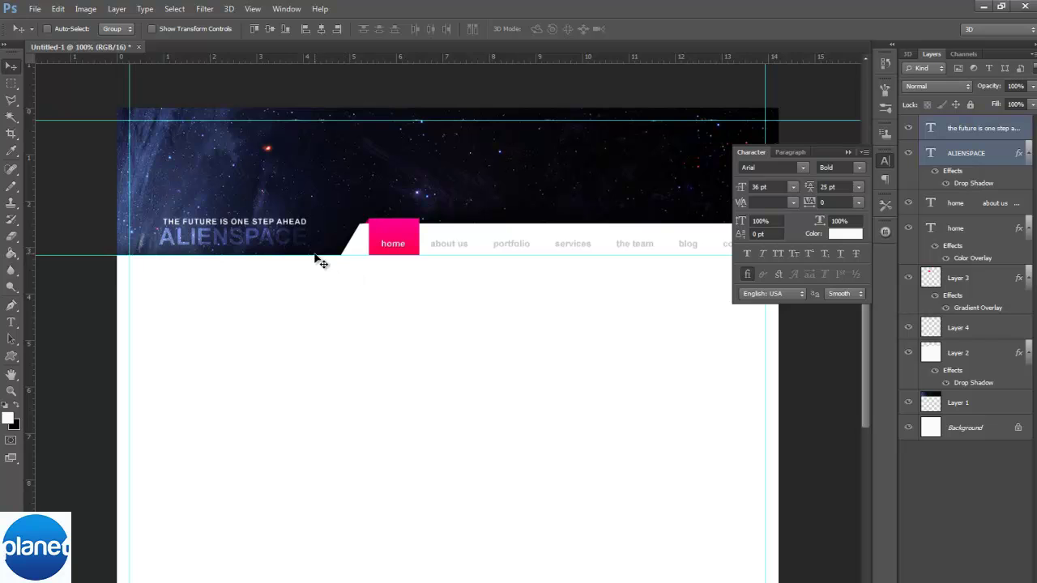
pyautogui.press('Down')
pyautogui.press('Down')
pyautogui.press('Down')
pyautogui.press('Down')
pyautogui.press('Down')
pyautogui.press('Down')
pyautogui.press('Down')
pyautogui.press('Down')
pyautogui.press('Down')
pyautogui.press('Down')
pyautogui.press('Down')
pyautogui.press('Down')
pyautogui.press('Down')
pyautogui.press('Down')
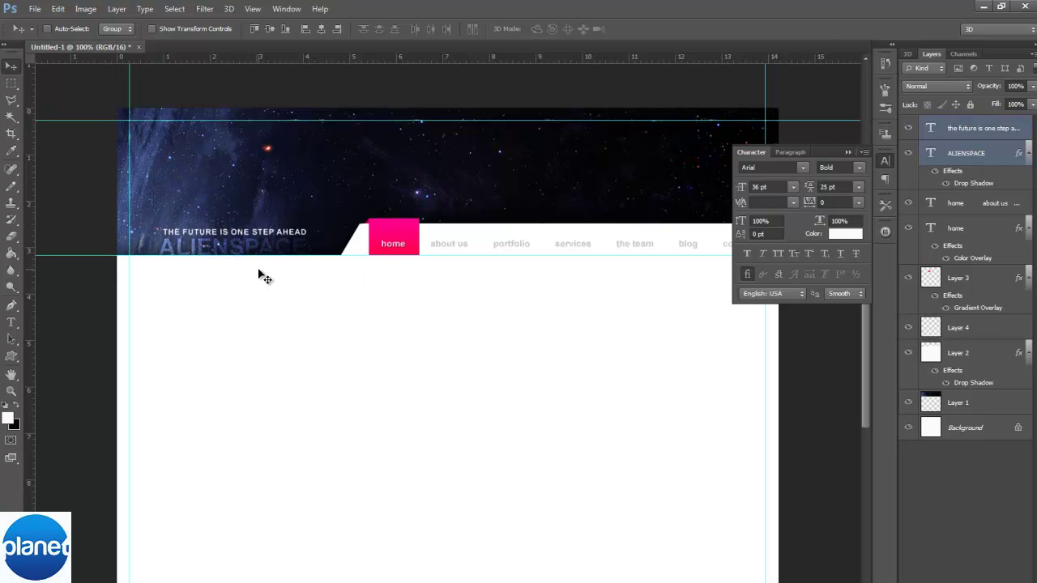
pyautogui.press('Up')
pyautogui.press('Up')
pyautogui.press('Up')
pyautogui.press('Up')
pyautogui.press('Up')
pyautogui.press('Up')
pyautogui.press('Up')
pyautogui.press('Up')
pyautogui.press('Up')
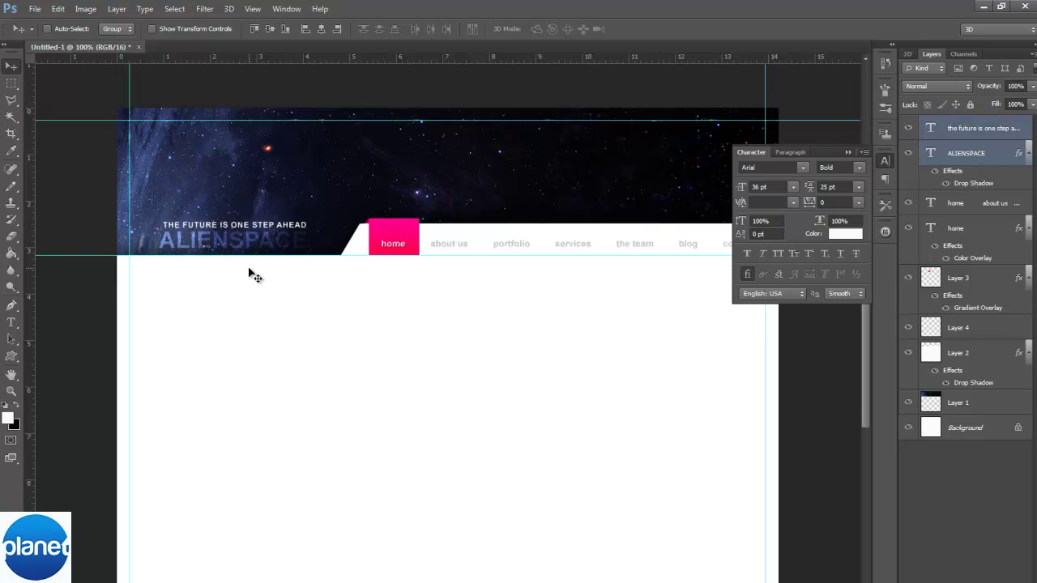
pyautogui.press('Down')
pyautogui.press('Down')
pyautogui.press('Down')
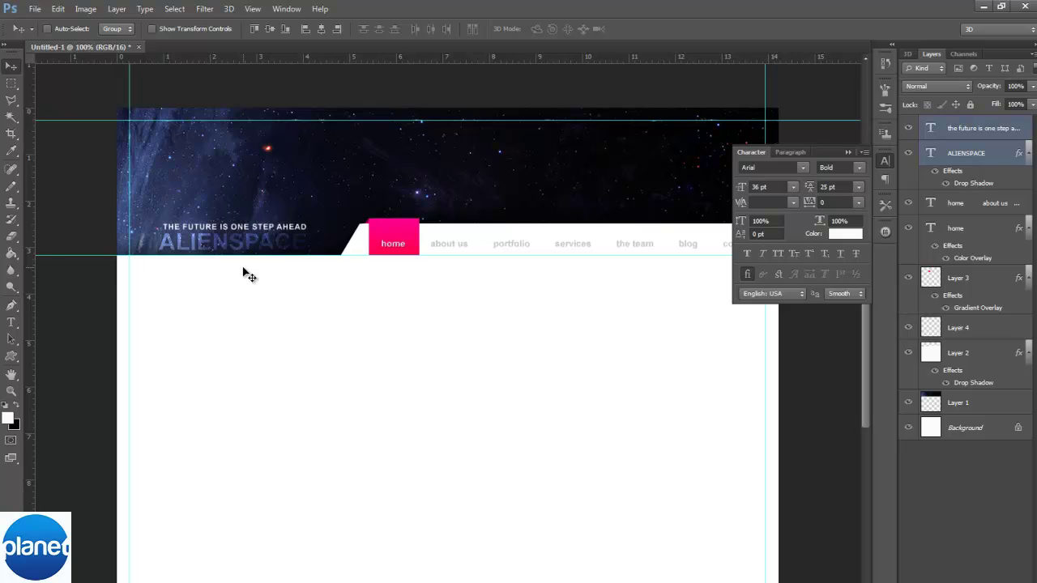
pyautogui.moveTo(467, 56); pyautogui.dragTo(493, 224)
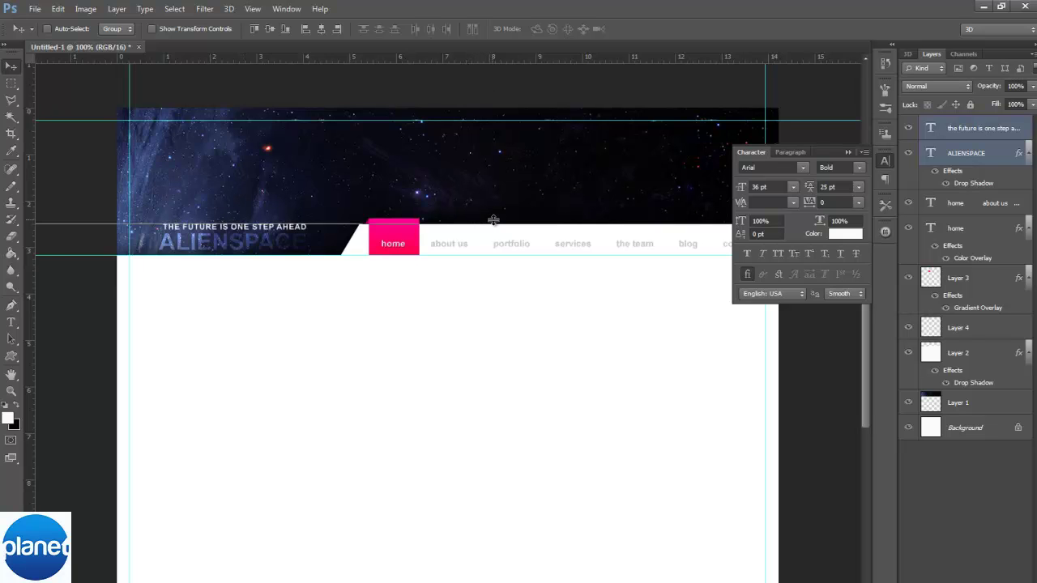
pyautogui.press('Down')
pyautogui.press('Down')
pyautogui.press('Down')
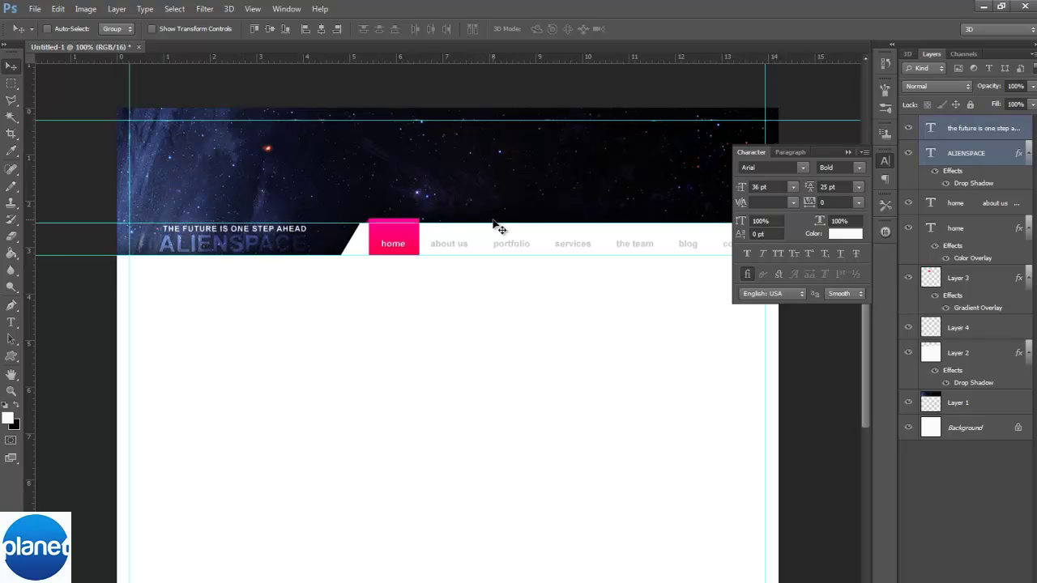
pyautogui.moveTo(496, 227); pyautogui.dragTo(473, 72)
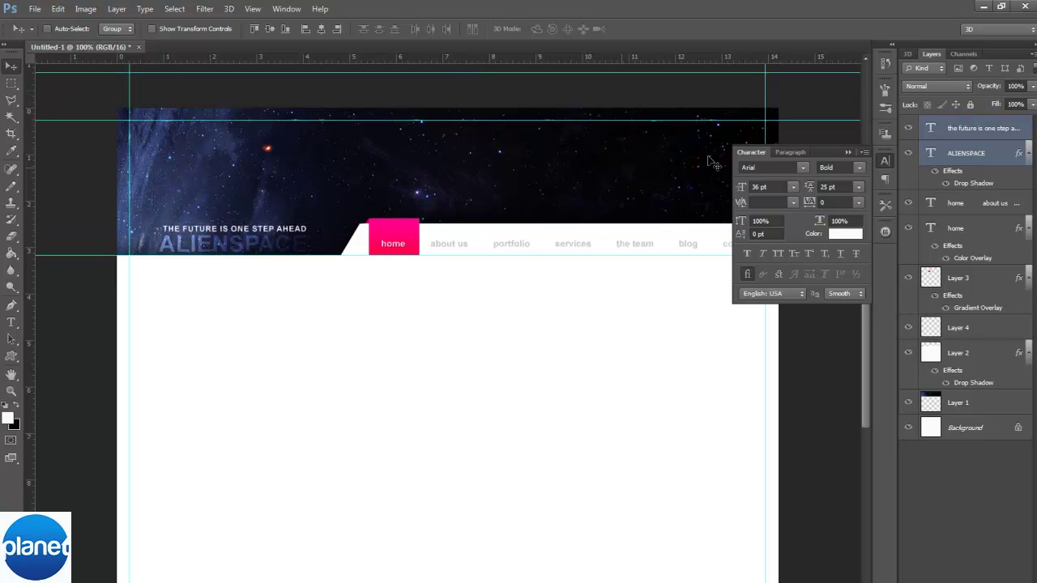
pyautogui.click(847, 152)
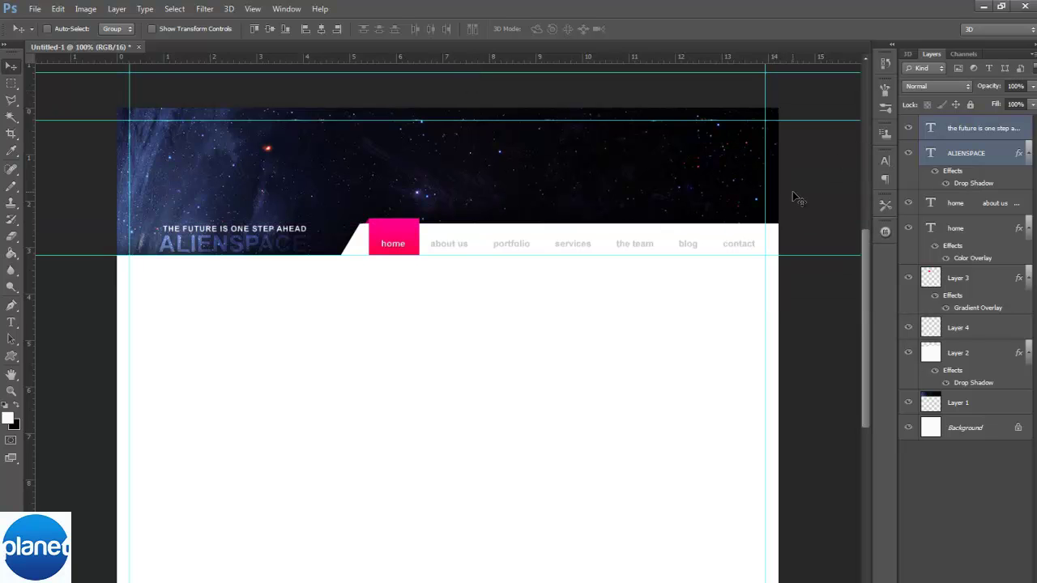